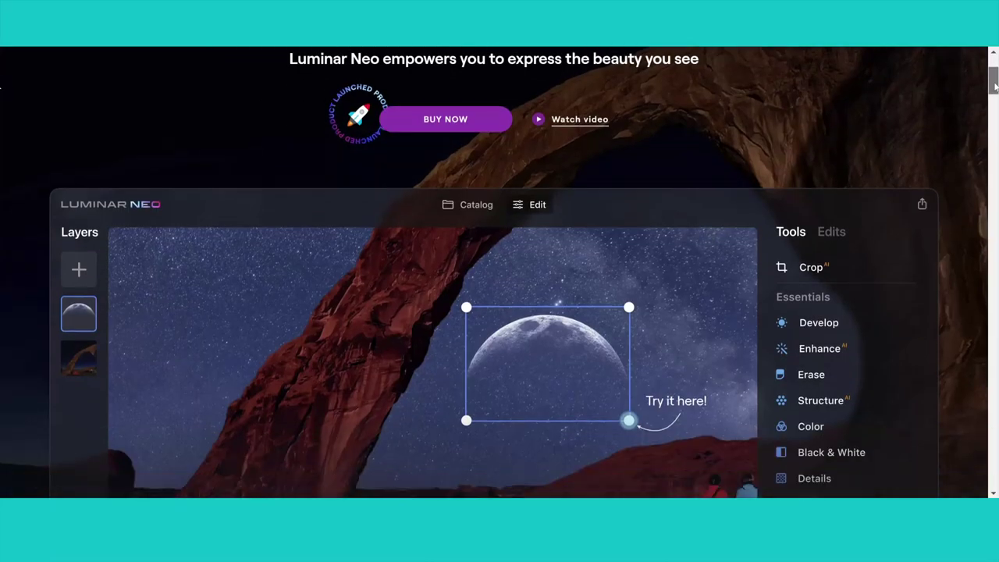
- Look through the Luminar Neo product page, including the Portrait Background Removal section
scroll(1, 98, "down", 5)
scroll(2, 102, "down", 10)
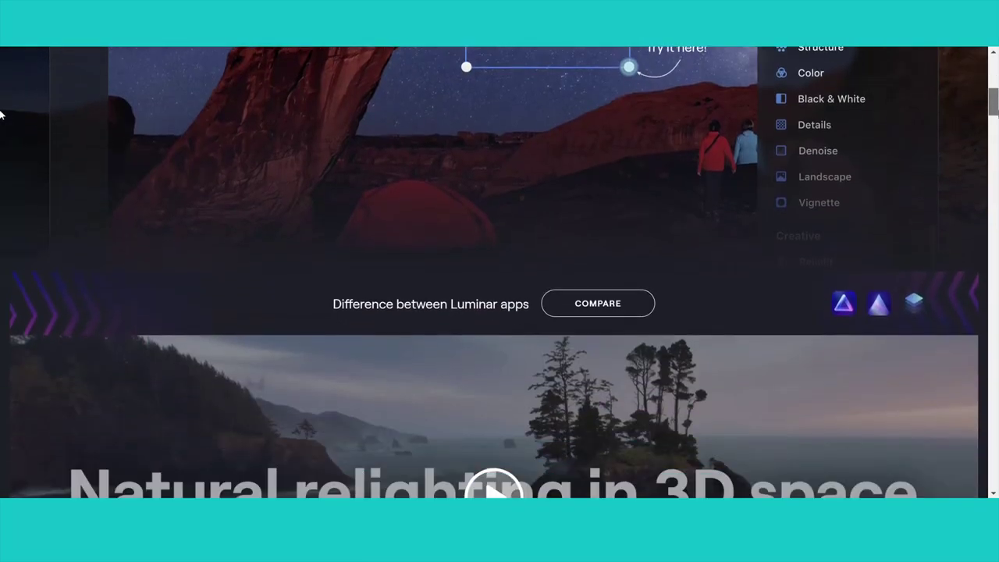
scroll(1, 149, "down", 8)
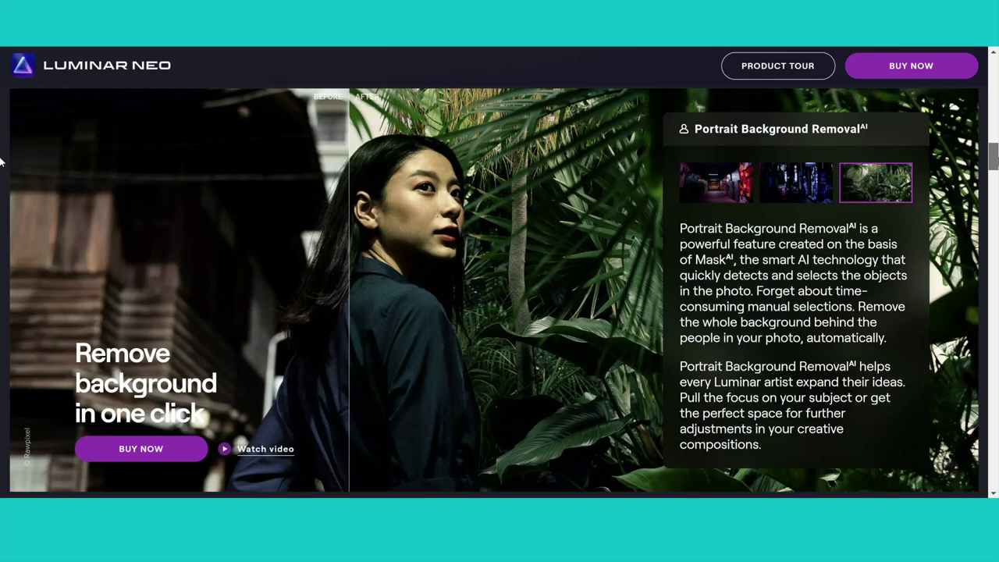
scroll(1, 162, "down", 5)
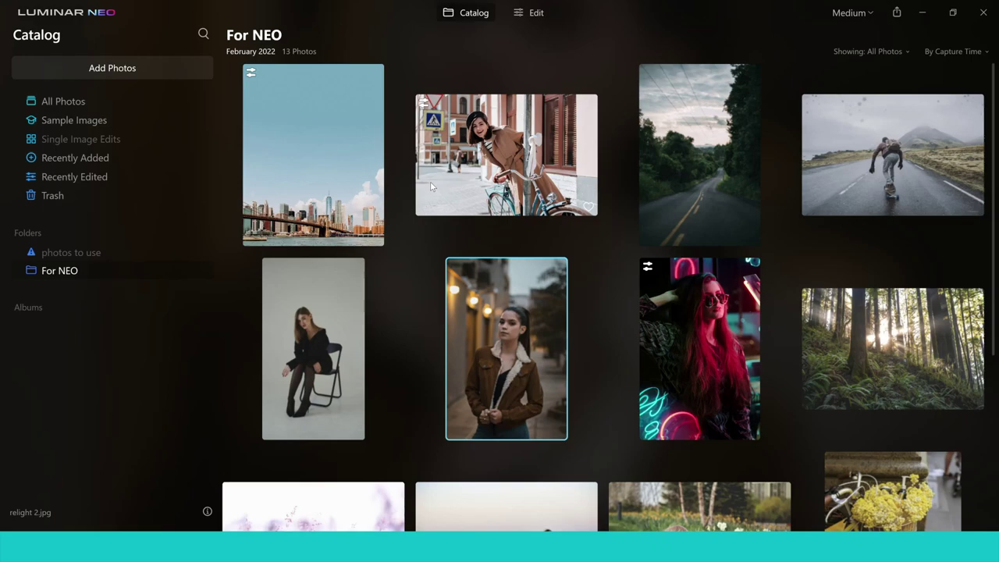
- Open the selected portrait of the woman in the brown jacket for editing and look through all the tool categories
left_click(527, 13)
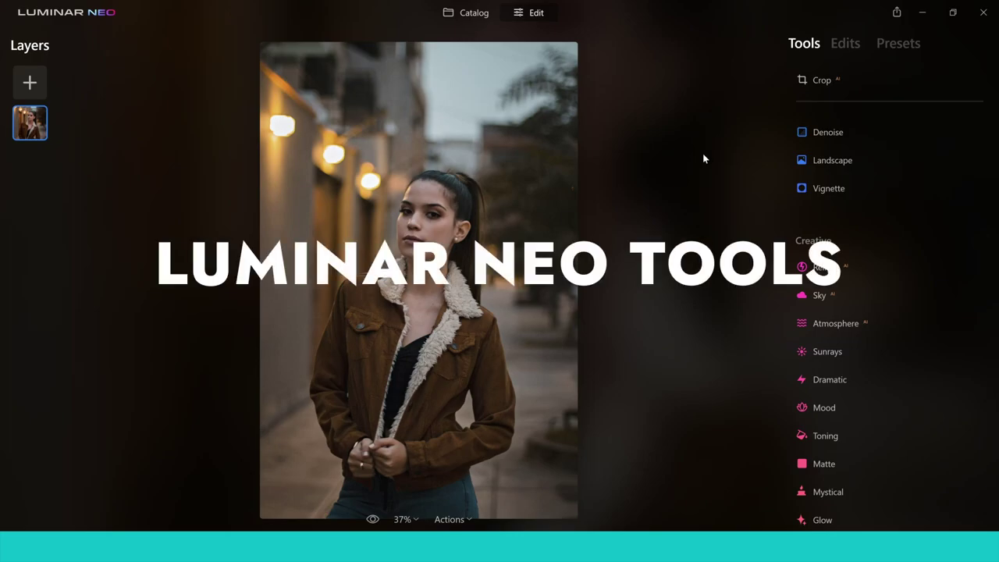
scroll(995, 250, "up", 3)
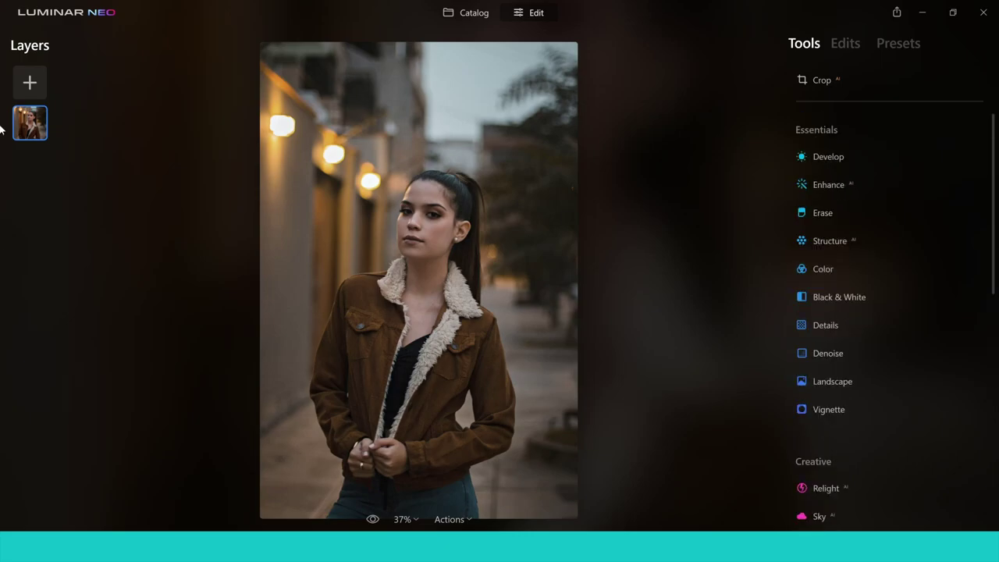
scroll(992, 161, "down", 3)
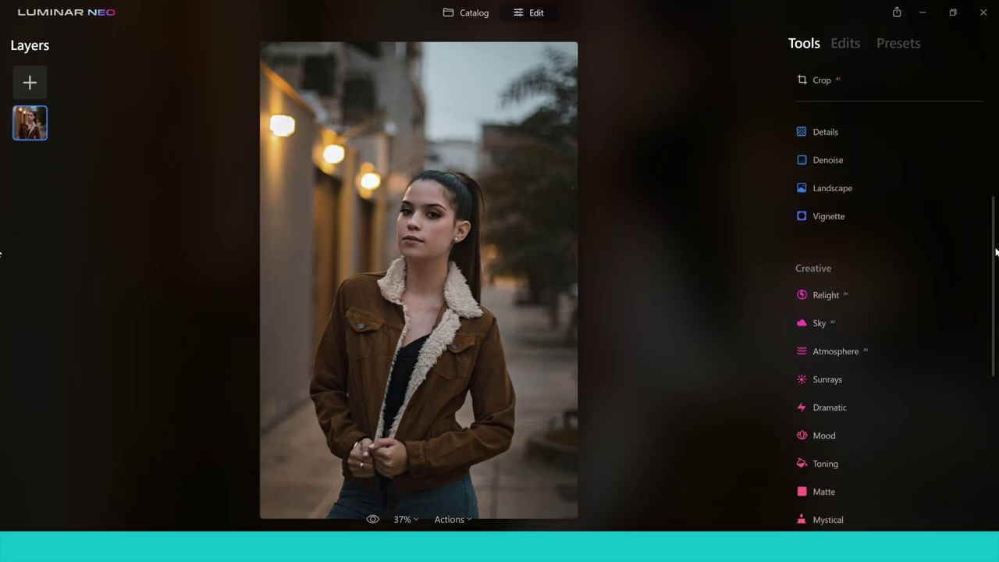
scroll(995, 264, "down", 4)
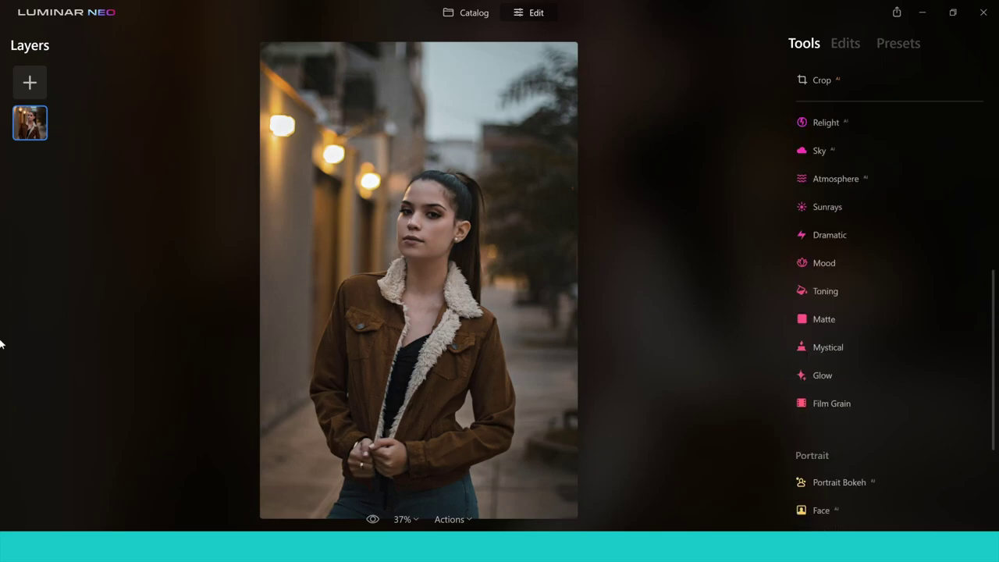
scroll(890, 351, "down", 2)
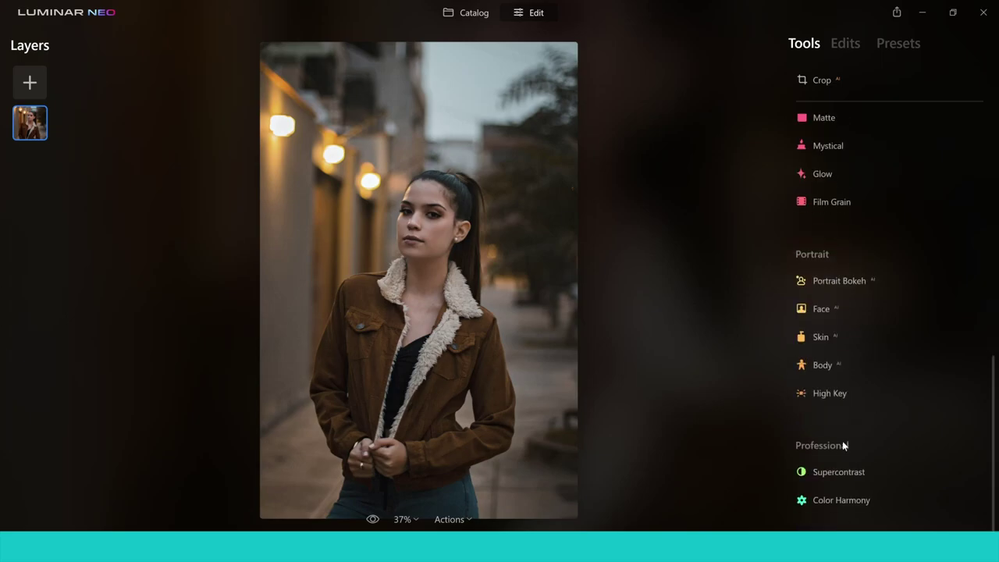
left_click_drag(994, 429, 985, 176)
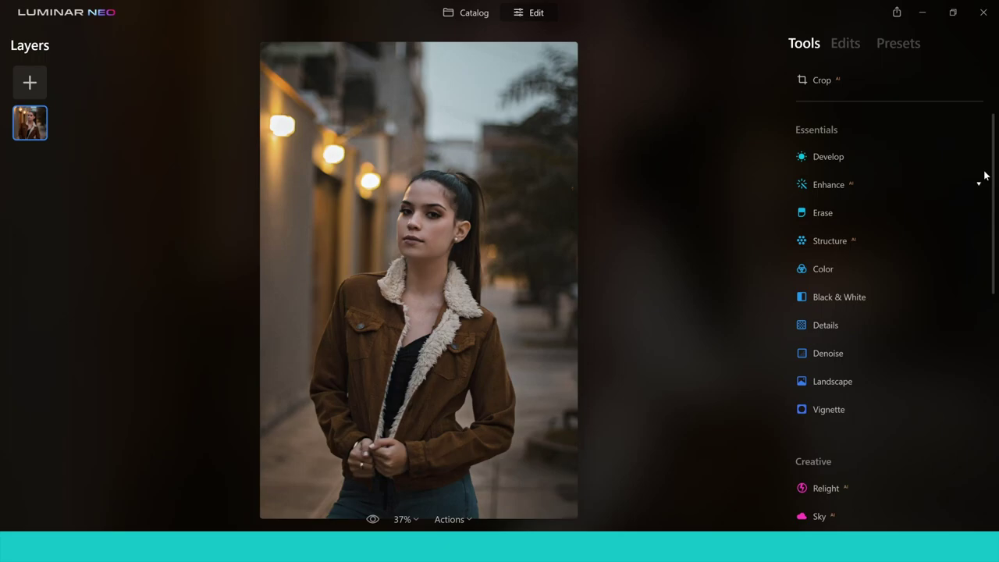
- Set Shadows to -2 in the Develop tool's Light adjustments and close the tool
left_click(872, 155)
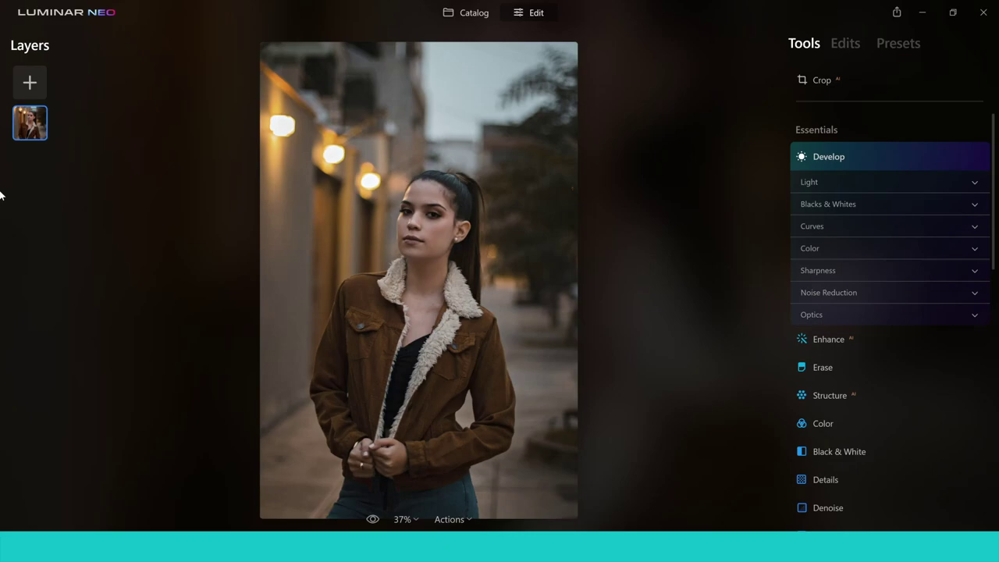
left_click(974, 184)
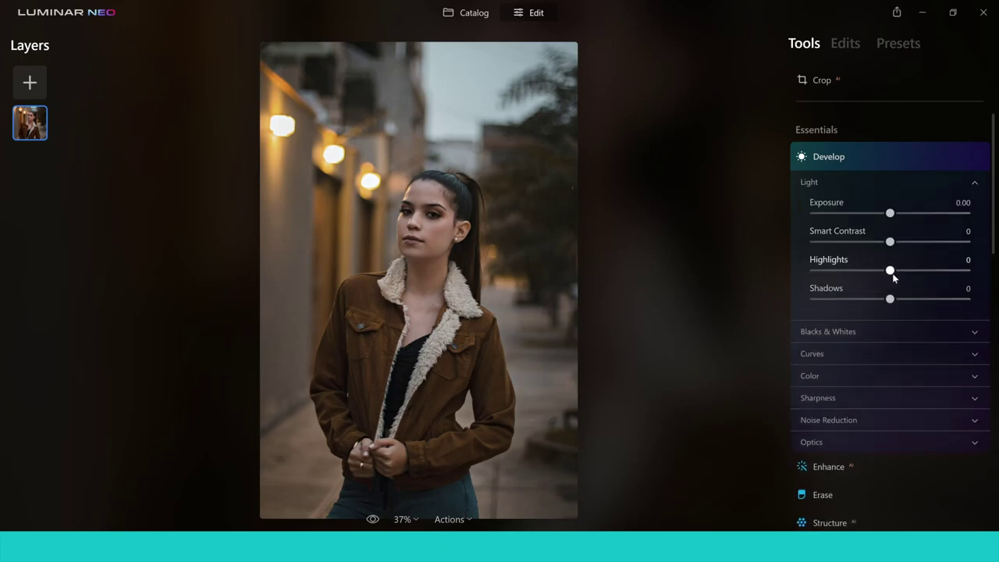
mouse_move(904, 296)
left_mouse_down()
mouse_move(923, 299)
mouse_move(861, 298)
mouse_move(888, 299)
left_mouse_up()
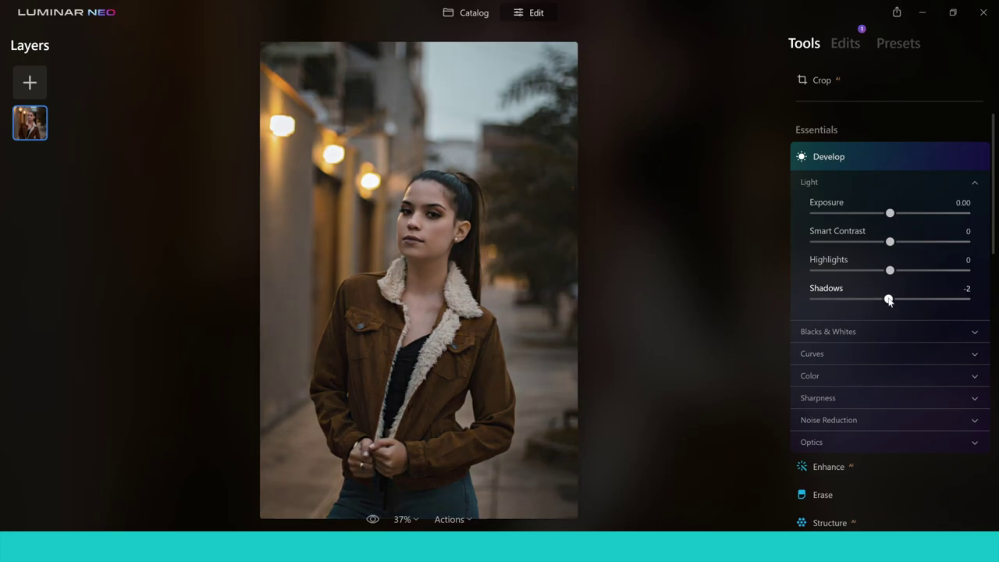
left_click(832, 162)
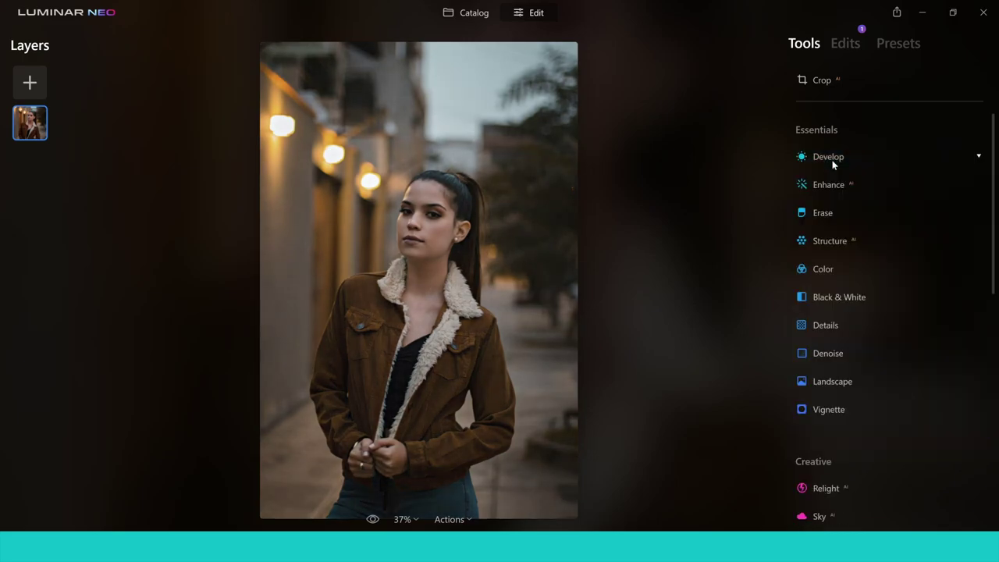
- Try raising the midpoint of the red curve in the Develop tool and bring it back to a straight line
left_click(976, 158)
left_click(916, 360)
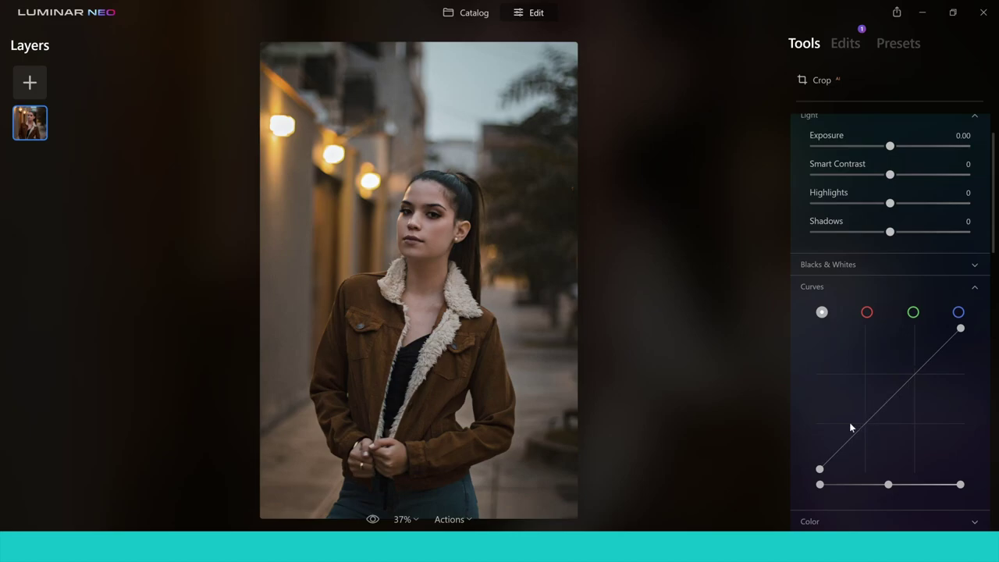
left_click(866, 313)
left_click_drag(887, 401, 881, 392)
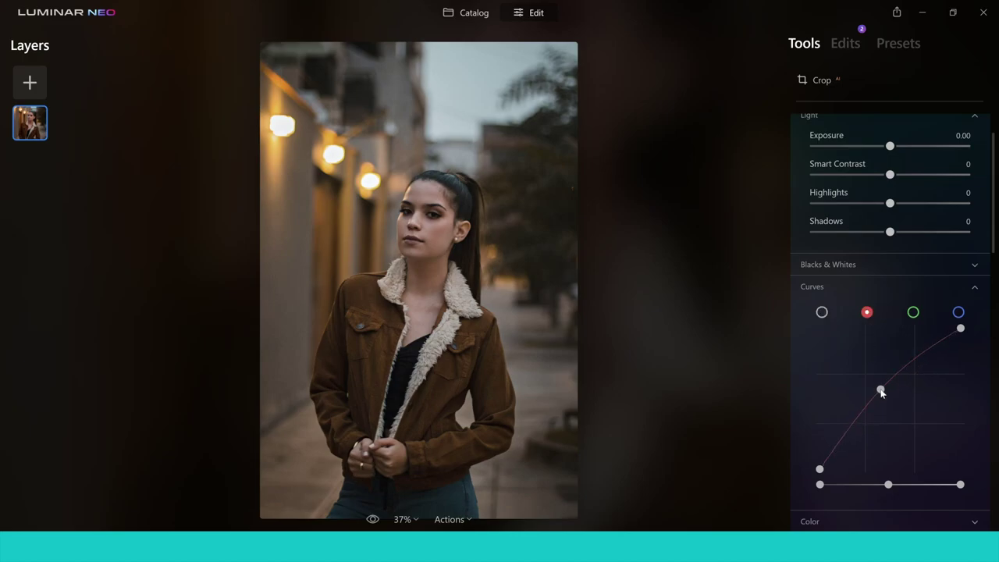
left_click_drag(882, 393, 889, 402)
left_click(823, 313)
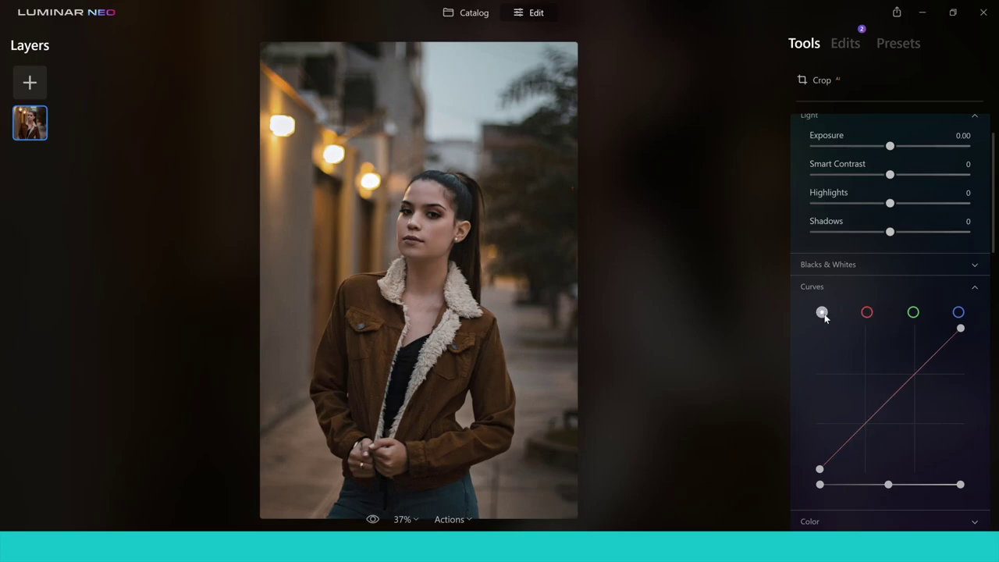
left_click(976, 288)
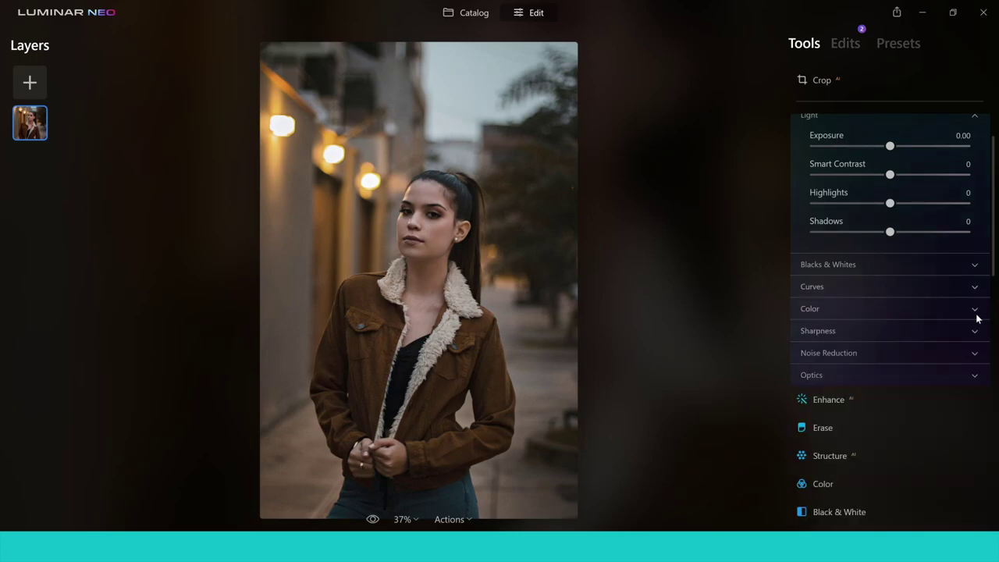
- Try a stronger Vibrance in the Develop tool's Color adjustments and bring it back to around neutral
left_click(976, 314)
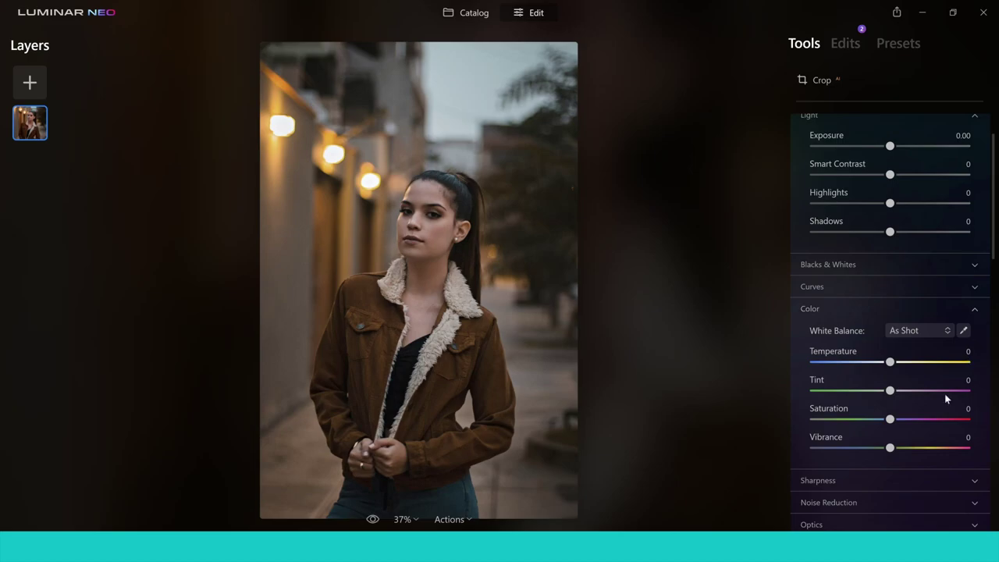
left_click_drag(892, 450, 932, 451)
left_click_drag(931, 450, 883, 444)
- Sharpen the portrait in the Develop tool with Sharpen at 37 and Radius at 49
left_click(819, 480)
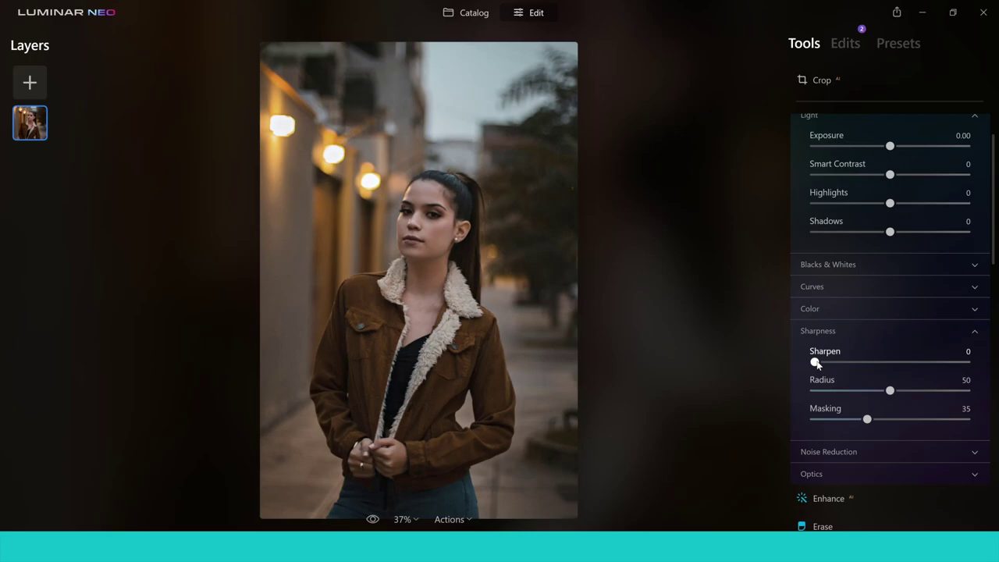
mouse_move(853, 365)
left_mouse_down()
mouse_move(894, 361)
mouse_move(873, 363)
left_mouse_up()
left_click_drag(891, 393, 890, 392)
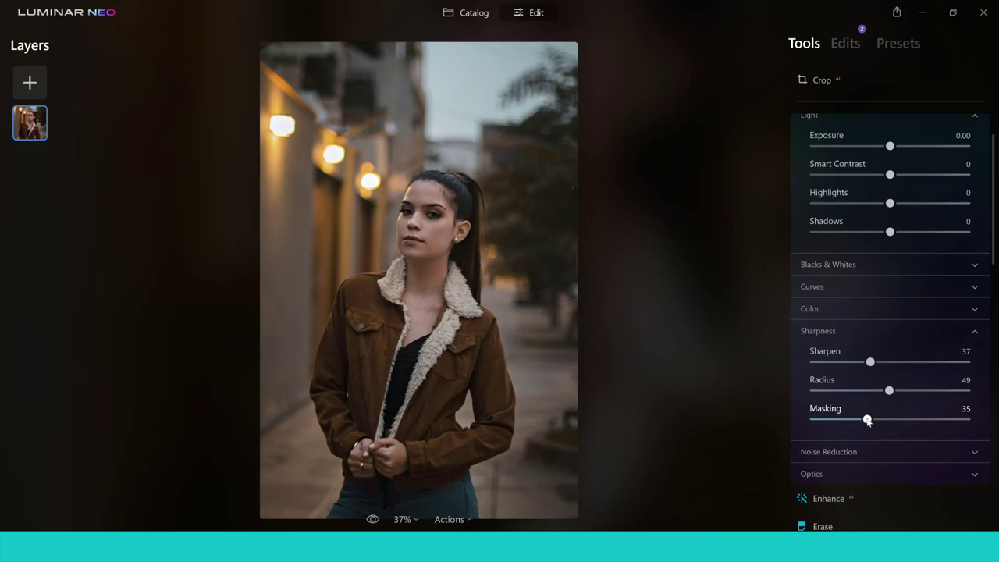
left_click(820, 331)
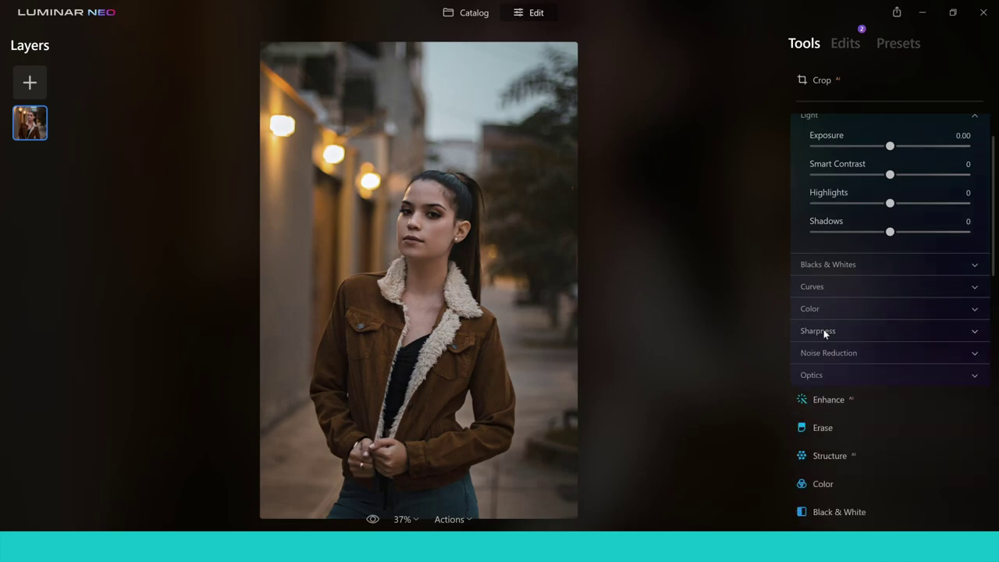
- Examine the Noise Reduction settings of the Develop tool and close the tool
left_click(830, 353)
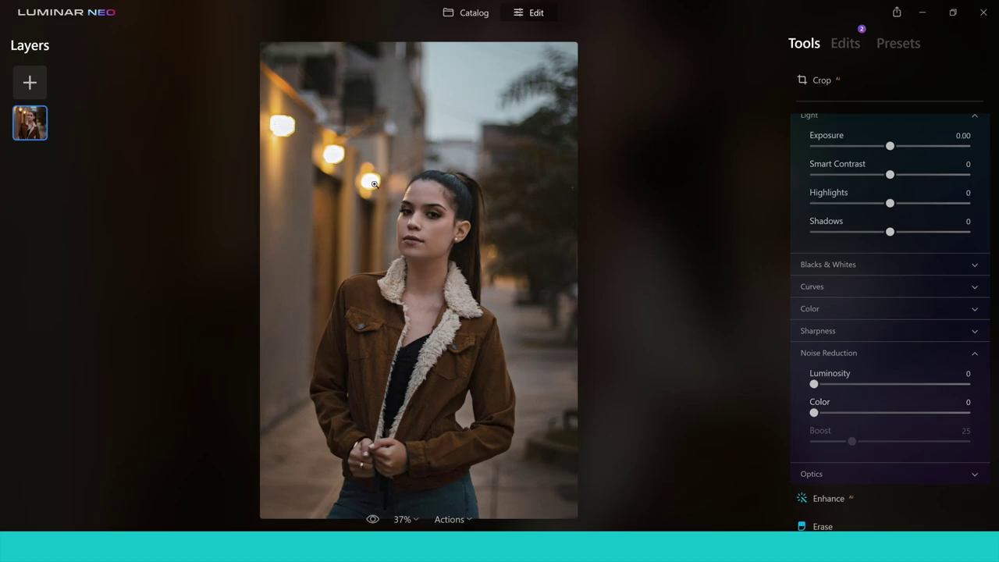
left_click(824, 353)
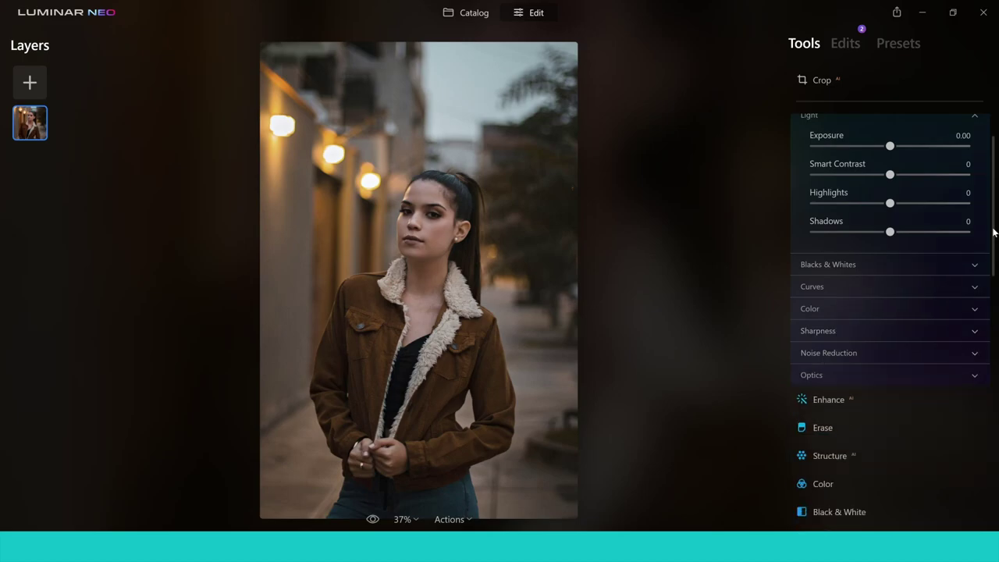
scroll(995, 232, "up", 2)
left_click(833, 155)
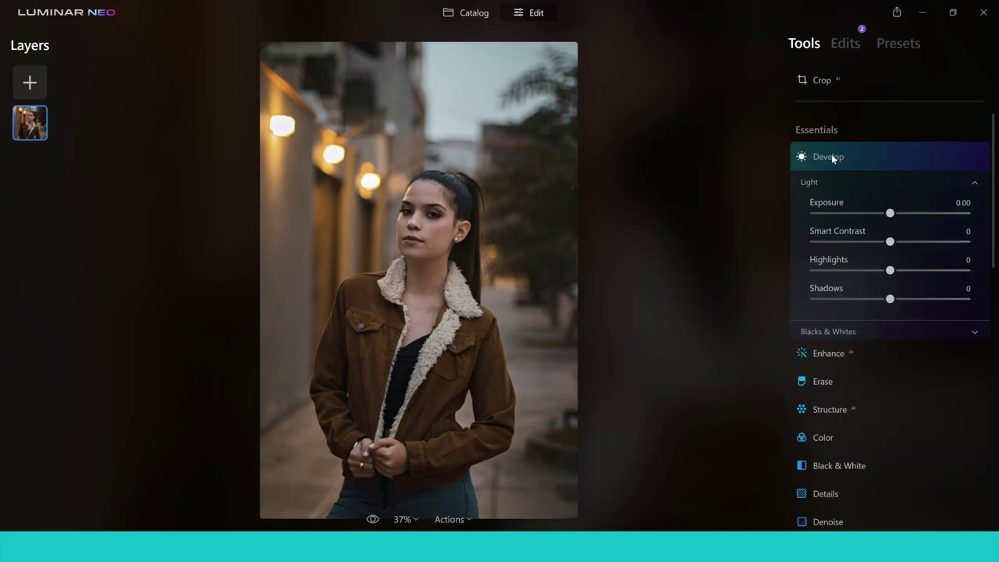
- Raise Accent AI in the Enhance tool to about the middle of its range
left_click(832, 184)
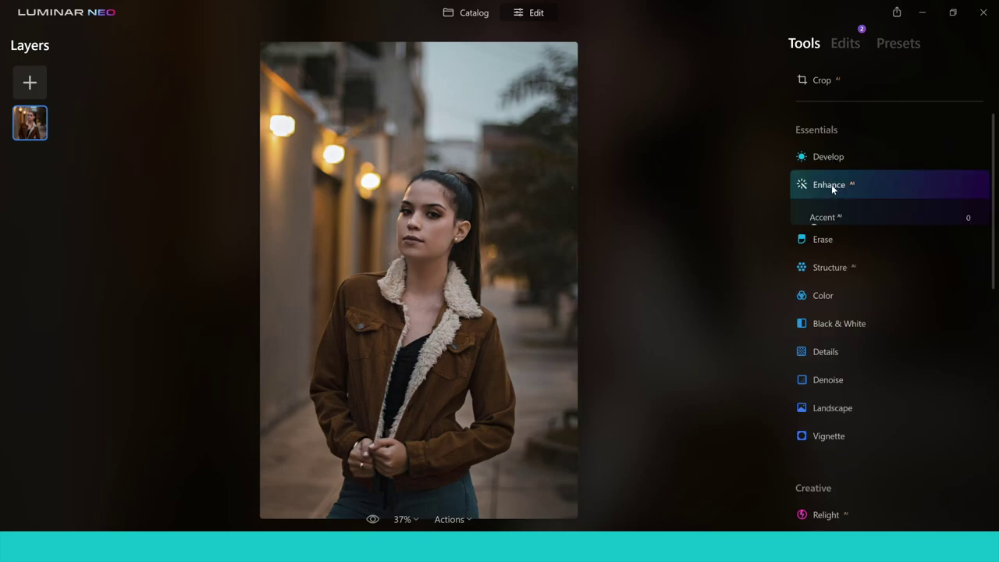
left_click_drag(850, 225, 898, 228)
left_click(823, 184)
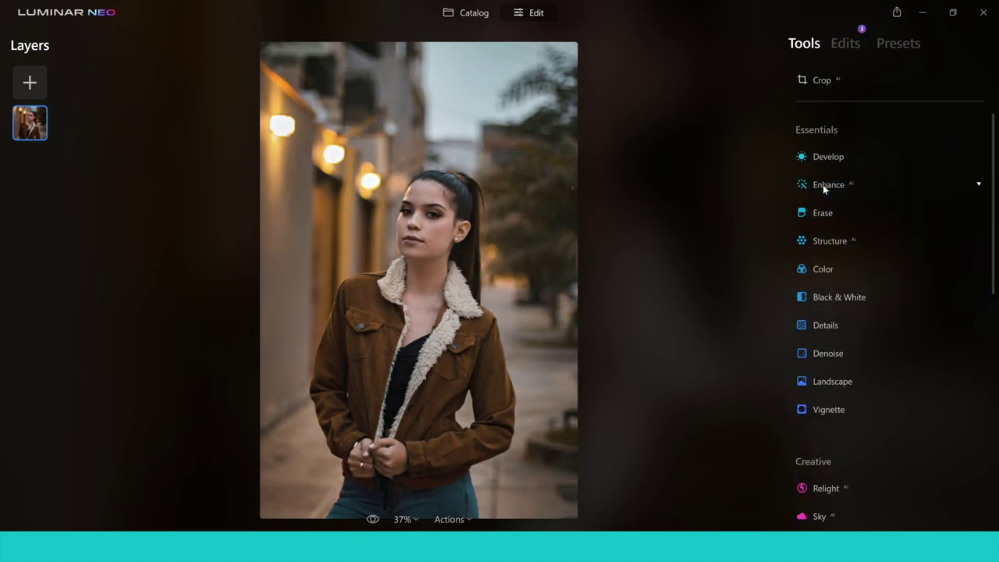
- Try a Structure amount of 42 on the portrait and reduce it to 3
left_click(830, 240)
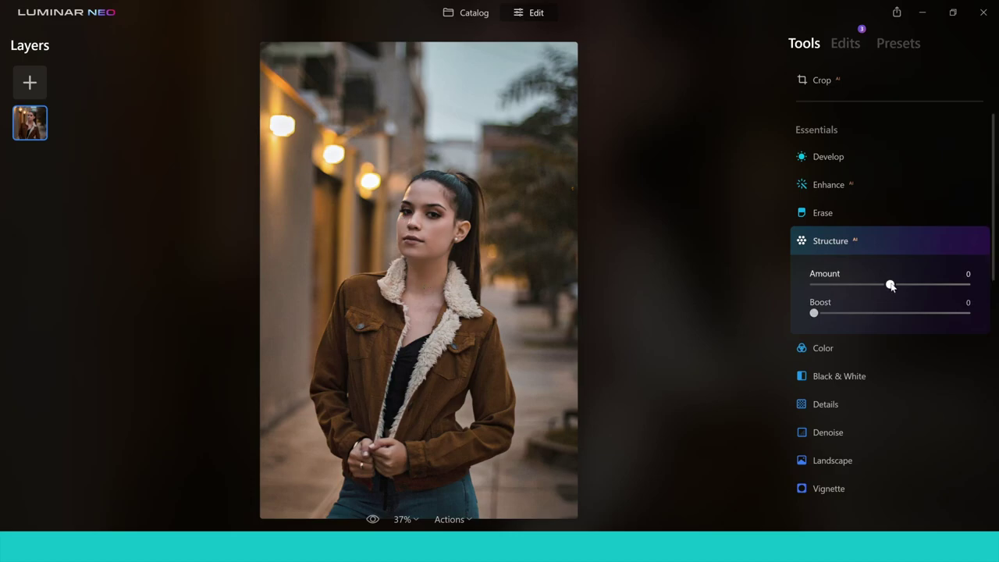
left_click_drag(899, 284, 924, 289)
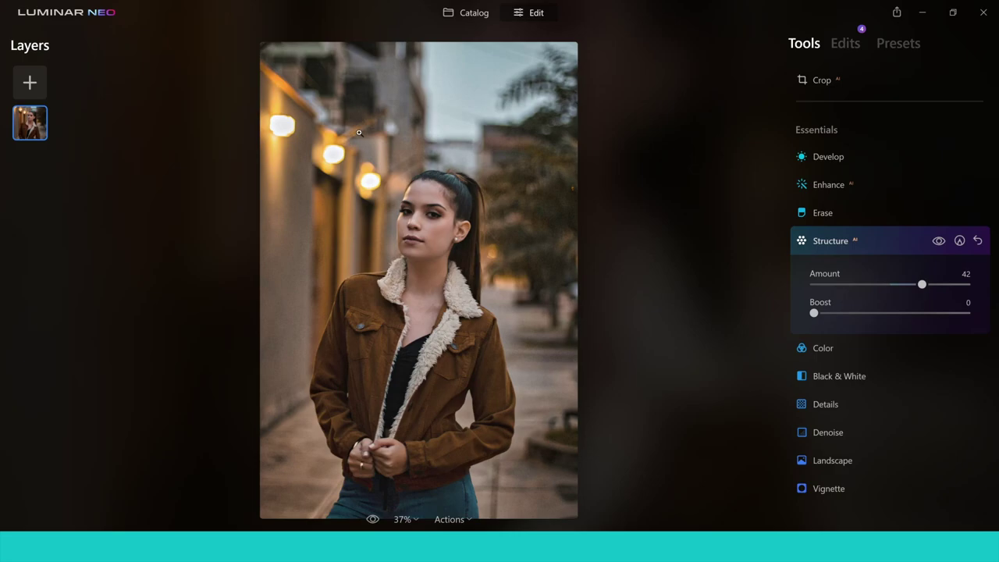
left_click(893, 283)
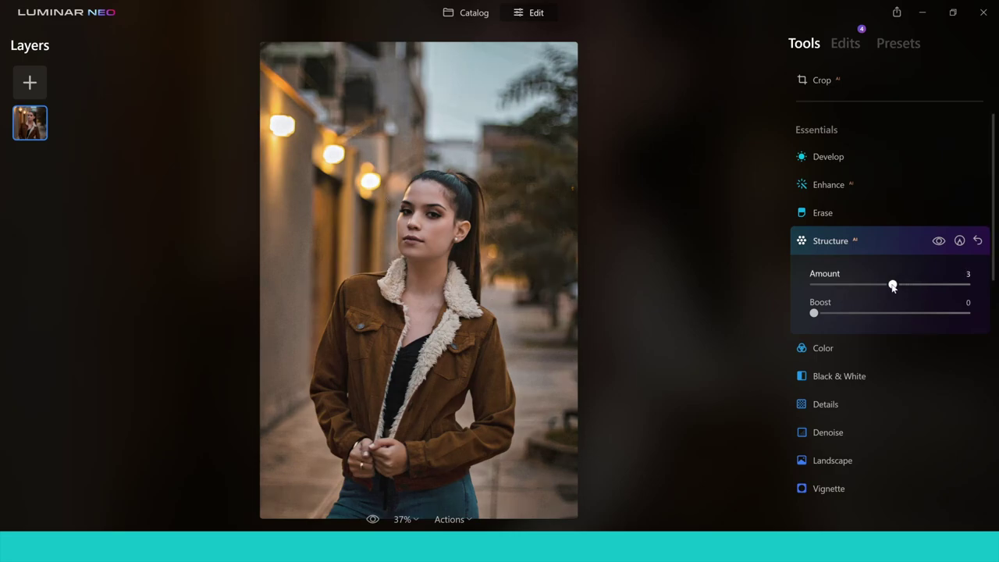
left_click(847, 242)
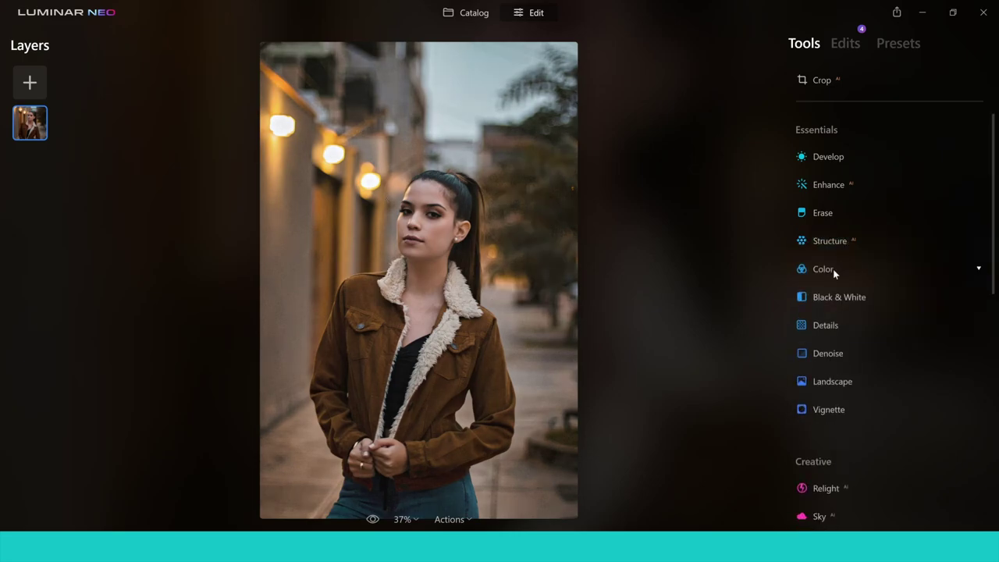
- Switch the Color tool's HSL adjustments to Hue and set Orange to 41
left_click(833, 268)
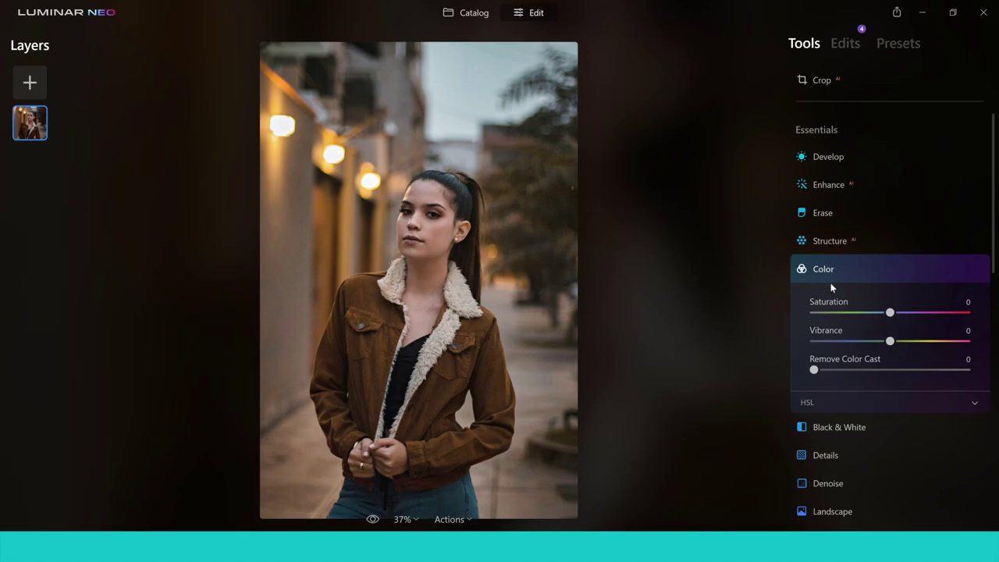
left_click(967, 402)
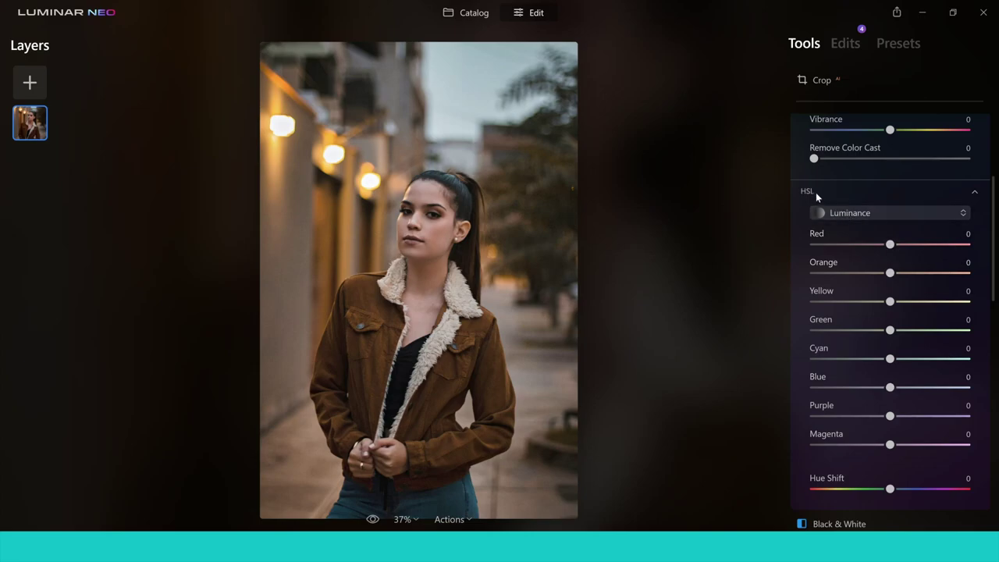
left_click(964, 223)
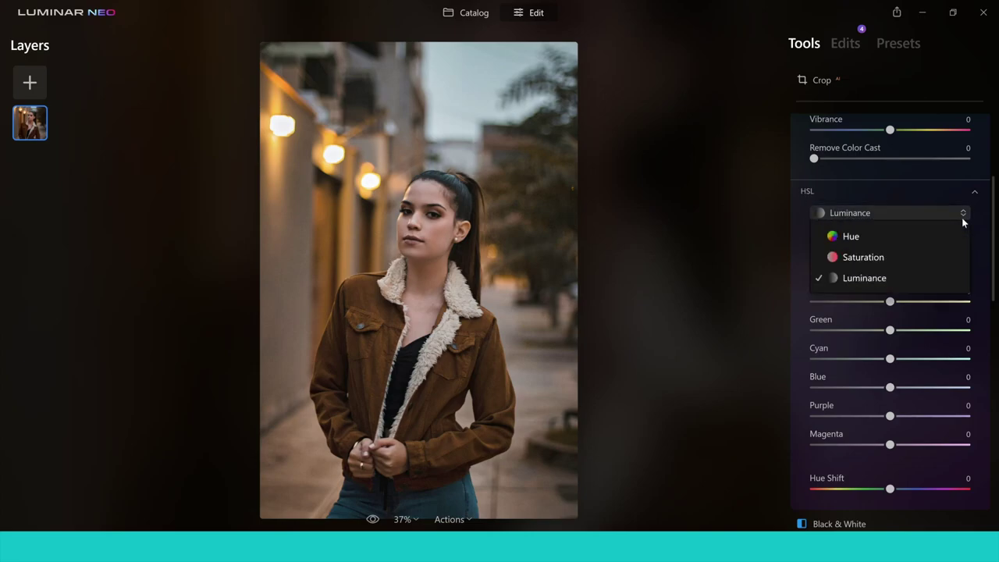
left_click(863, 237)
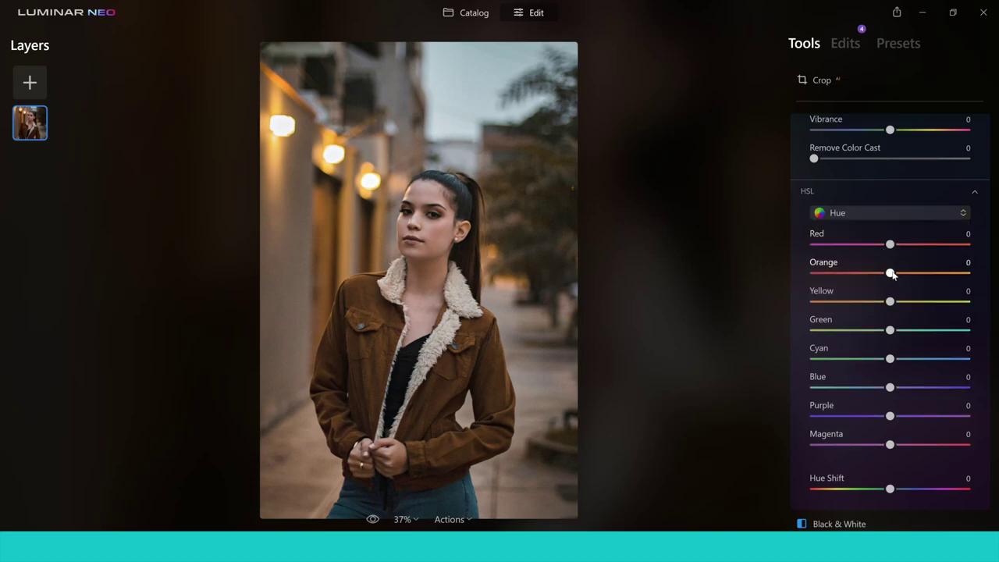
left_click_drag(890, 273, 922, 273)
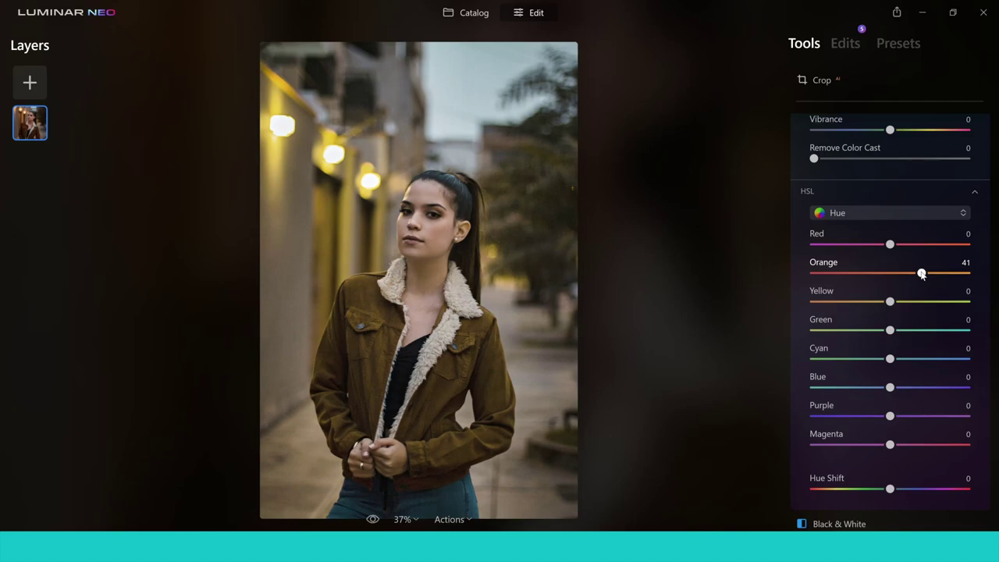
- Set the Orange hue to 1 and try a lower Red hue, returning Red to 0
left_click_drag(922, 272, 890, 272)
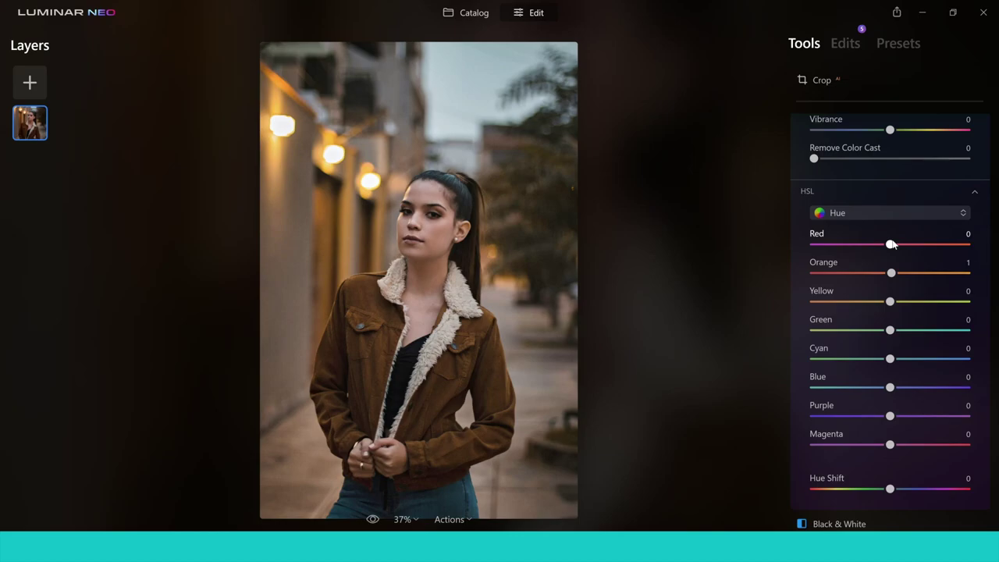
left_click_drag(891, 244, 842, 245)
left_click_drag(842, 245, 894, 259)
- Switch the HSL adjustments to Saturation and try out Red, leaving it at 0
left_click(958, 215)
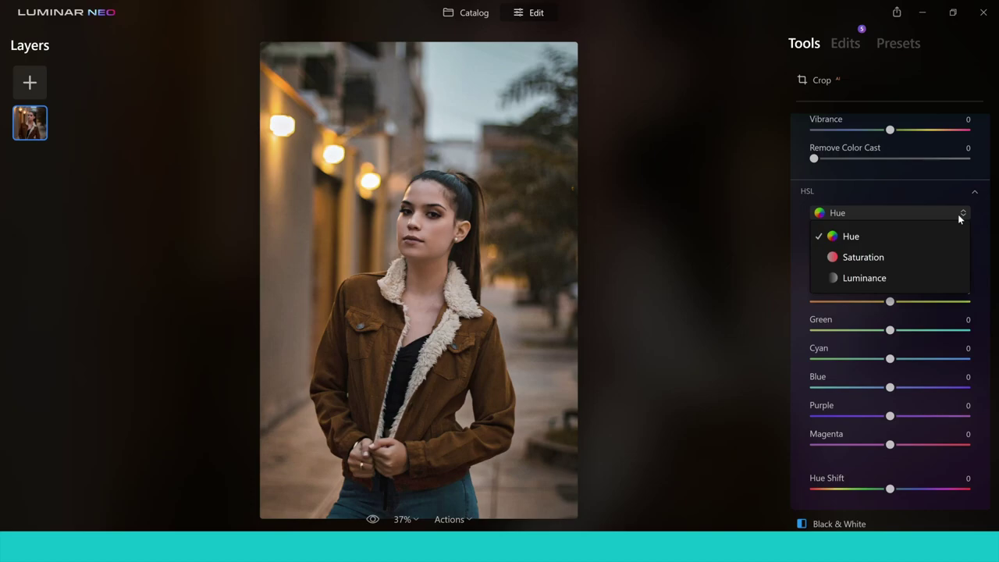
left_click(873, 258)
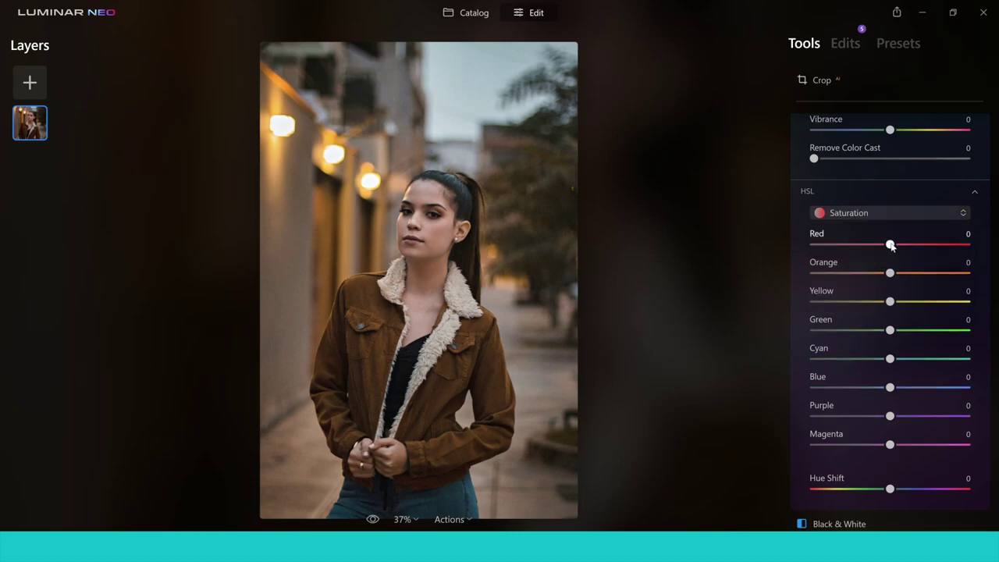
mouse_move(890, 246)
left_mouse_down()
mouse_move(939, 248)
mouse_move(890, 248)
left_mouse_up()
- Switch the HSL adjustments to Luminance, try out Red, return it to 0 and collapse the HSL section
left_click(963, 216)
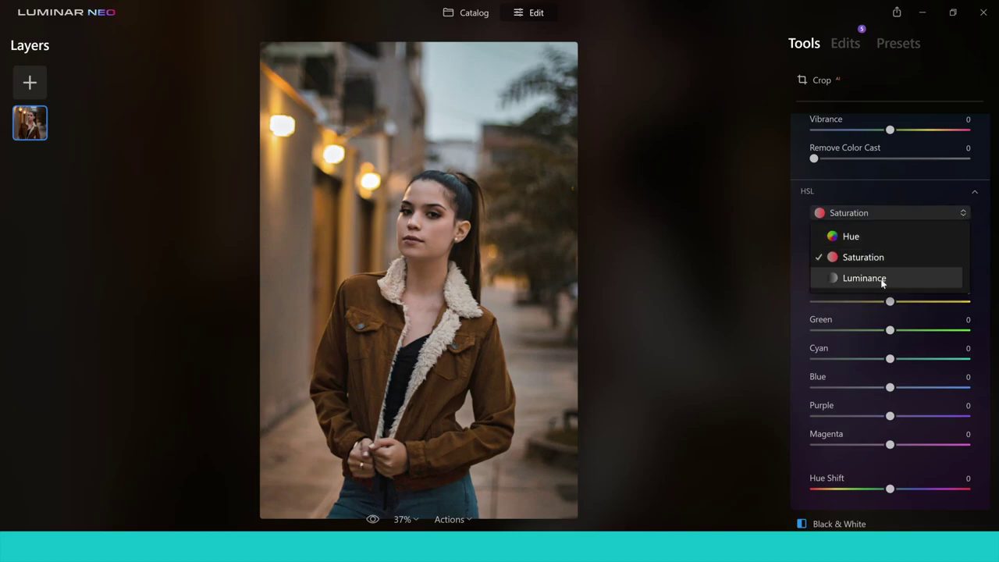
left_click(864, 278)
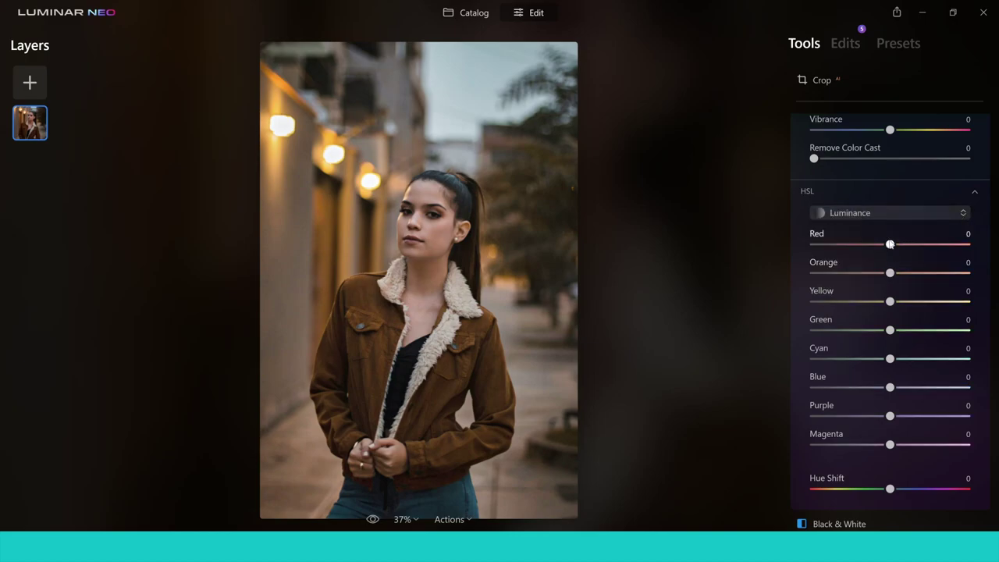
left_click_drag(926, 239, 892, 248)
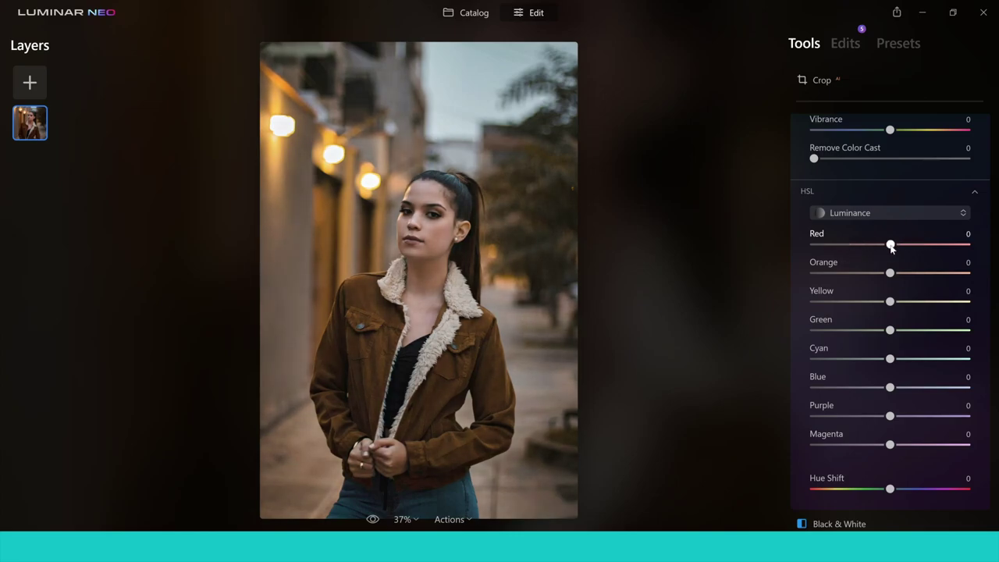
left_click(850, 195)
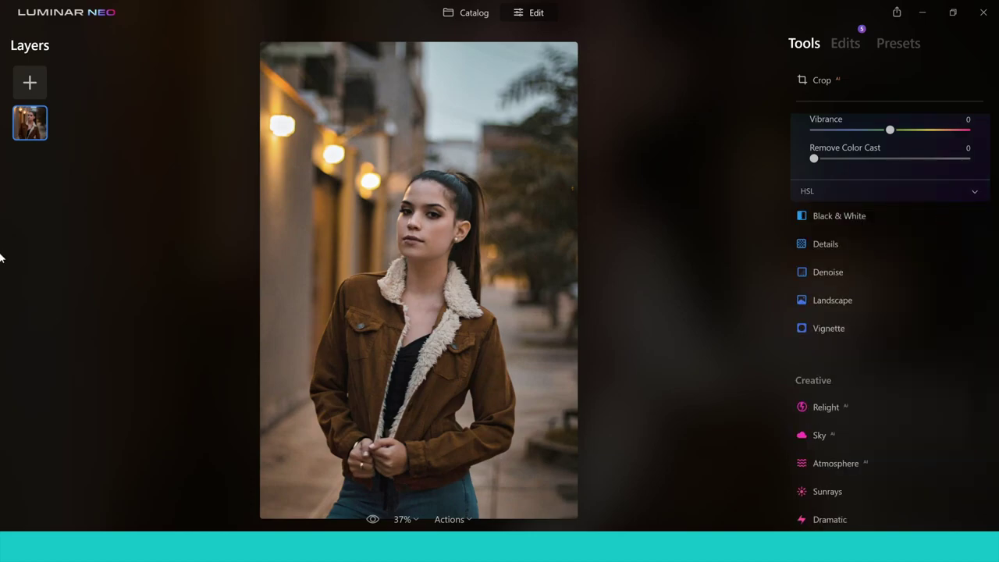
- Convert the portrait to black and white and set the Red luminance to 1
left_click(849, 212)
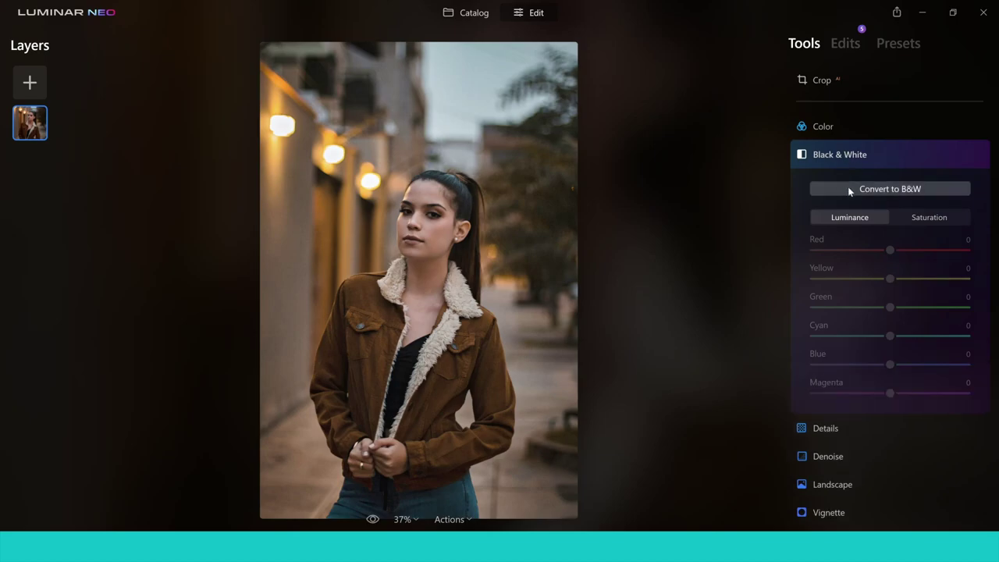
left_click(849, 189)
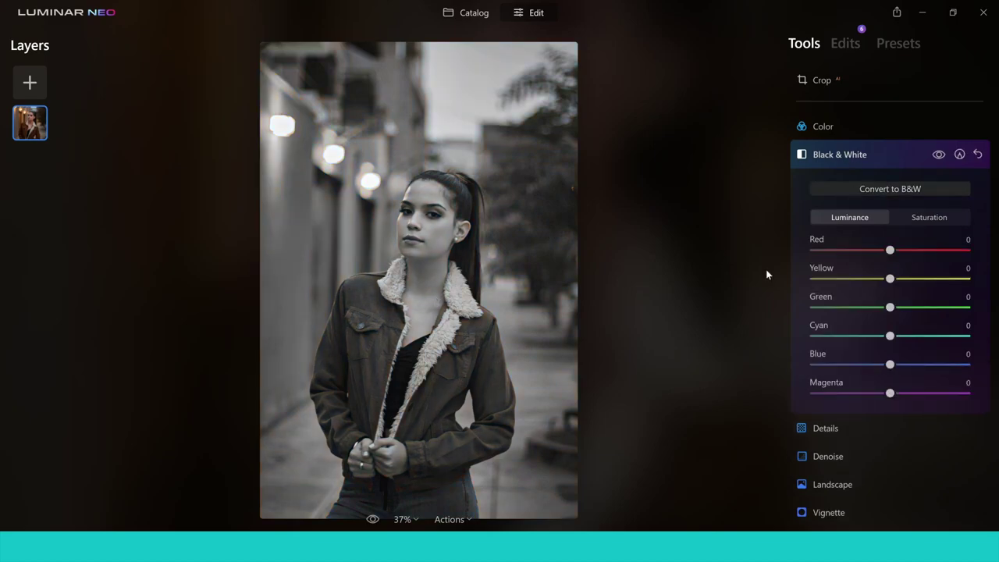
left_click_drag(913, 257, 891, 251)
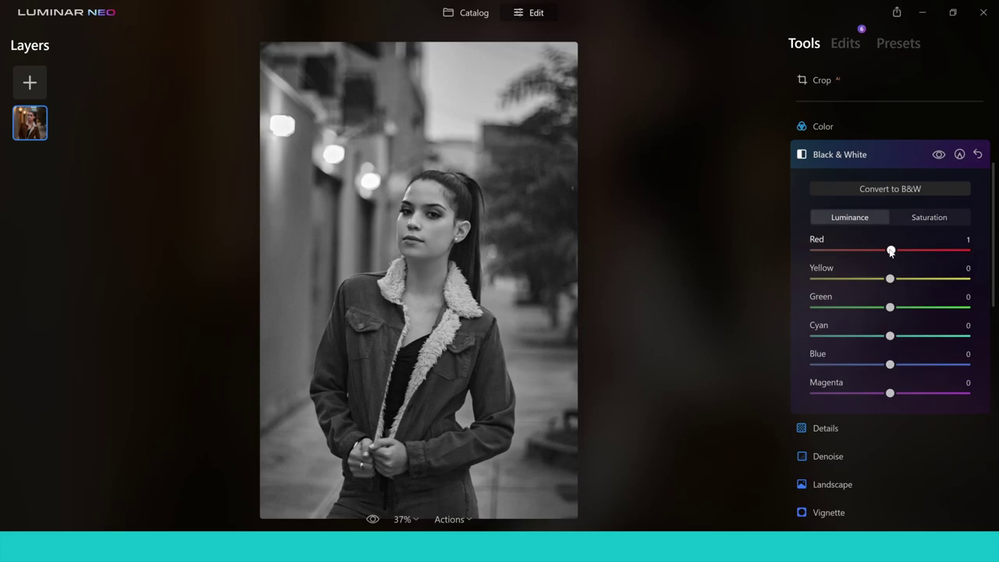
- Try raising the Black & White tool's Red saturation, return it to 0 and close the tool
left_click(919, 219)
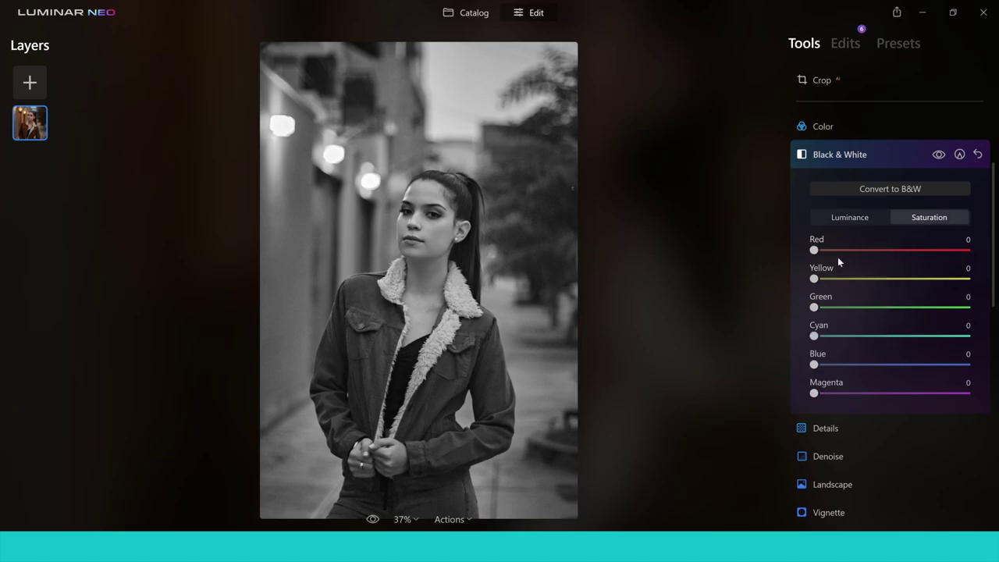
left_click_drag(840, 251, 914, 252)
left_click_drag(912, 249, 814, 249)
left_click(844, 156)
- Undo the black-and-white conversion of the portrait
scroll(994, 195, "down", 1)
scroll(994, 194, "up", 1)
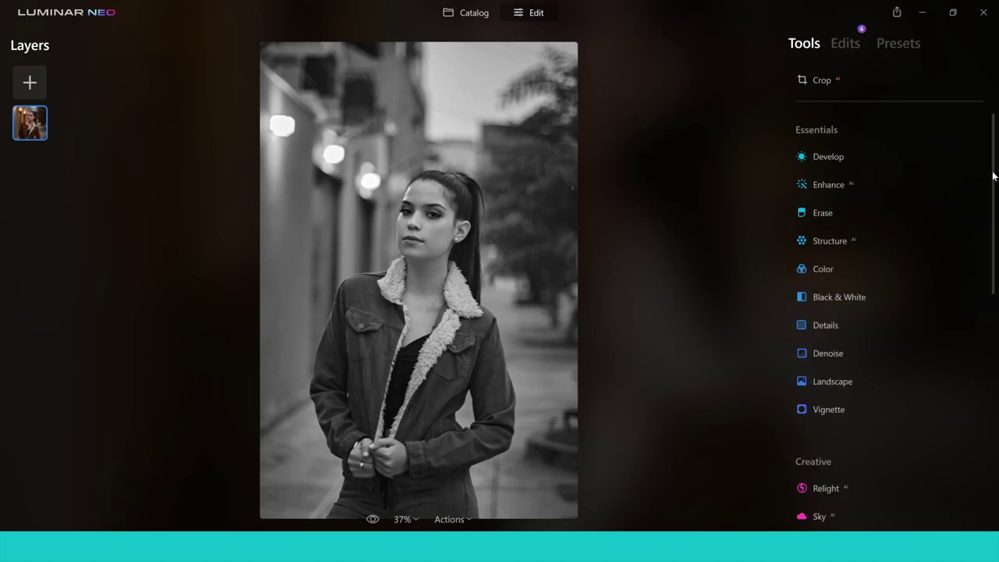
scroll(993, 178, "down", 1)
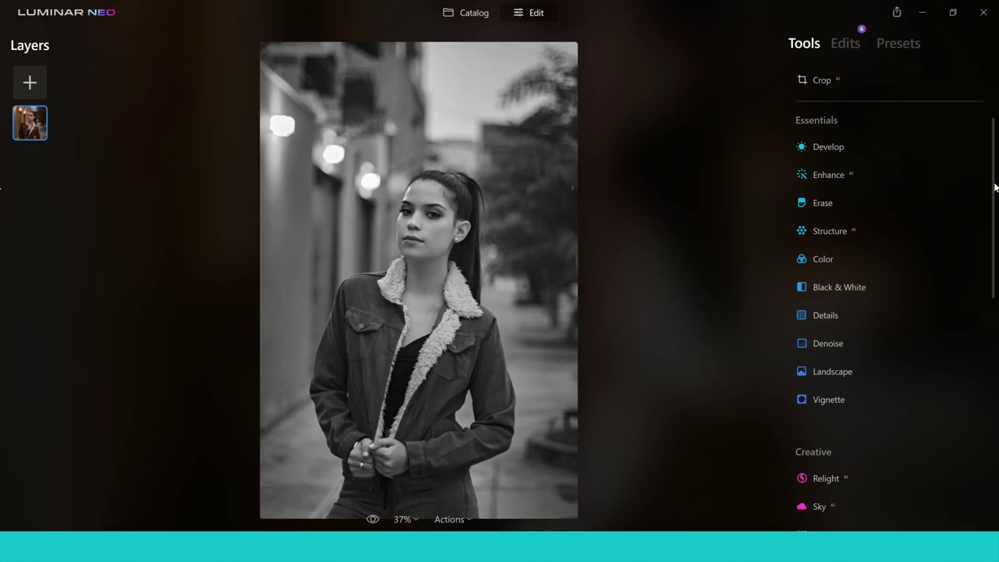
key("ctrl+z")
scroll(993, 226, "down", 3)
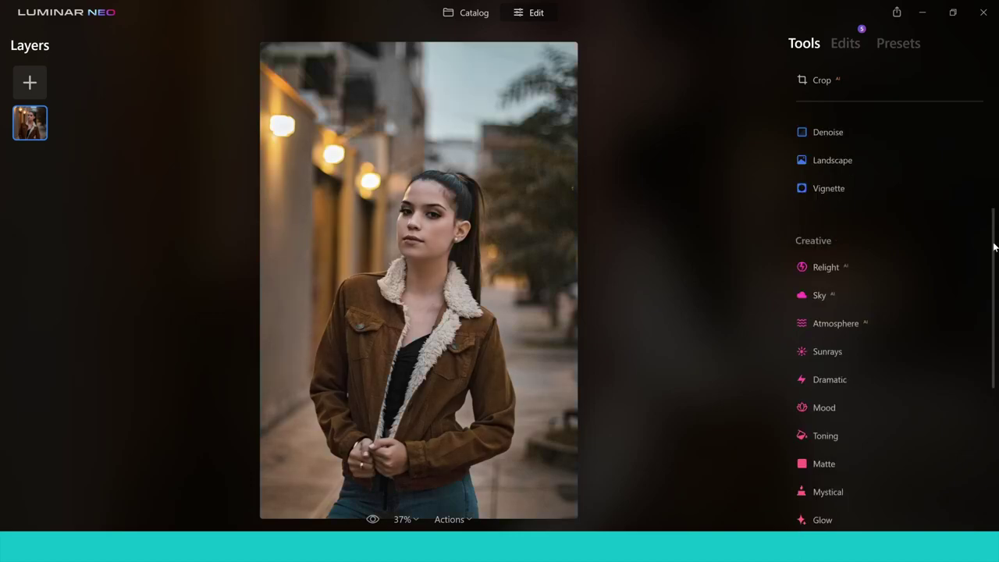
left_click_drag(994, 246, 995, 289)
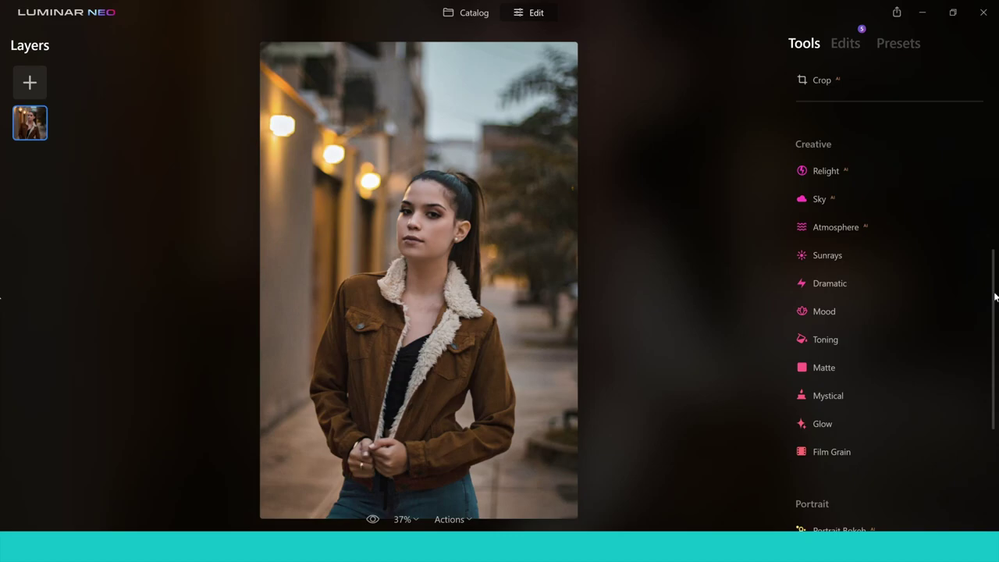
left_click_drag(996, 296, 995, 286)
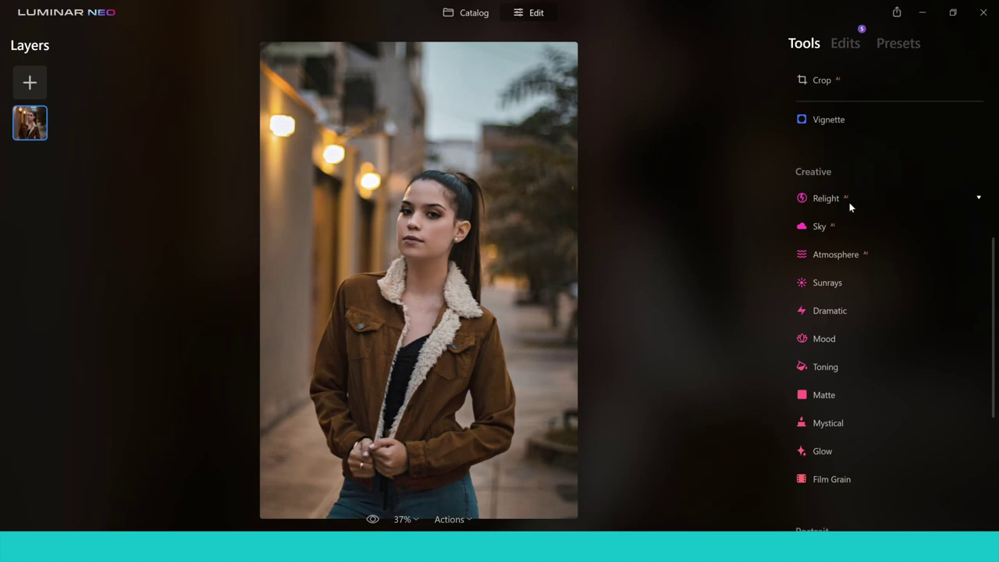
- Open relight 3.jpg, the photo of the woman sitting on a chair, from the catalog for editing
left_click(468, 13)
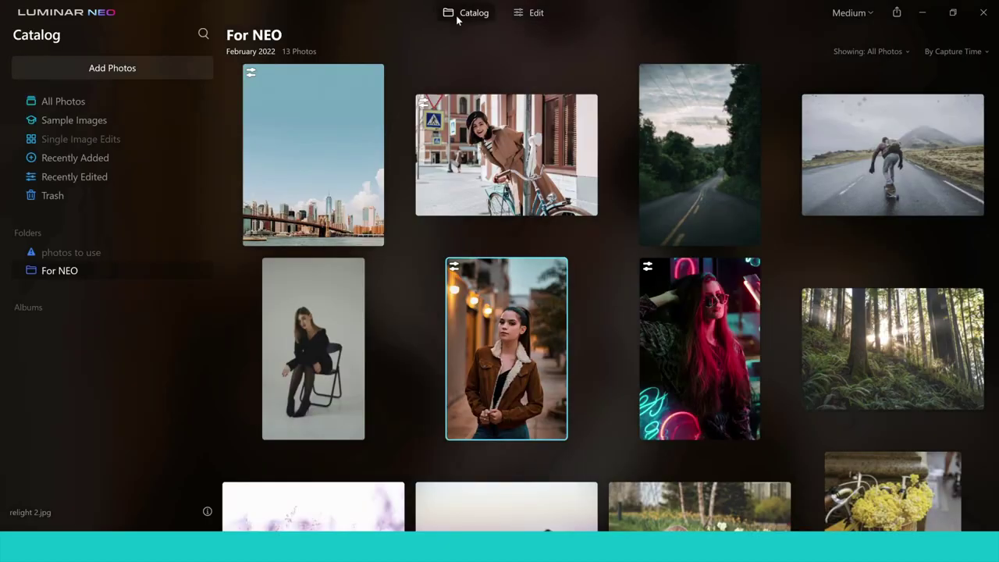
left_click(317, 354)
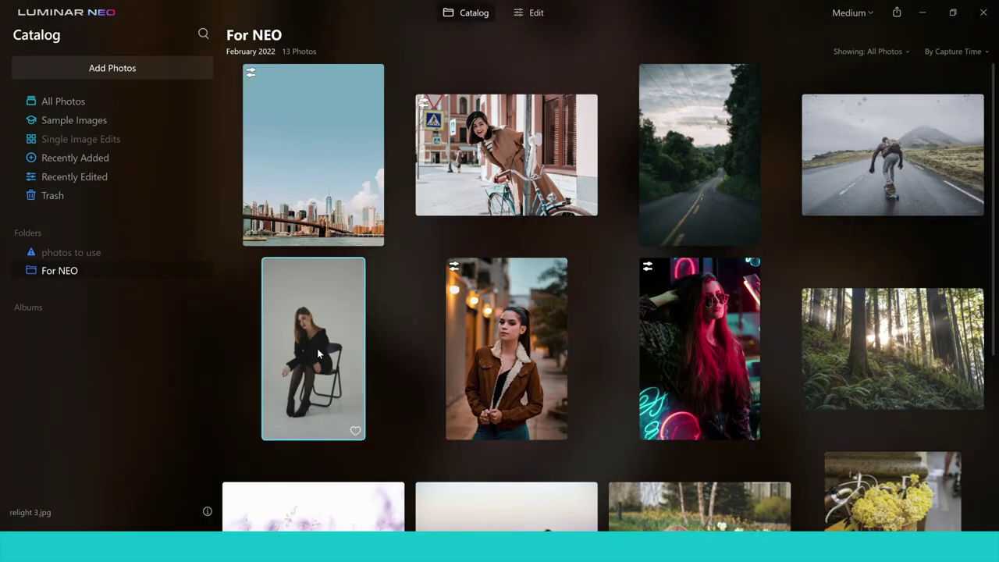
left_click(531, 12)
left_click_drag(995, 237, 991, 291)
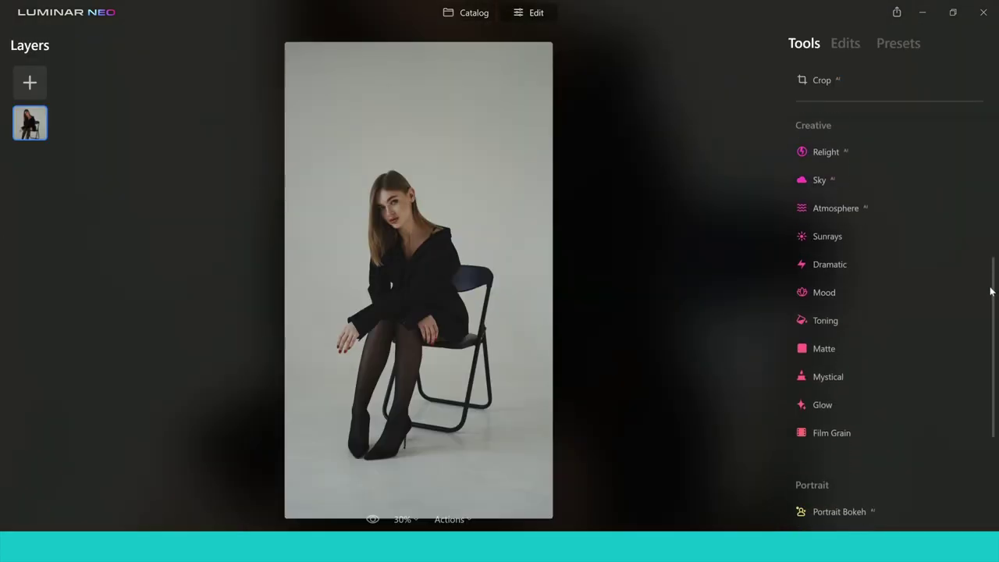
- Relight the seated woman photo with Brightness Near 60, Brightness Far -52 and Depth 77
left_click(850, 152)
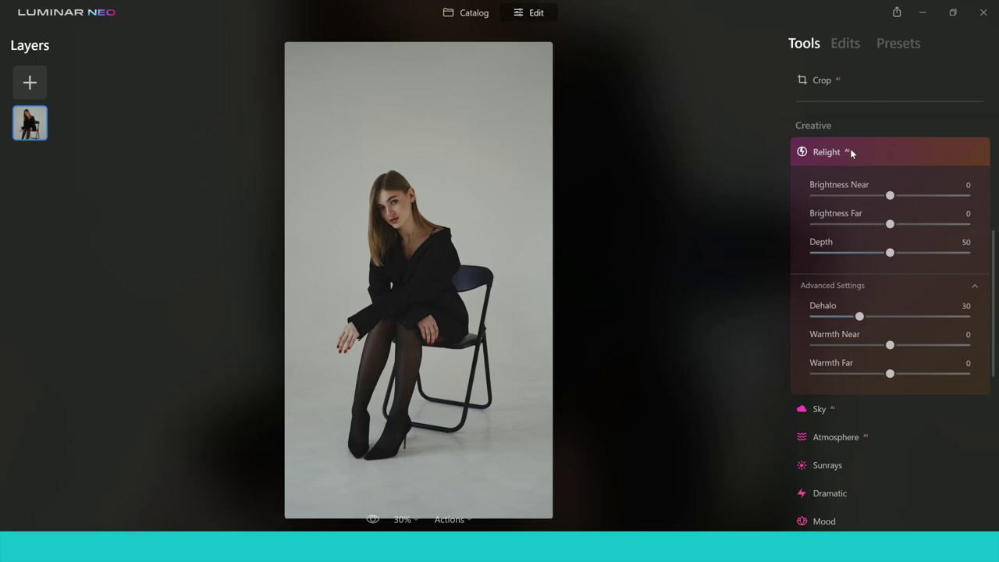
left_click_drag(891, 196, 915, 195)
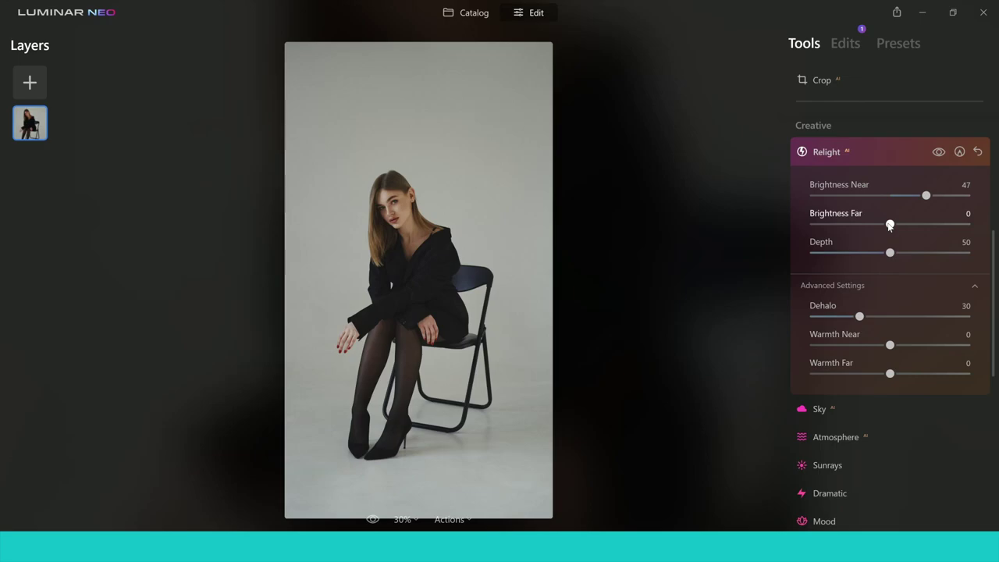
left_click_drag(890, 225, 849, 231)
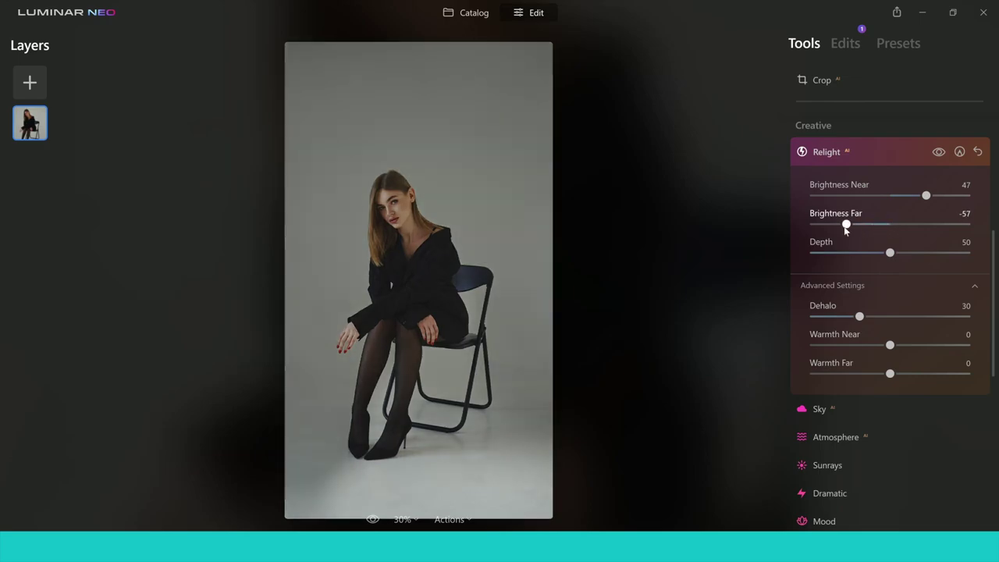
left_click_drag(849, 228, 850, 230)
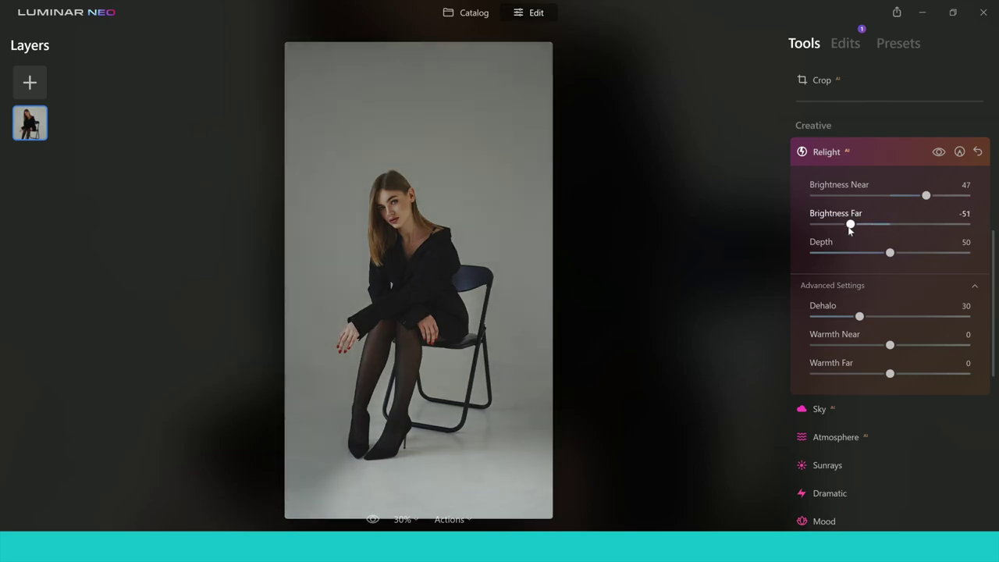
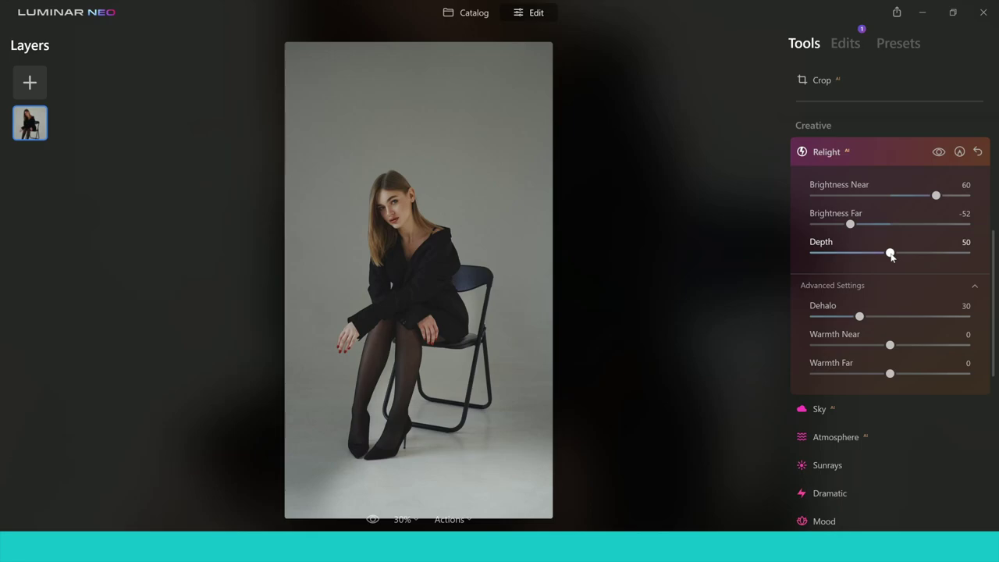
left_click_drag(890, 256, 929, 270)
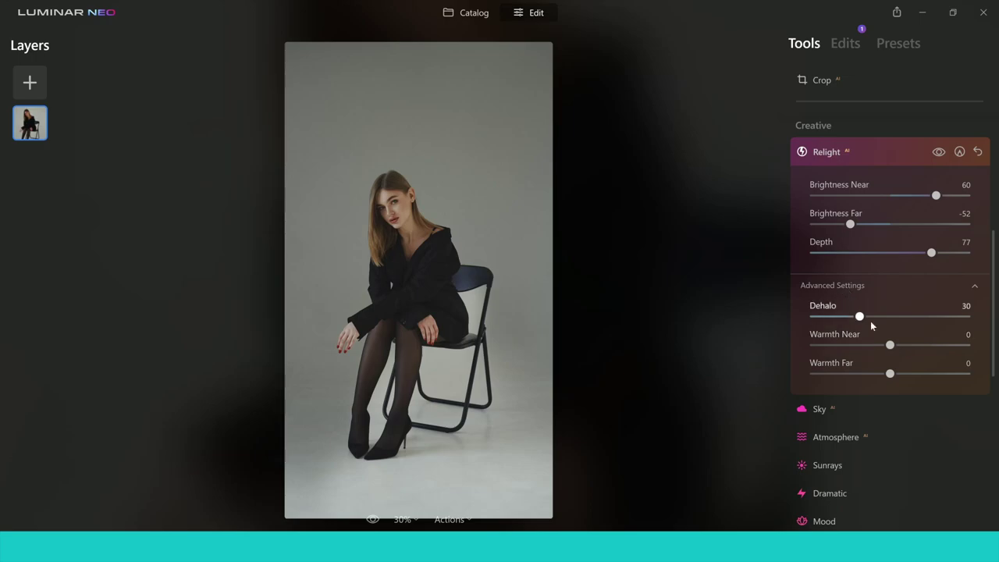
- Set Relight's Warmth Near to 11 and Warmth Far to -16, and close the tool
left_click_drag(890, 346, 911, 345)
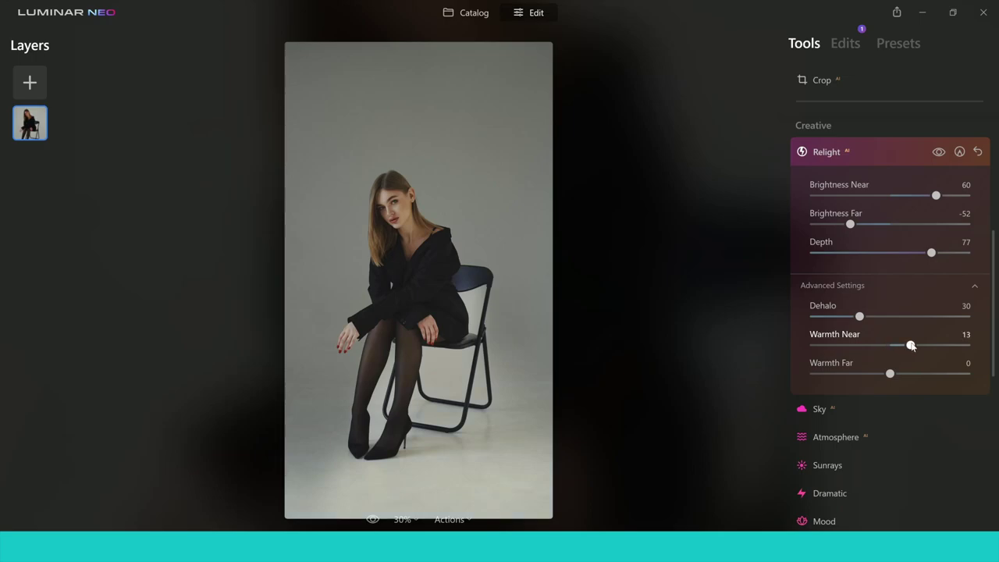
left_click_drag(911, 346, 908, 345)
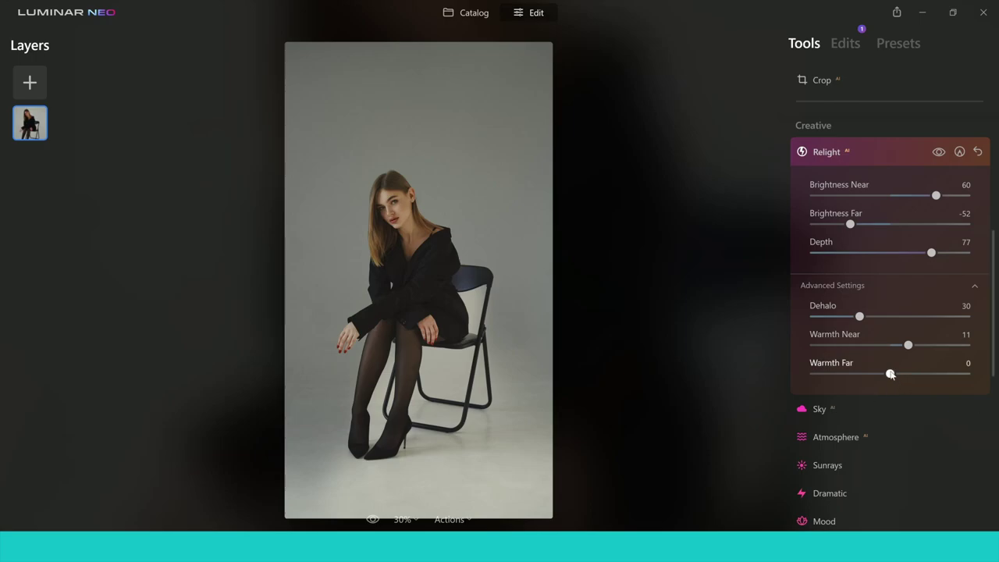
left_click_drag(891, 374, 919, 374)
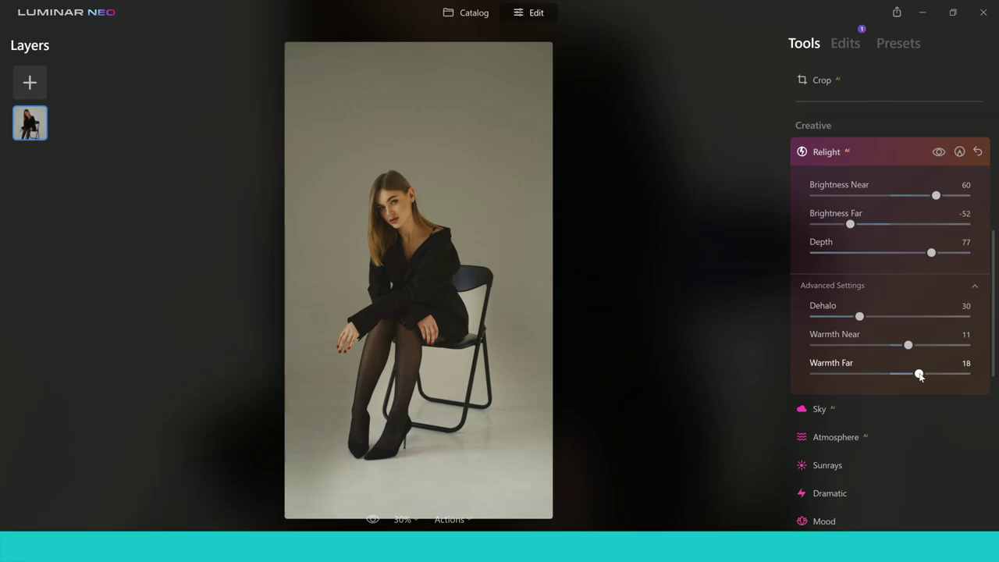
left_click_drag(920, 375, 865, 375)
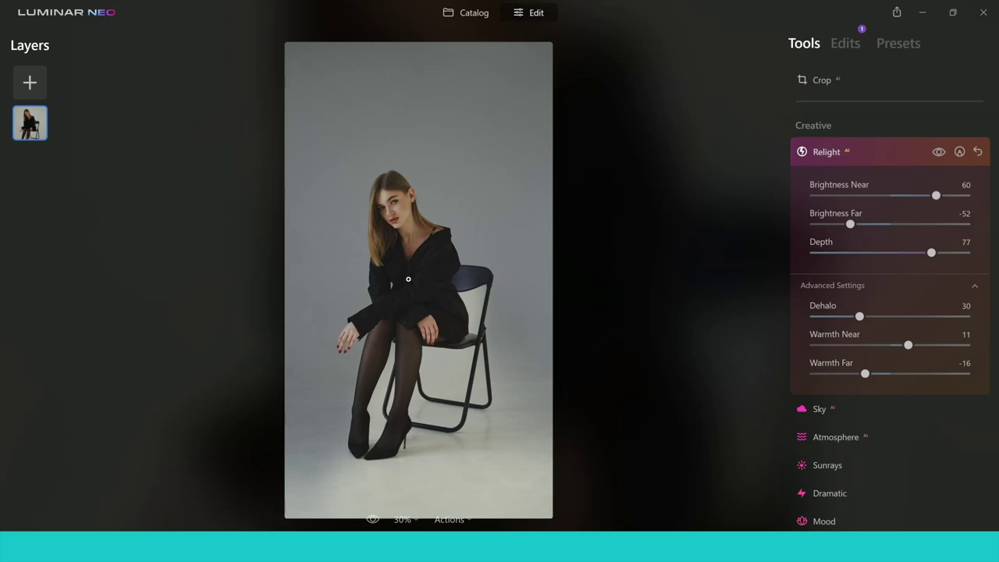
left_click(822, 156)
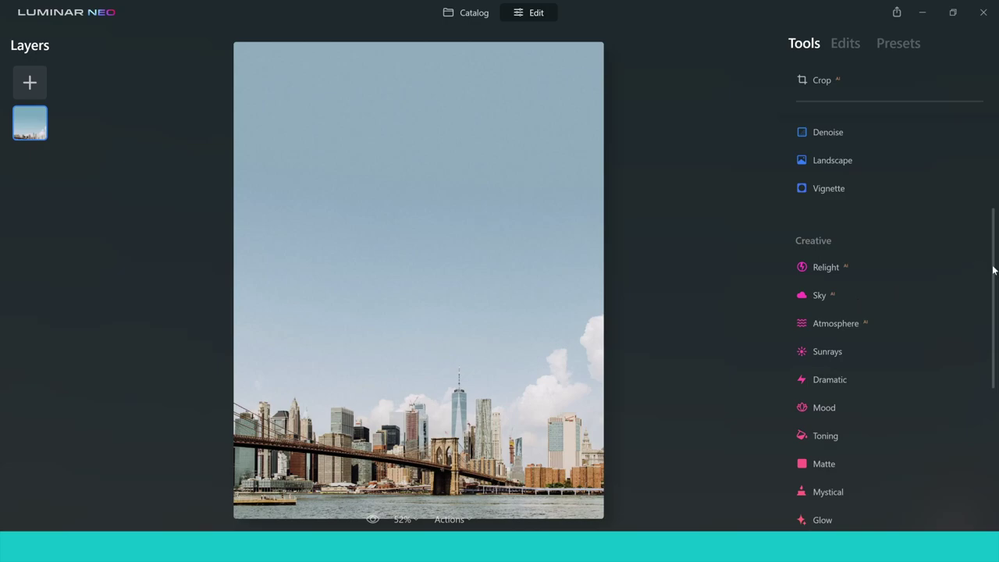
- Replace the sky above the city skyline with Blue Sky 3 using the Sky tool
left_click_drag(993, 268, 993, 285)
scroll(992, 286, "down", 2)
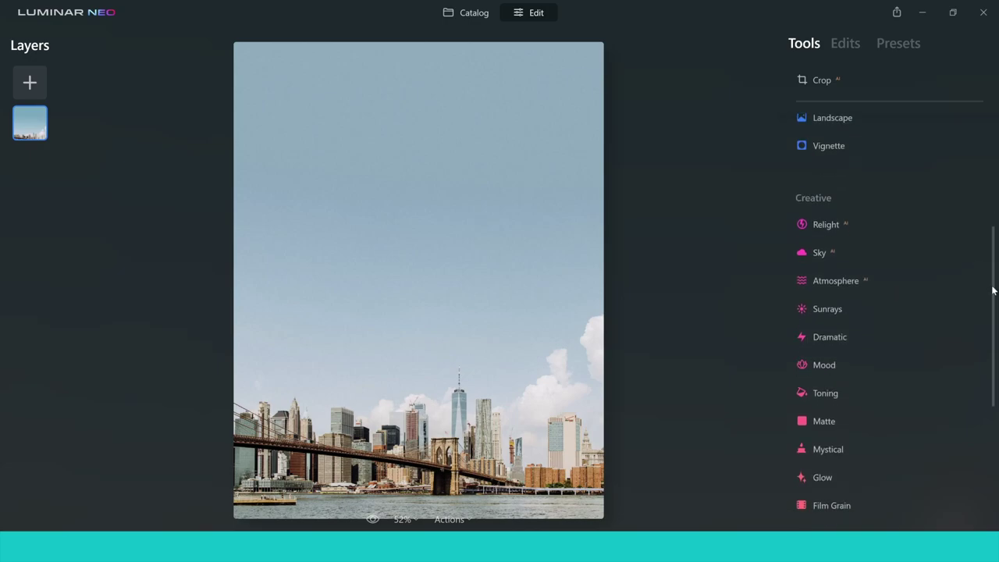
left_click(914, 247)
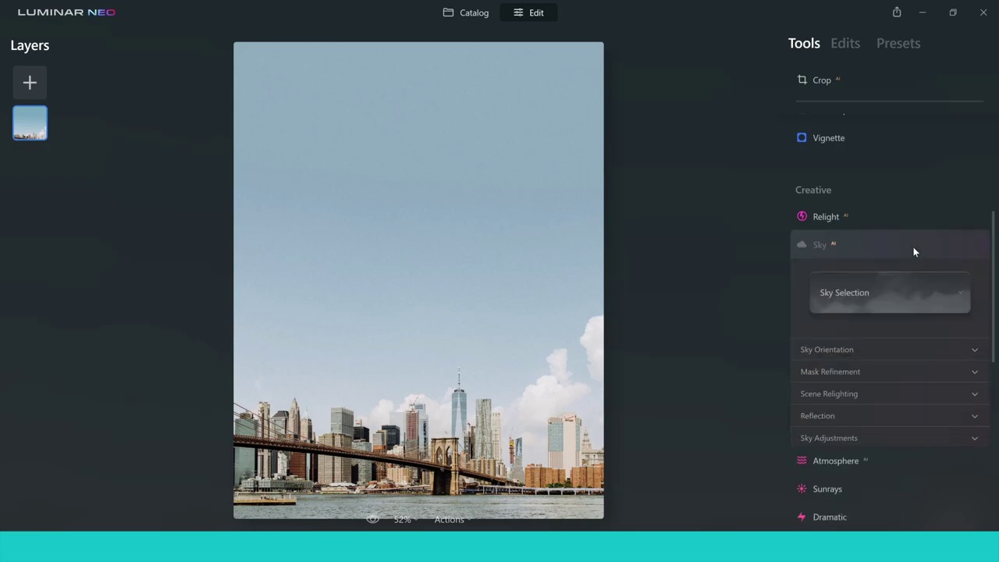
left_click(908, 294)
left_click(940, 74)
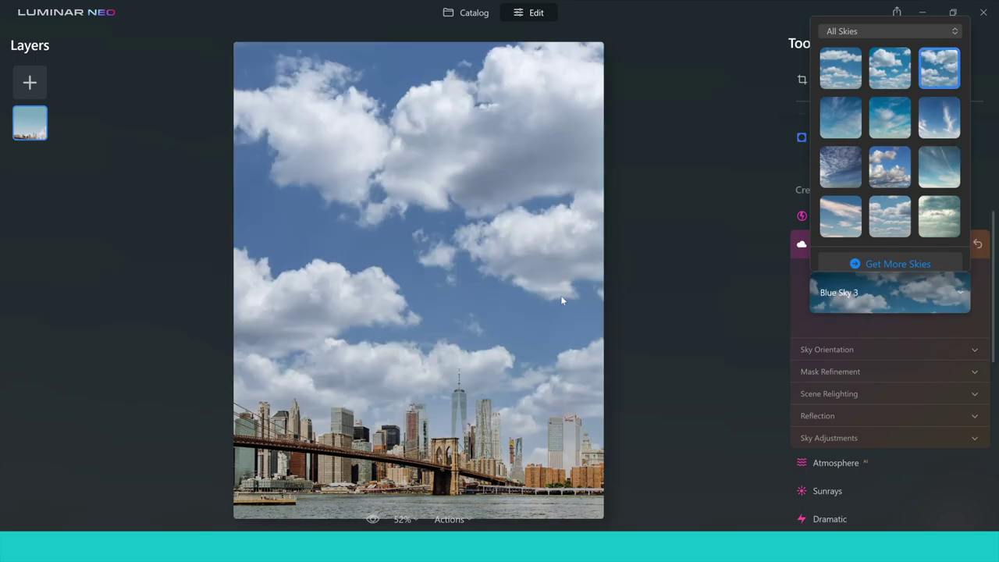
left_click(988, 69)
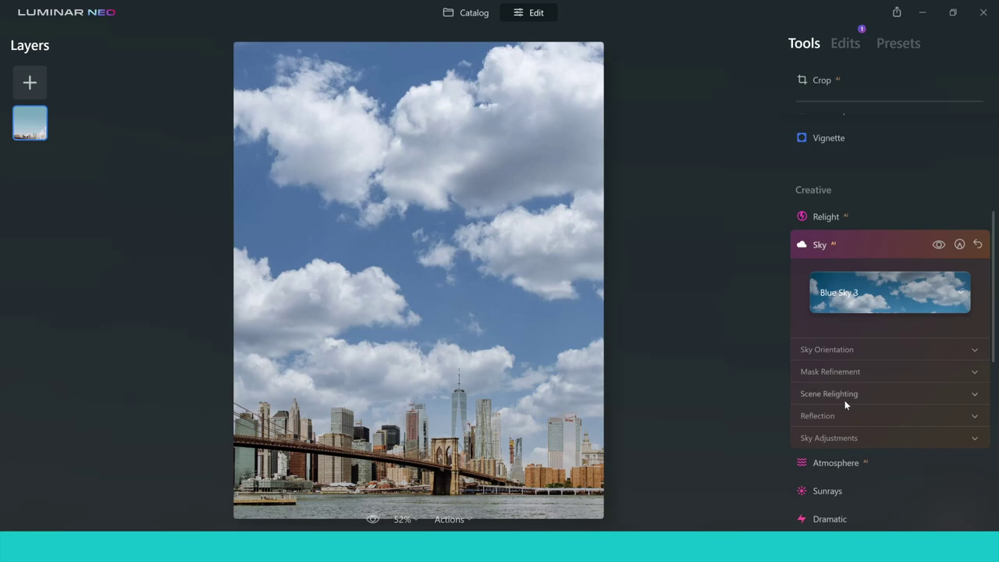
- Look over the Sky tool's mask refinement settings and set the new sky's Vertical Position to -6
left_click(975, 373)
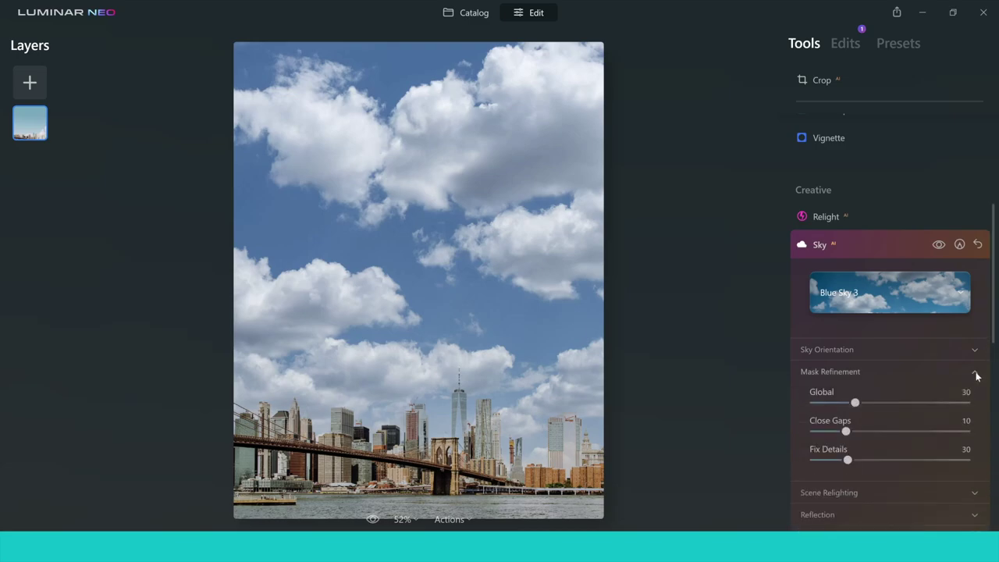
left_click(975, 375)
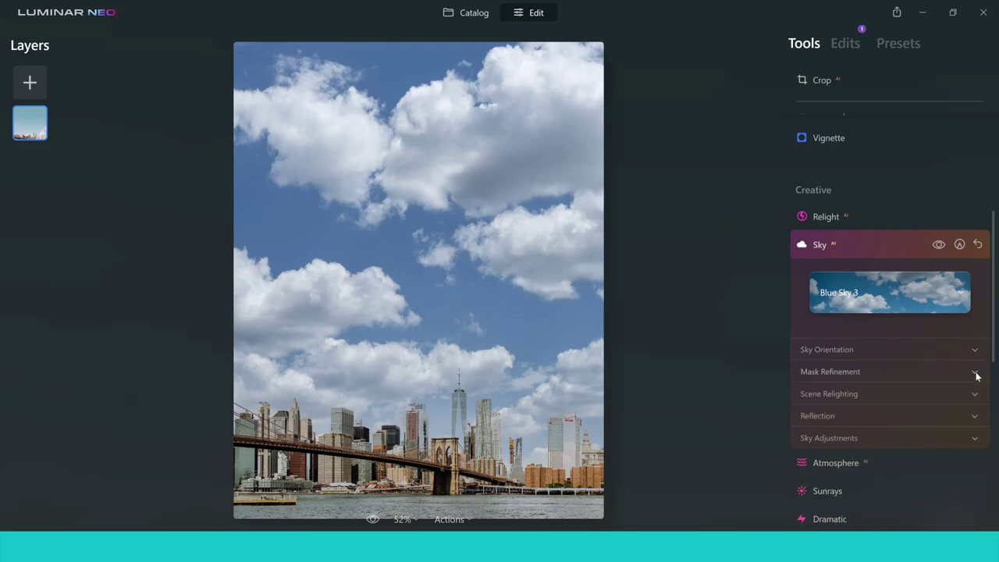
left_click(976, 354)
mouse_move(890, 409)
left_mouse_down()
mouse_move(908, 409)
mouse_move(870, 411)
mouse_move(887, 412)
left_mouse_up()
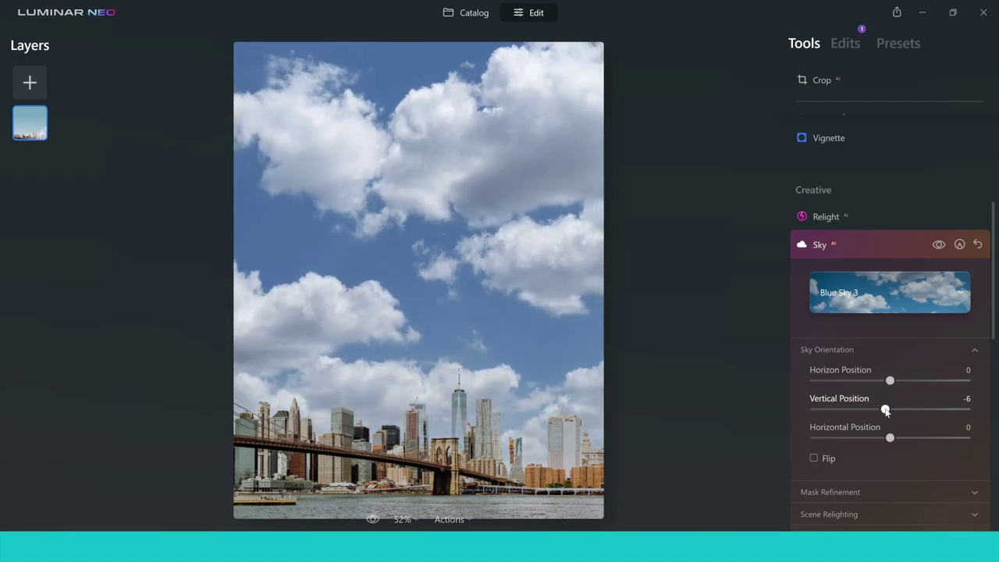
- Relight the city scene under the new sky with Relight Strength 85 and Relight Saturation 67, leaving Relight Human at 0
scroll(914, 312, "down", 3)
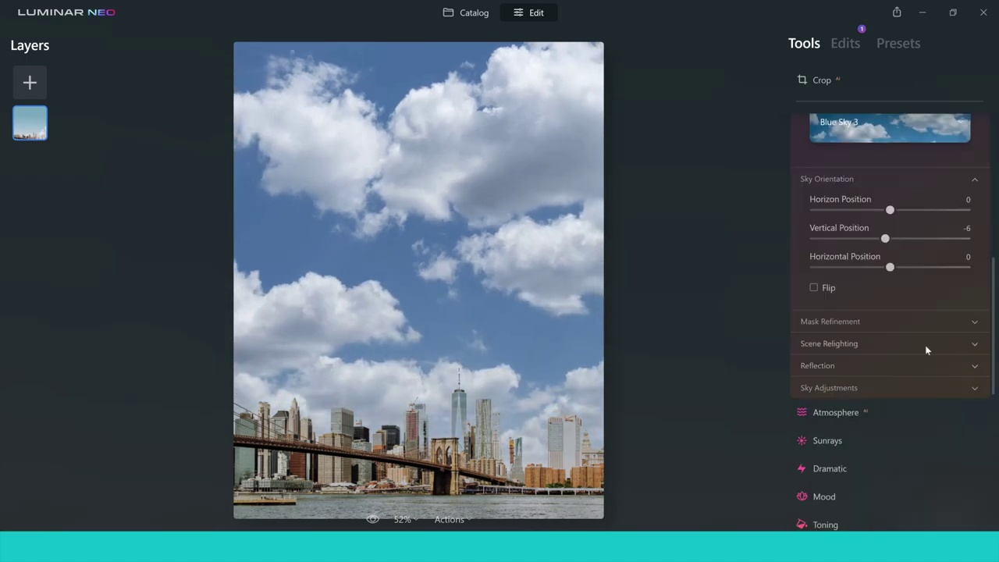
left_click(852, 345)
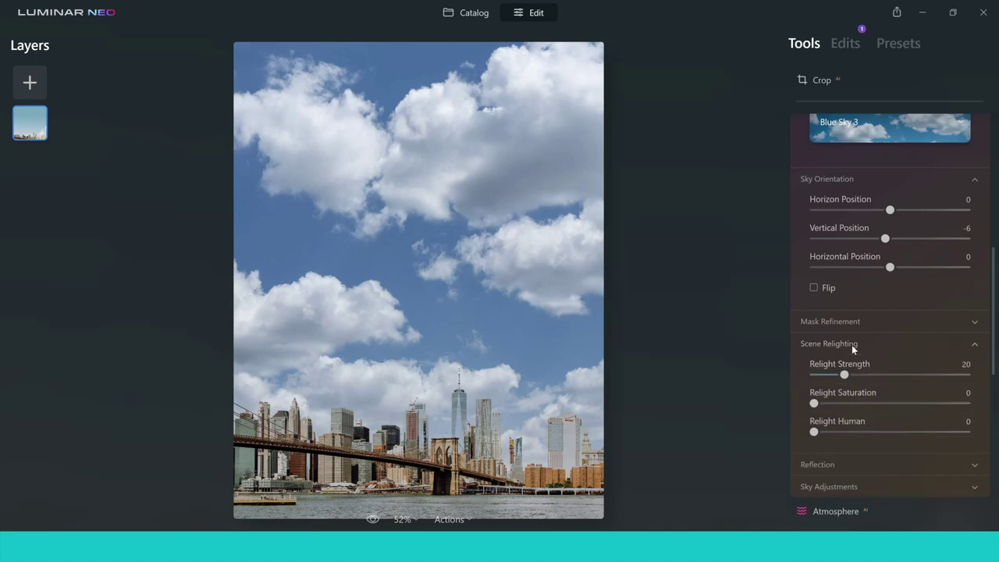
left_click_drag(845, 375, 947, 391)
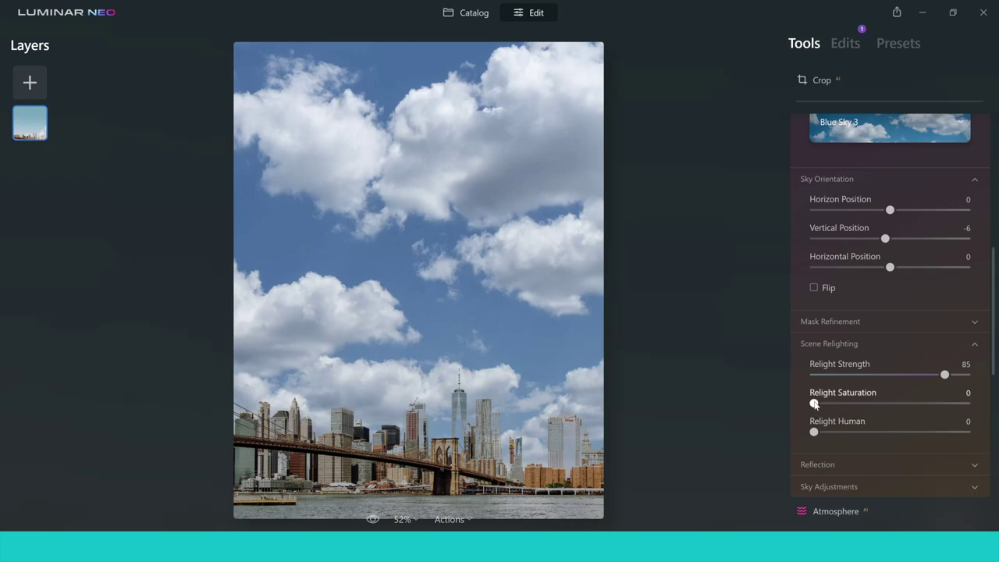
left_click_drag(814, 403, 916, 403)
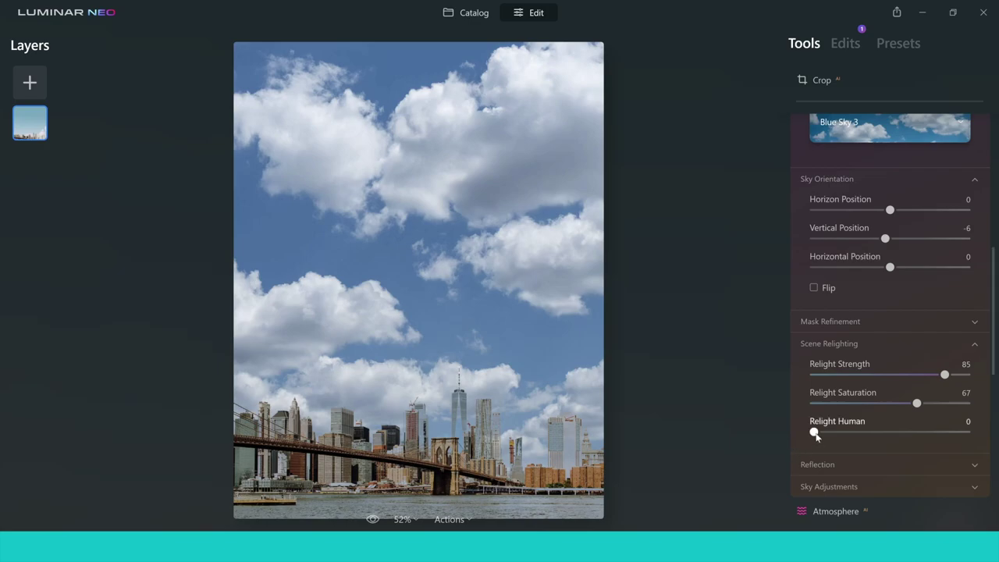
left_click_drag(872, 442, 818, 443)
- Try the sky reflection's Water Blur, return it to 0, and collapse the Reflection and Scene Relighting settings
left_click(898, 471)
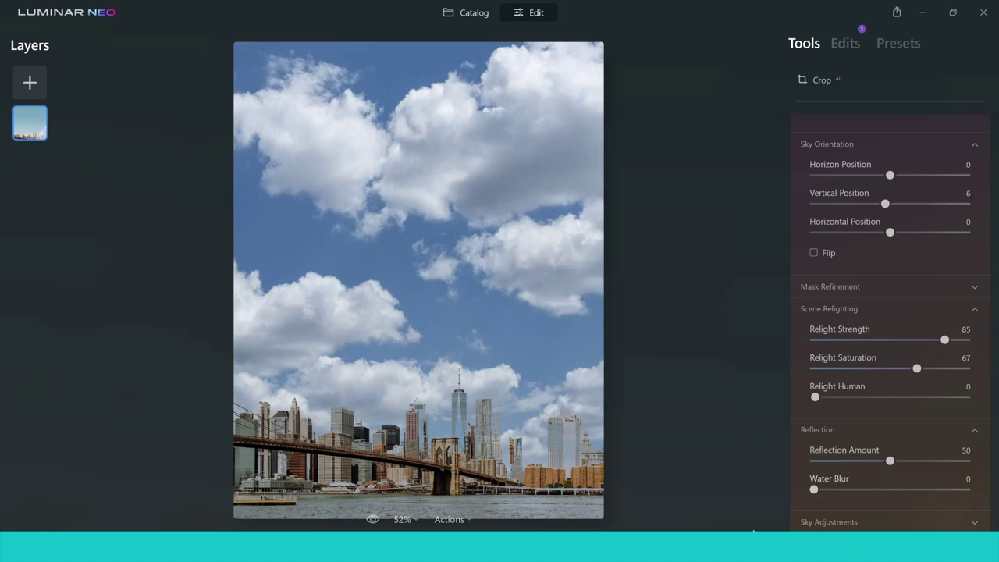
left_click_drag(835, 487, 805, 494)
left_click(974, 430)
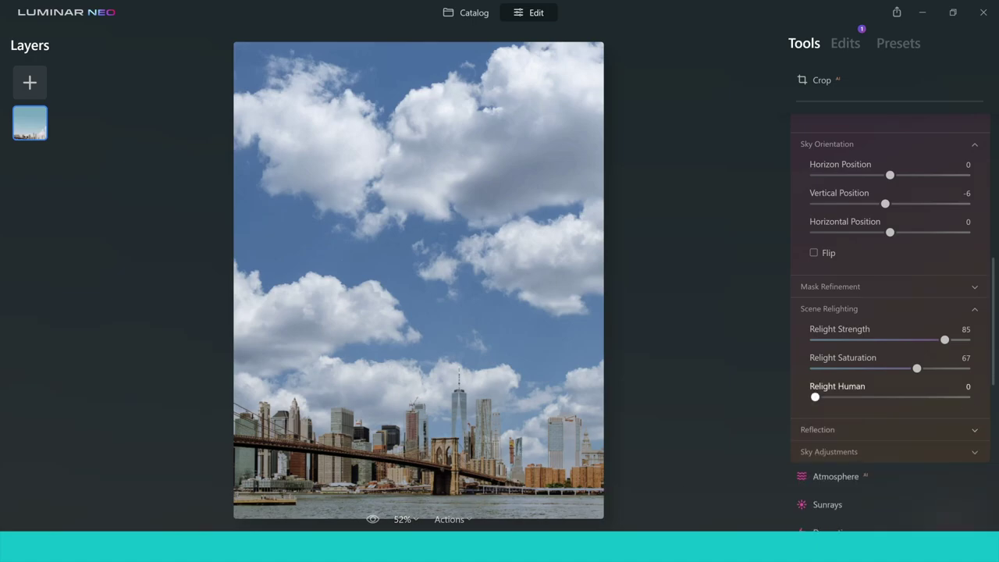
left_click(975, 310)
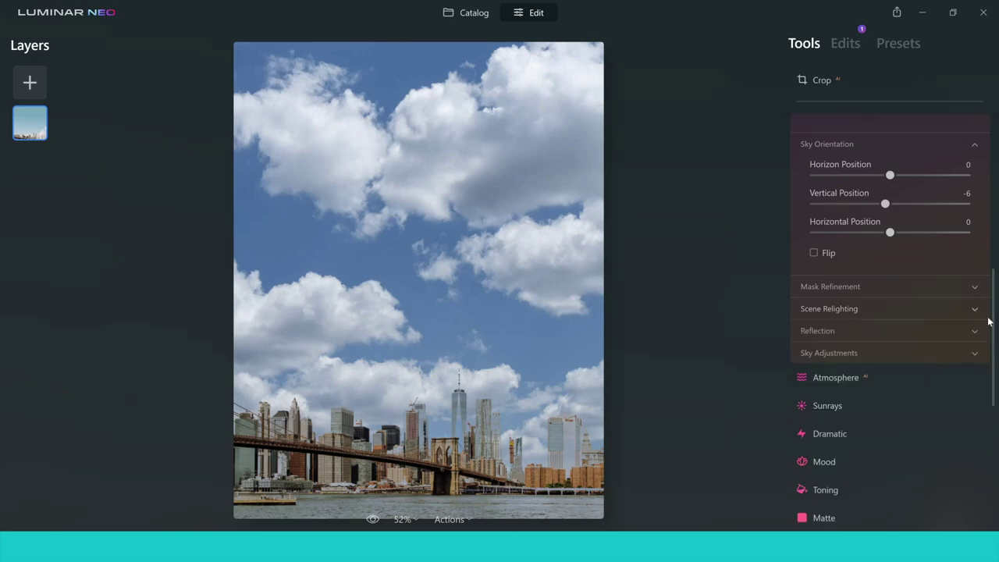
- Remove the powerlines from the road photo with the Erase tool, and mark a small sky patch and clear the marking
scroll(995, 301, "up", 2)
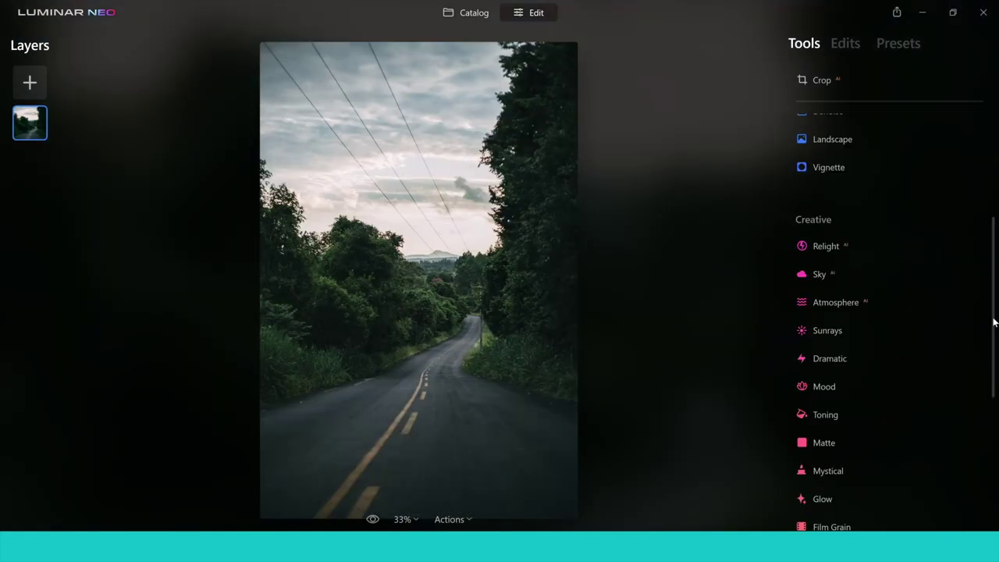
left_click_drag(994, 322, 998, 216)
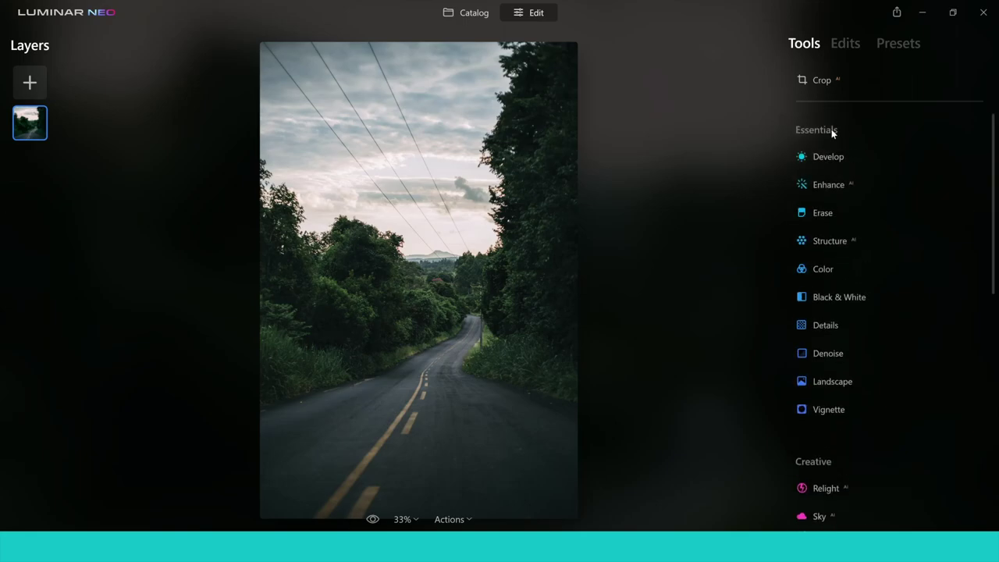
left_click(823, 213)
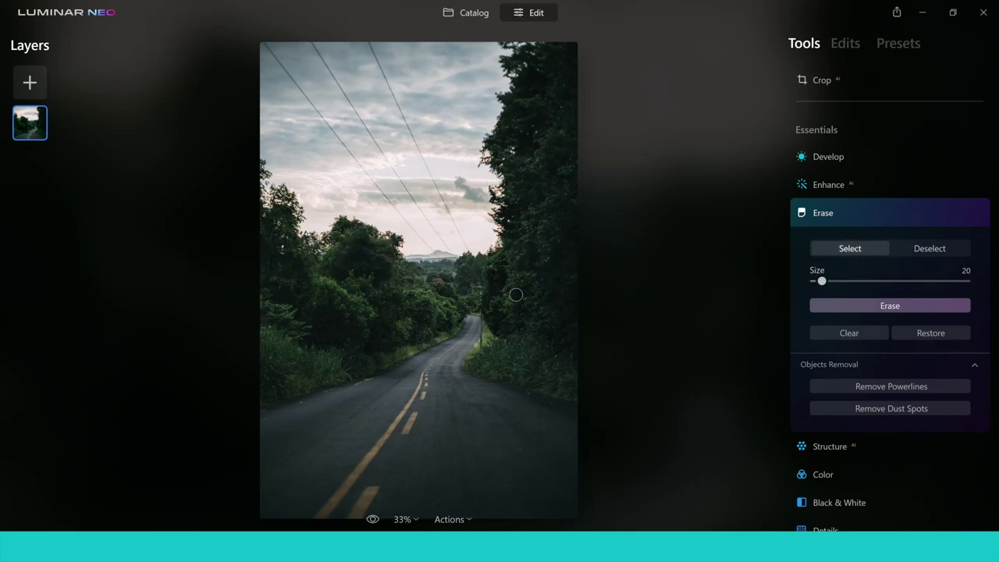
left_click(839, 390)
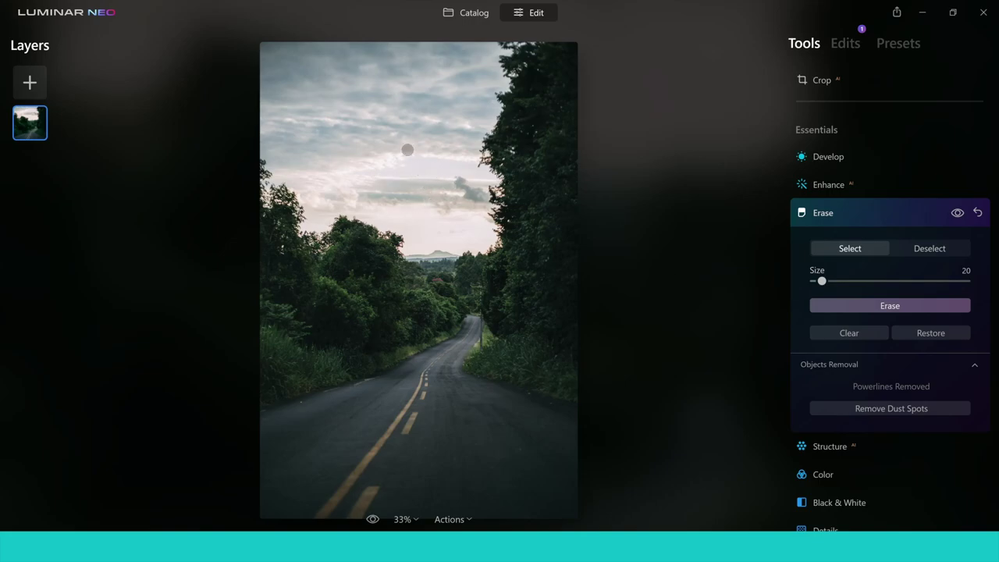
left_click_drag(400, 130, 407, 141)
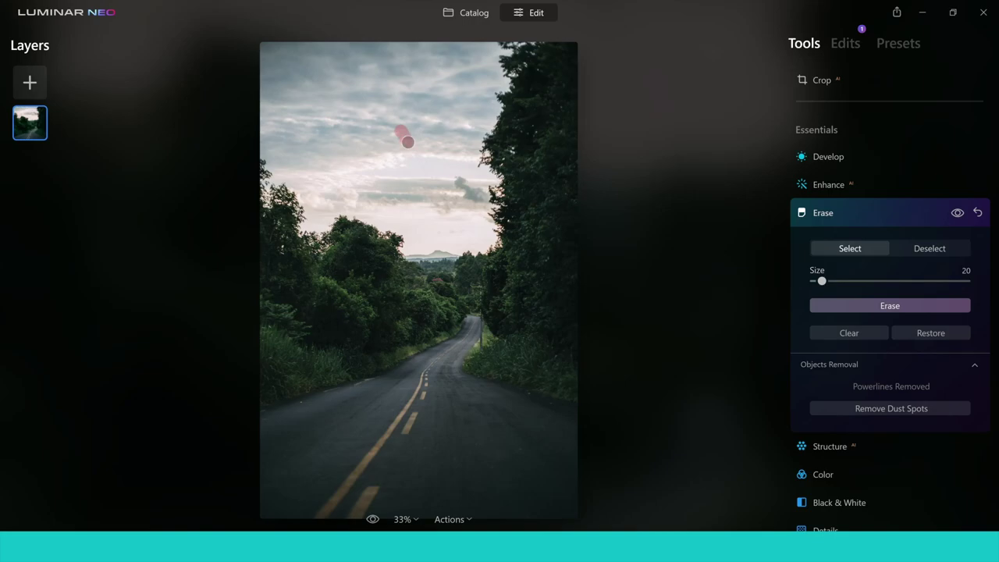
left_click(820, 333)
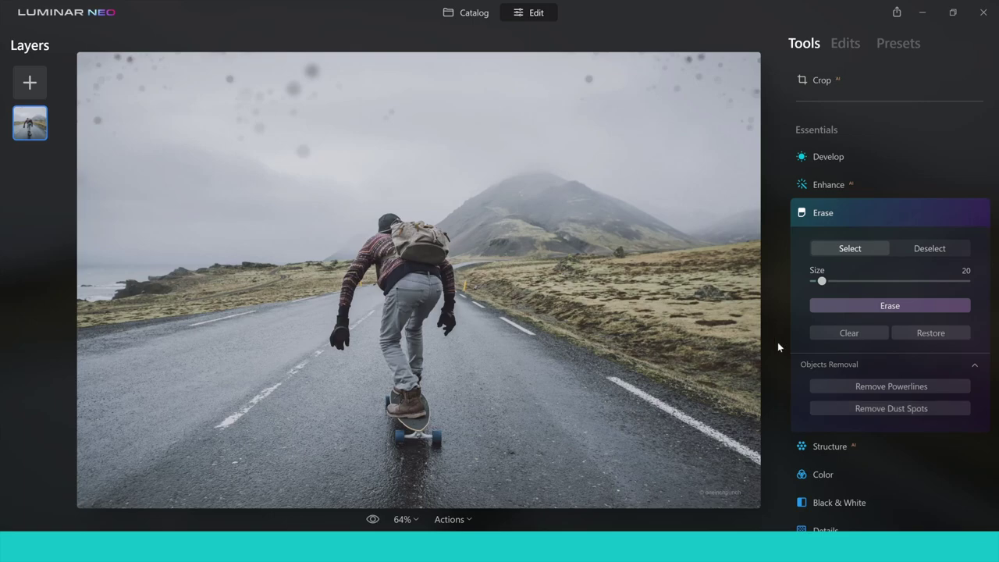
- Remove the dust spots from the skateboarder photo and erase the leftover spots in the sky with a size 33 brush
left_click(881, 409)
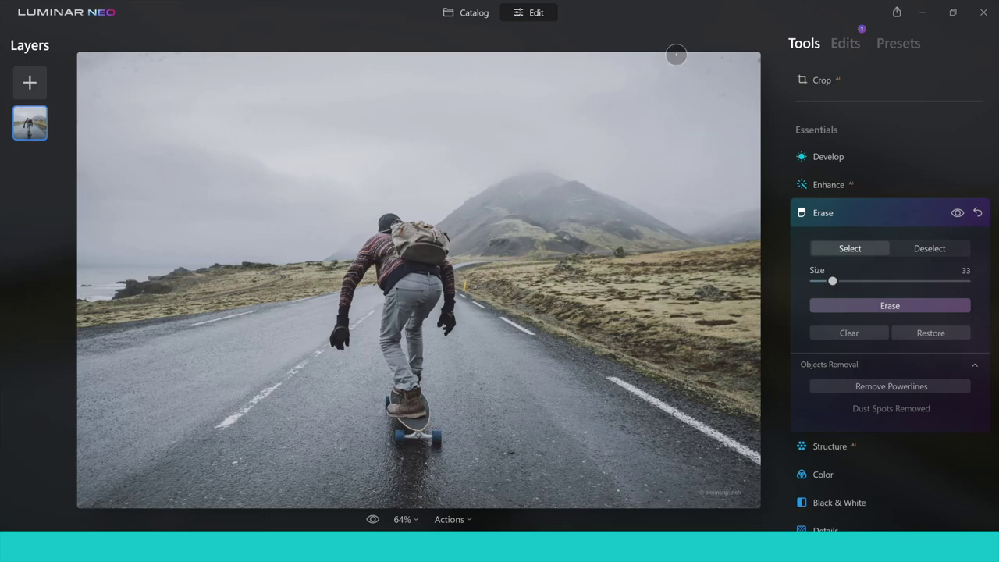
left_click_drag(655, 66, 676, 56)
left_click_drag(715, 92, 731, 92)
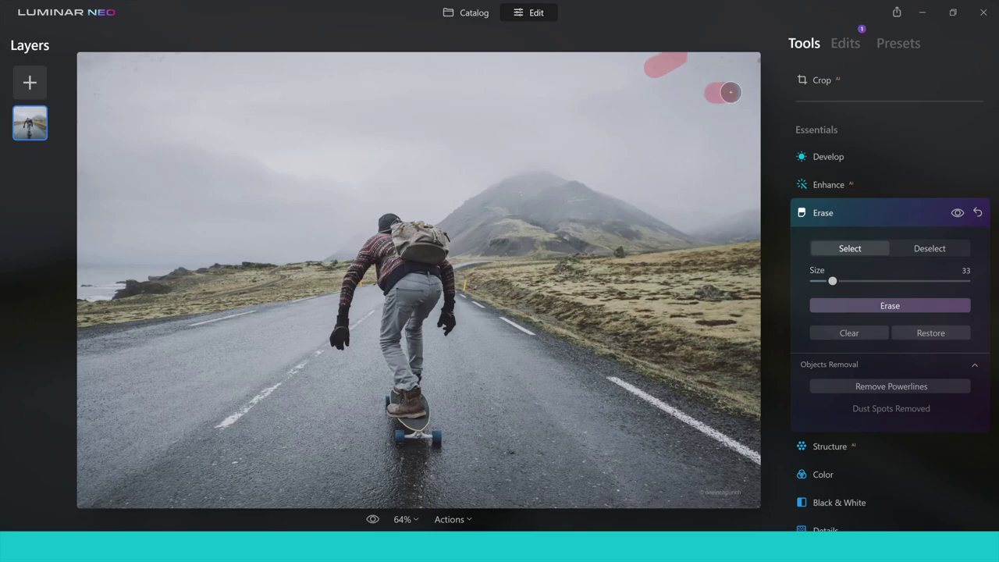
left_click(874, 304)
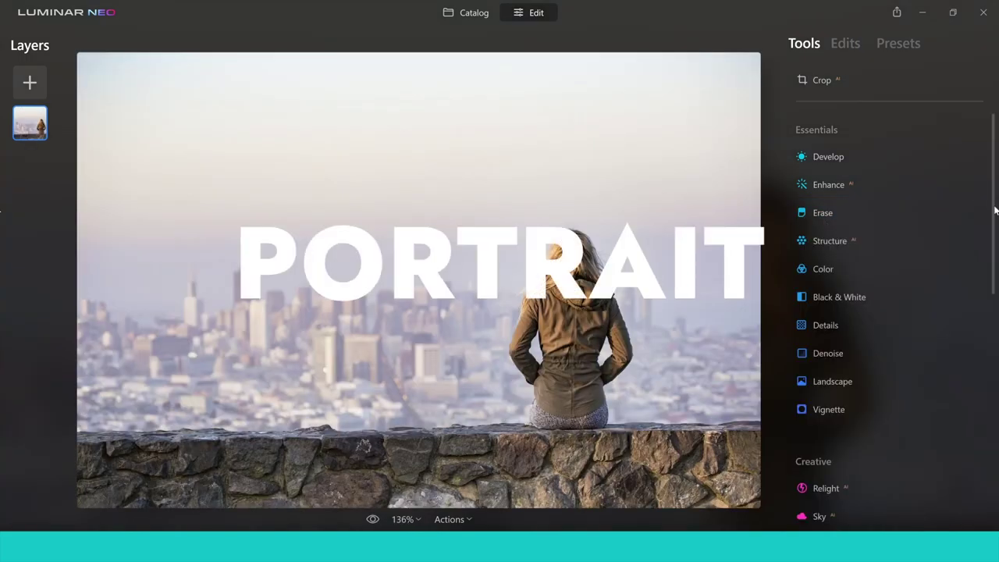
- Blur the background behind the woman with the bicycle using Portrait Bokeh at Amount 69, and brush around her outline
scroll(996, 211, "down", 5)
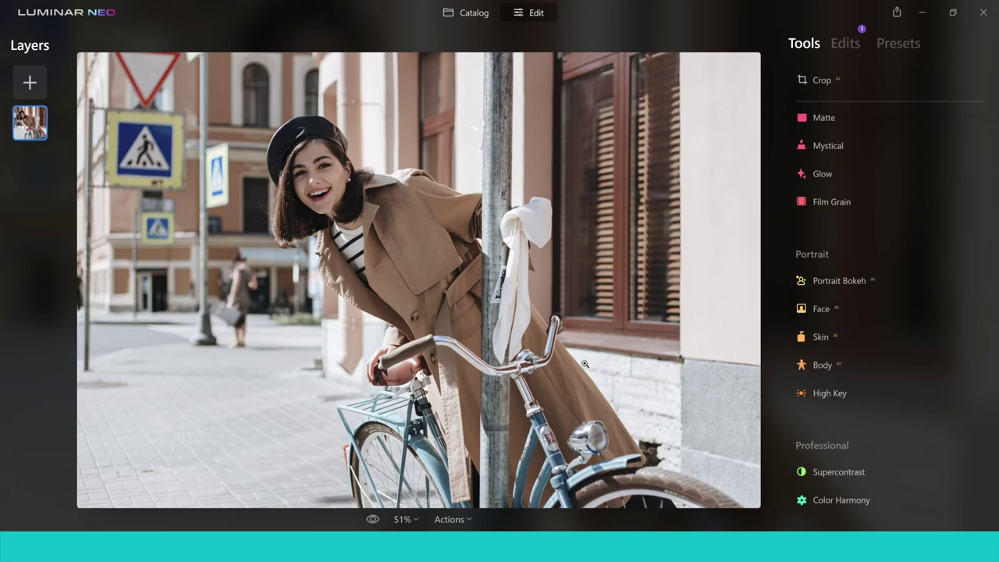
left_click(848, 279)
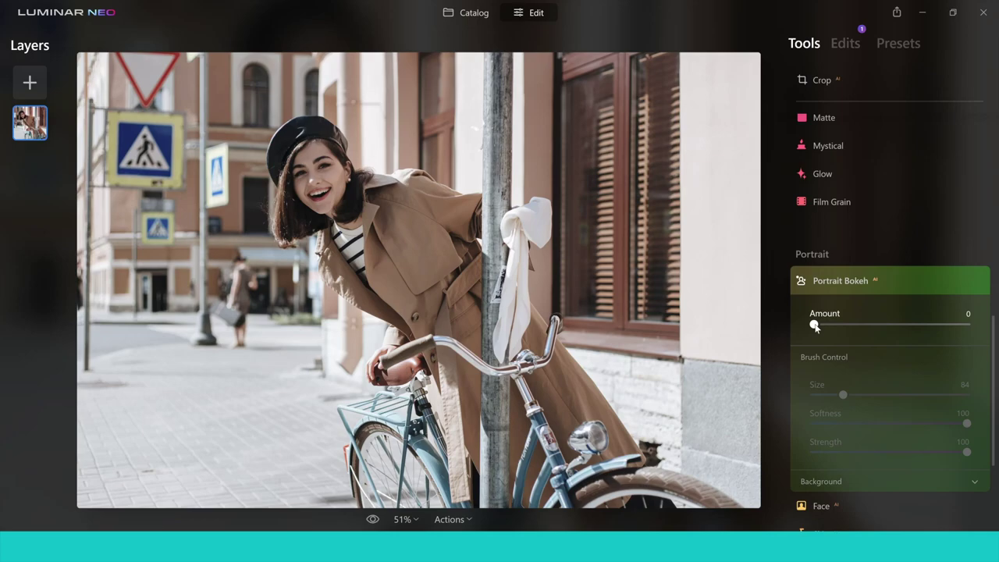
left_click_drag(815, 326, 908, 338)
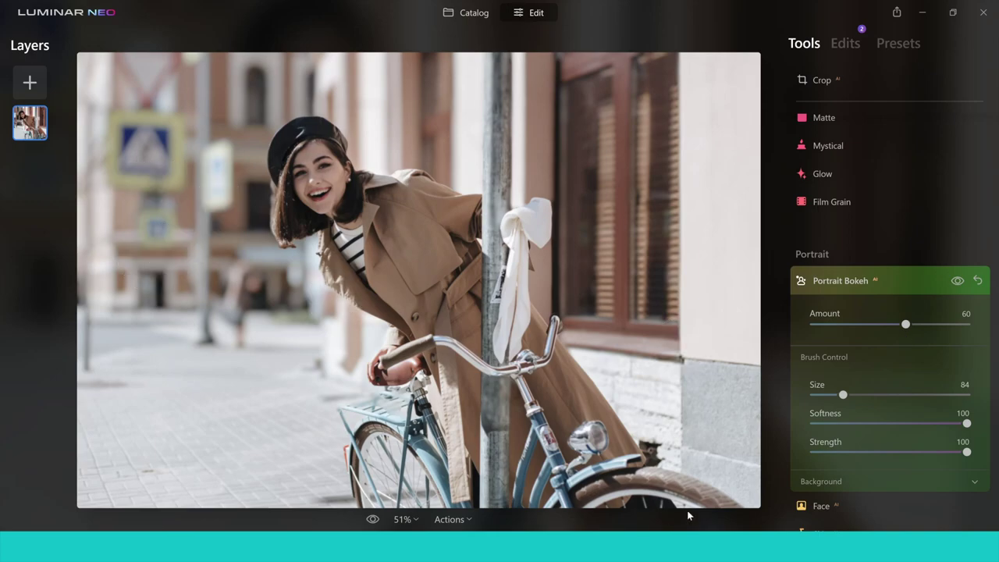
left_click(411, 255)
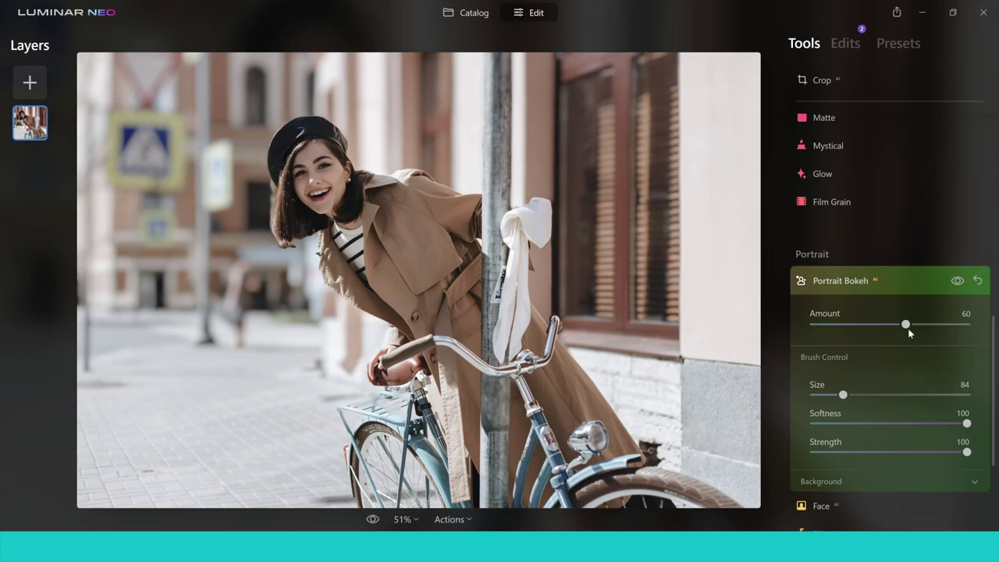
left_click_drag(908, 328, 921, 331)
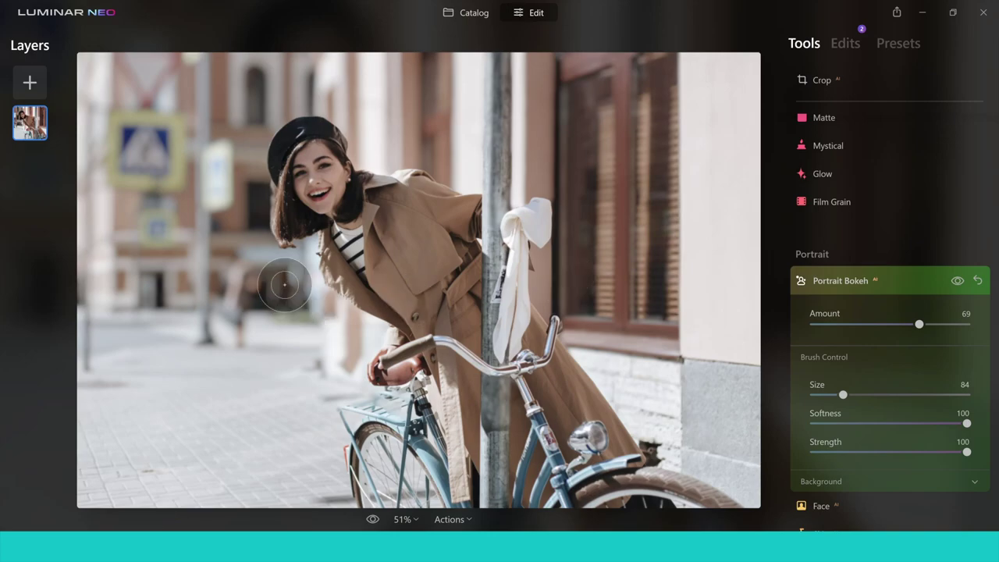
left_click_drag(283, 286, 382, 159)
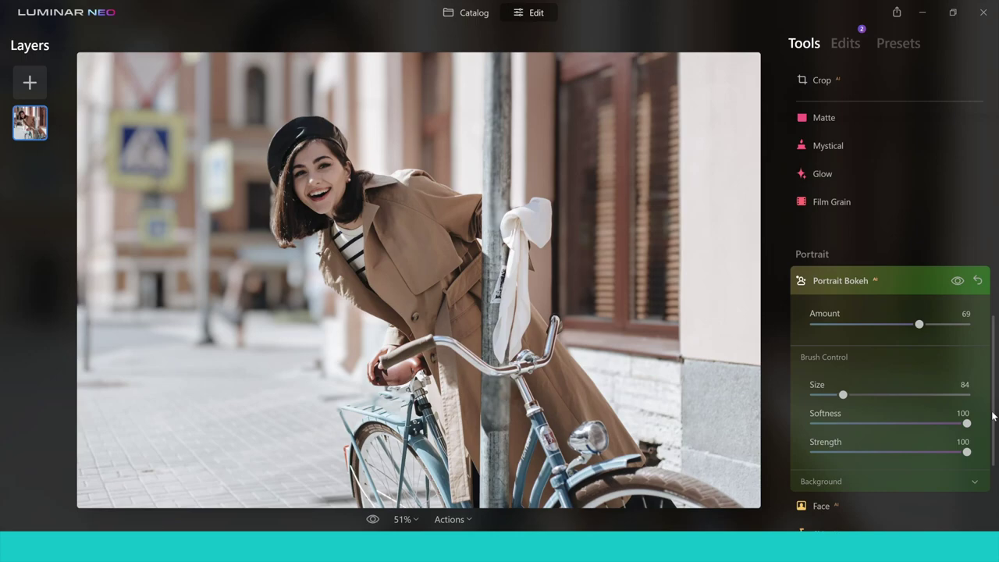
- Try a Depth Correction of 44 for the bokeh background and set it to -71
scroll(993, 416, "down", 1)
left_click(967, 434)
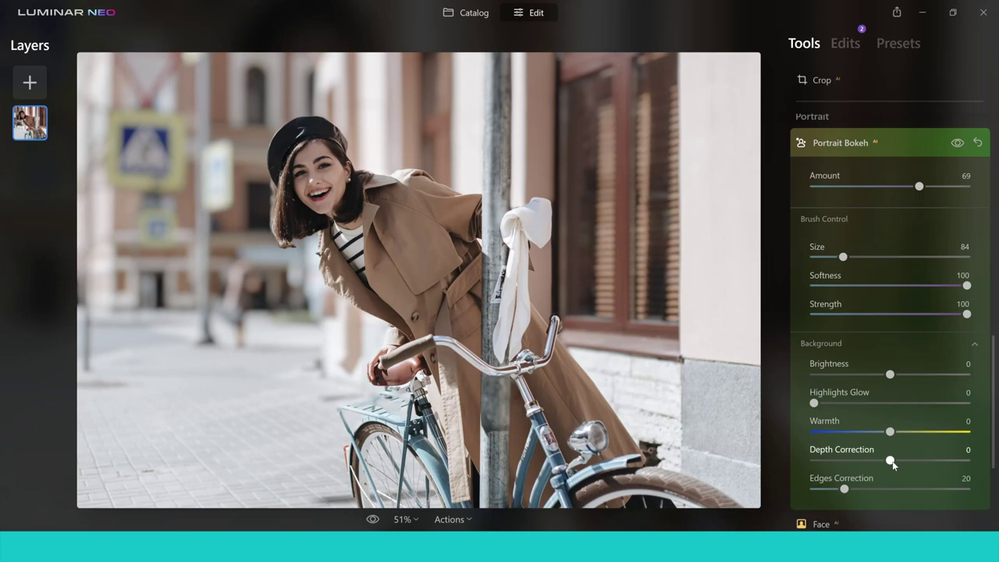
left_click_drag(893, 464, 927, 467)
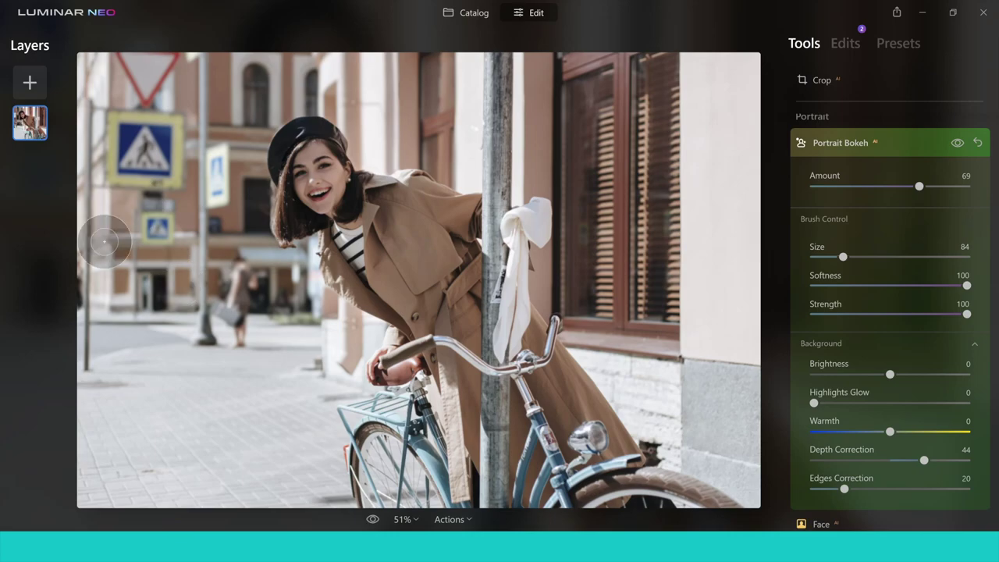
left_click_drag(141, 231, 223, 273)
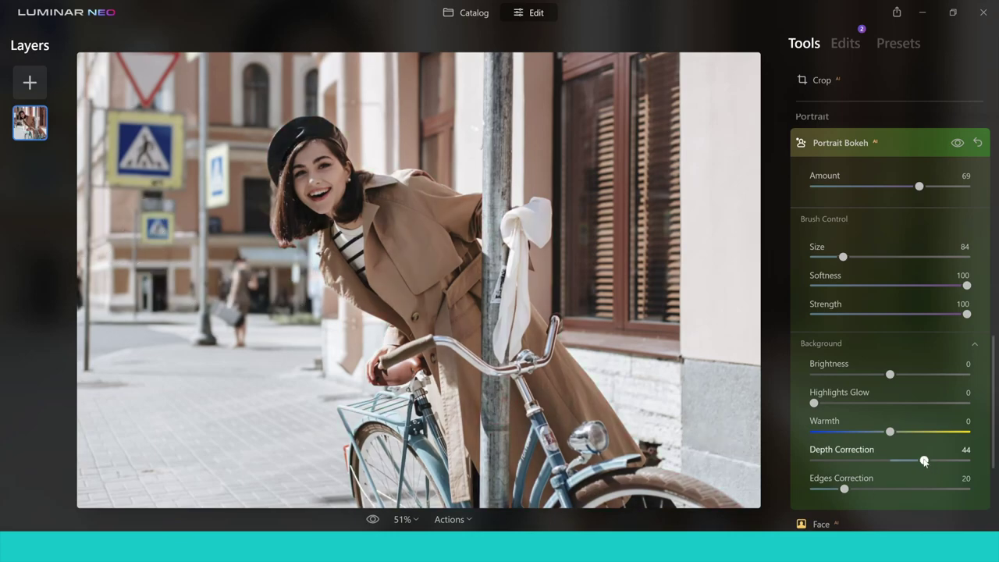
left_click_drag(916, 462, 835, 469)
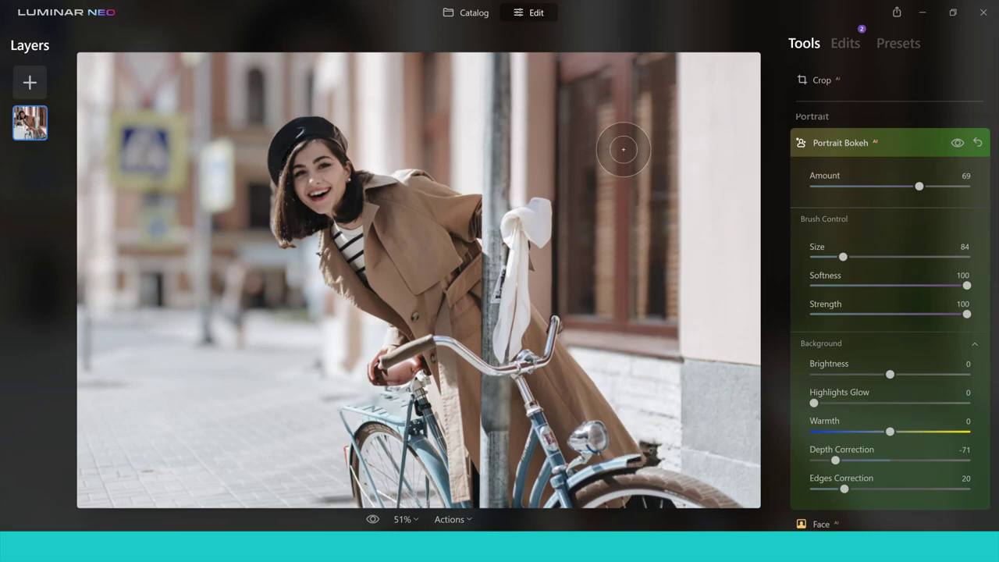
mouse_move(624, 148)
left_mouse_down()
mouse_move(600, 192)
mouse_move(539, 171)
left_mouse_up()
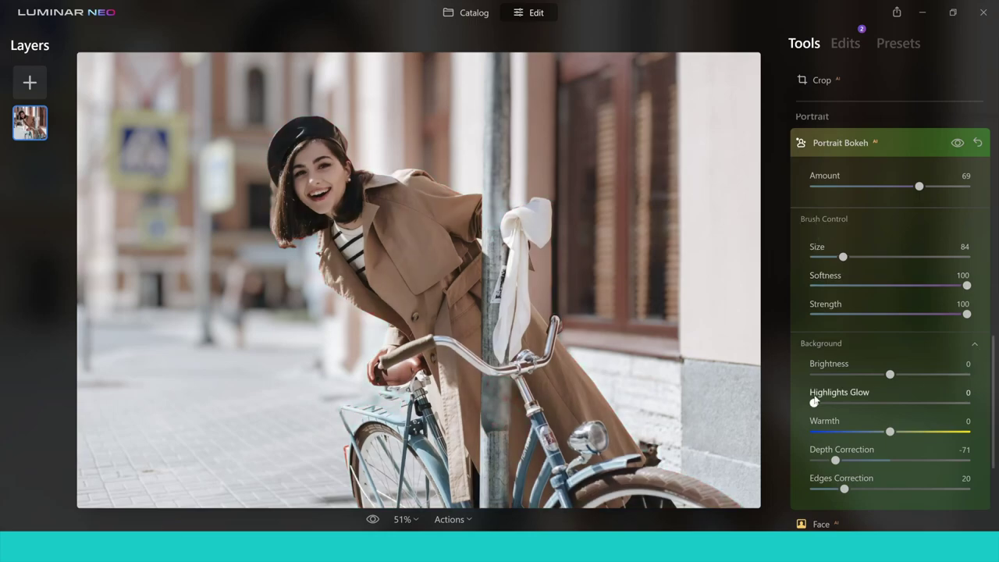
- Set the bokeh background's Brightness to 25, Highlights Glow to 28, Warmth to -42 and Edges Correction to 35, and close Portrait Bokeh
left_click_drag(890, 375, 909, 375)
left_click_drag(830, 403, 856, 404)
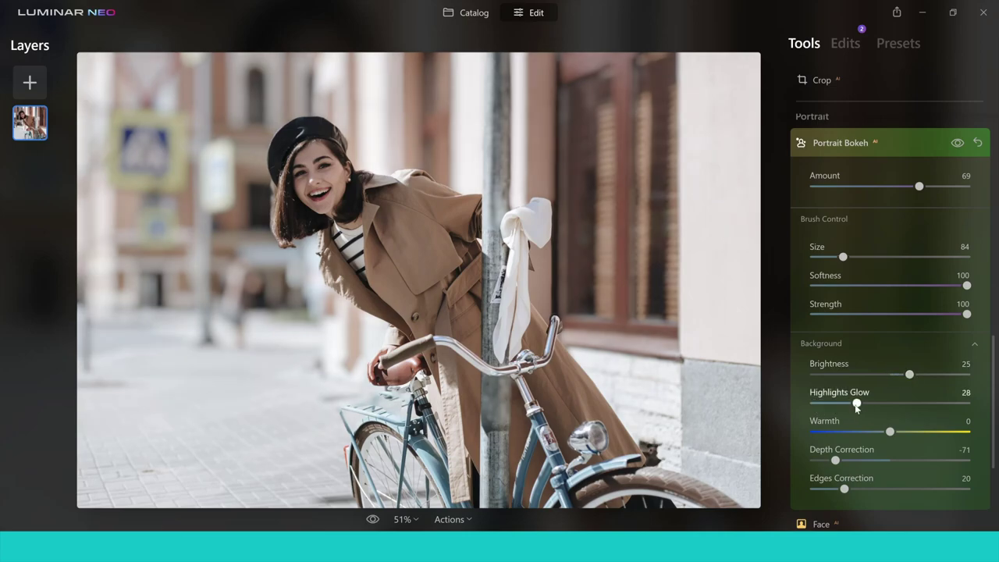
left_click_drag(890, 433, 914, 438)
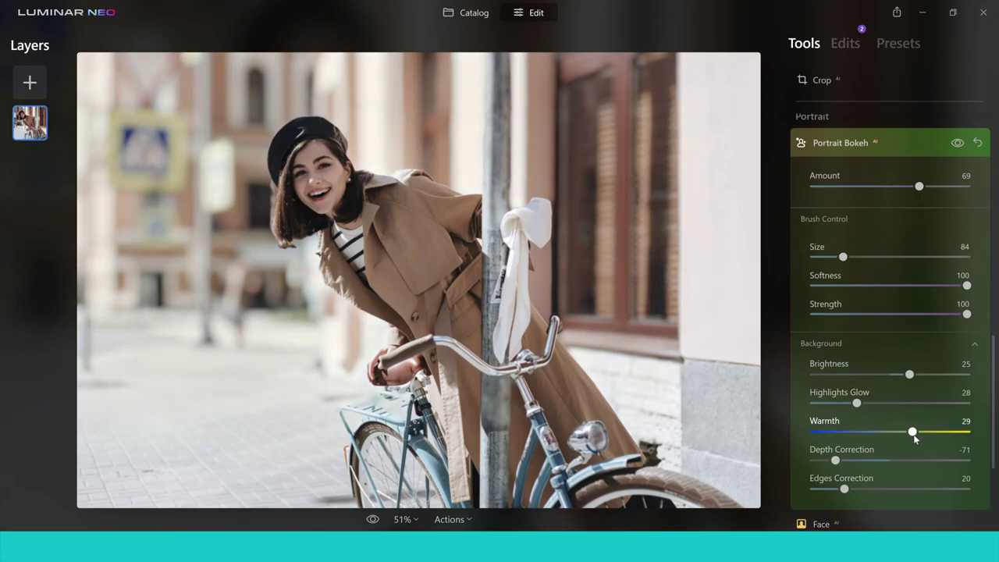
left_click(857, 432)
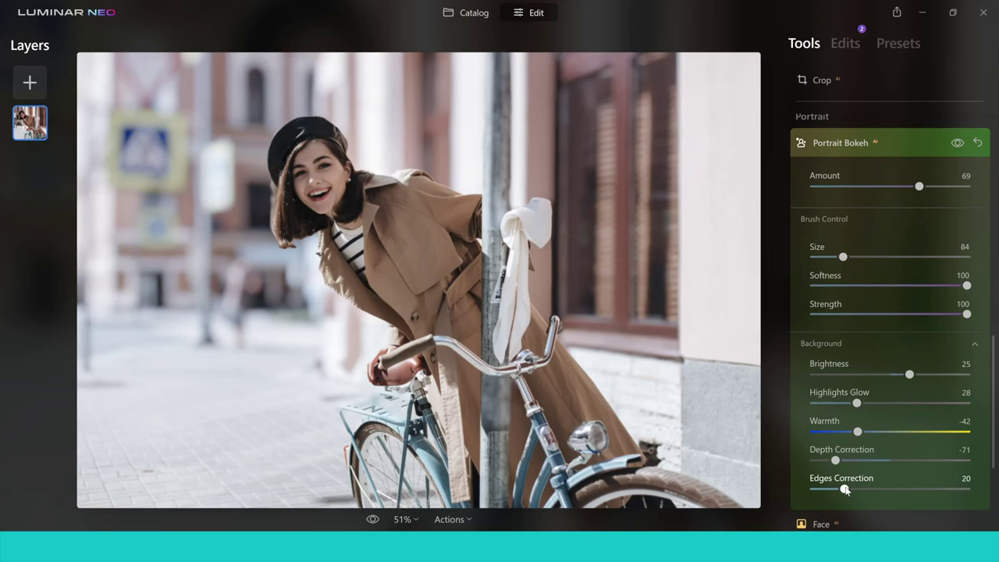
left_click_drag(856, 491, 870, 492)
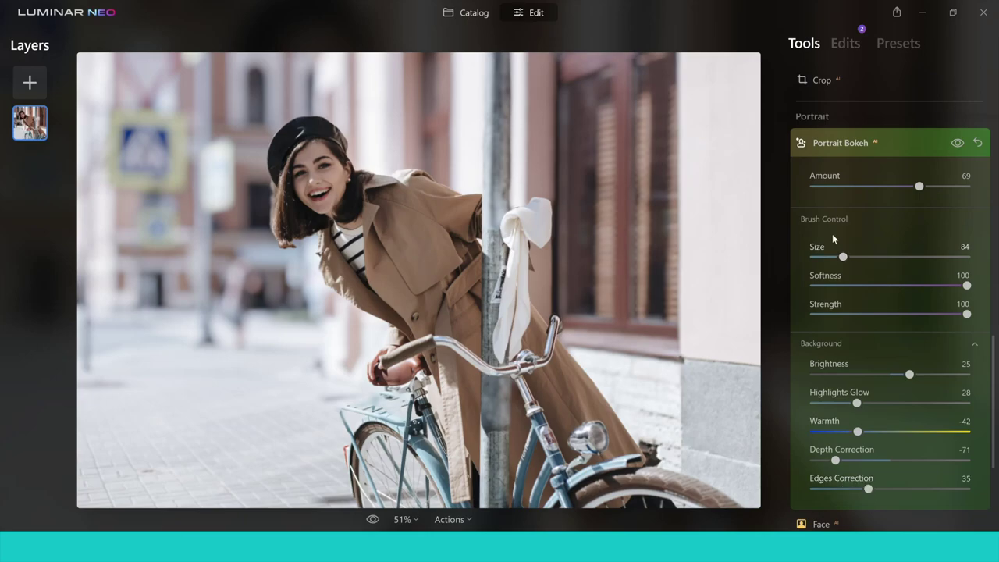
left_click(835, 143)
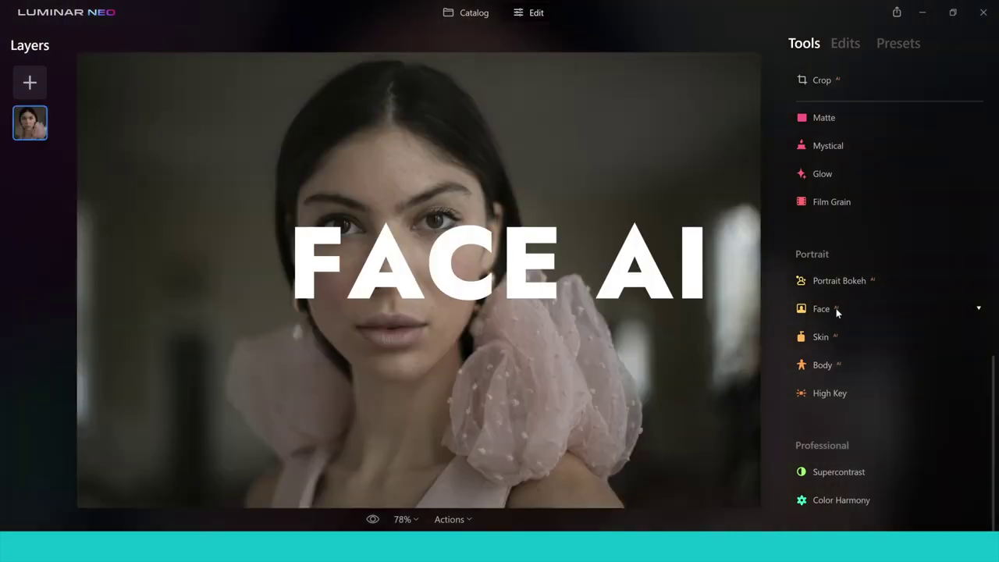
- Set Face Light to 27 on the woman's portrait with Face AI, try a Slim Face of 28 and reset Slim Face to 0
left_click(836, 308)
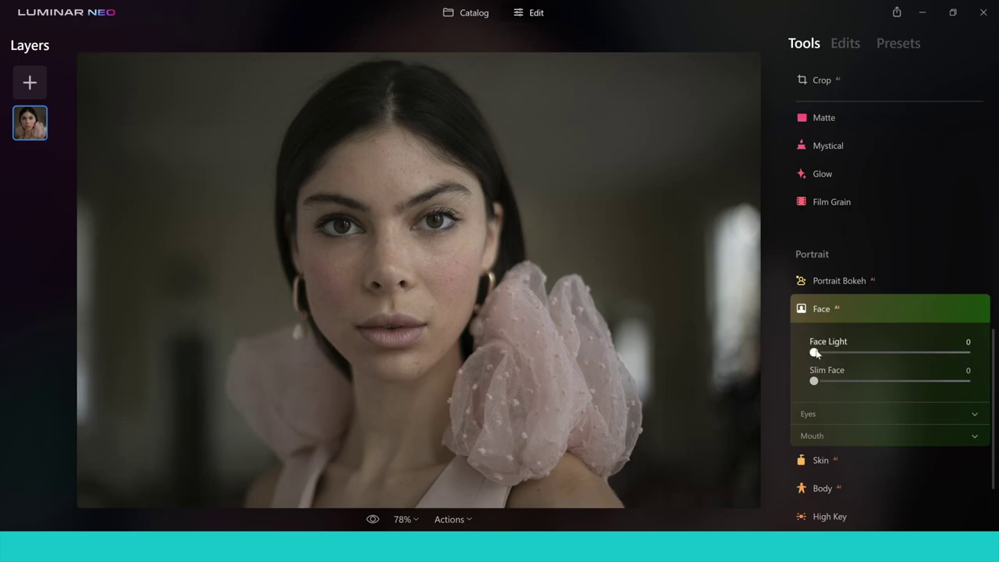
left_click_drag(815, 353, 857, 354)
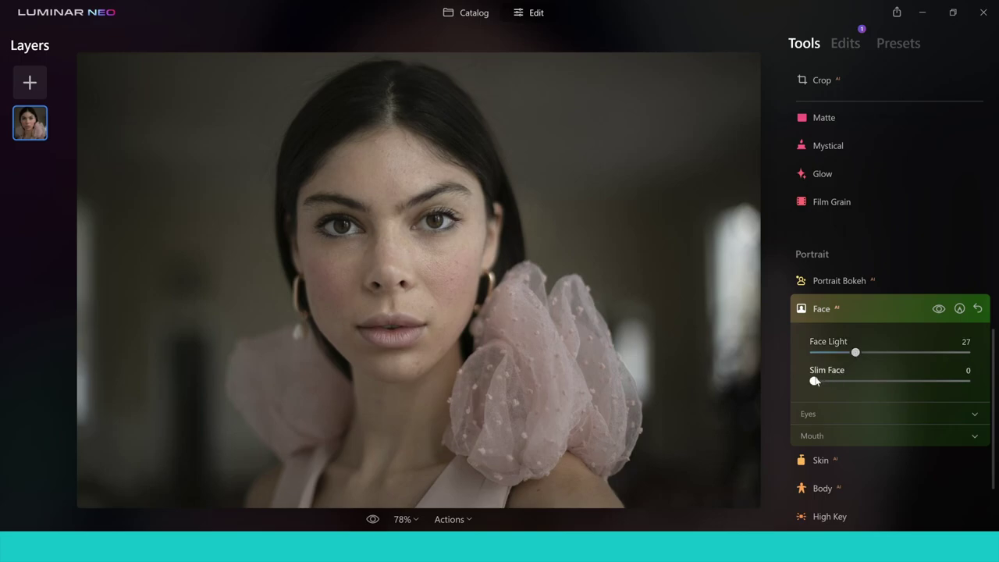
left_click_drag(814, 380, 858, 382)
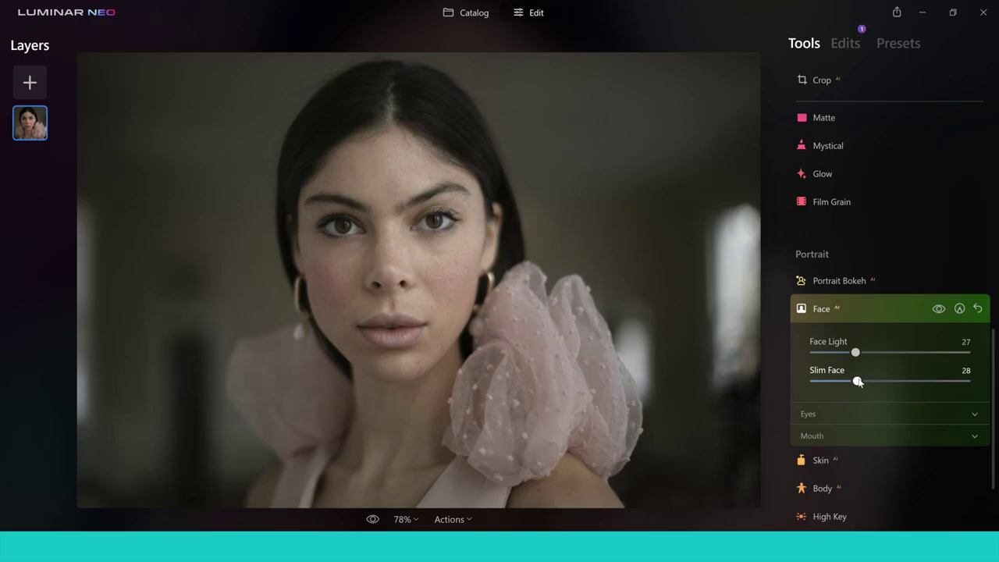
double_click(858, 381)
- Enhance the woman's eyes with Iris Flare 37, Eye Enhancer 65, Dark Circles Removal 66 and Improve Eyebrows 42
left_click(973, 415)
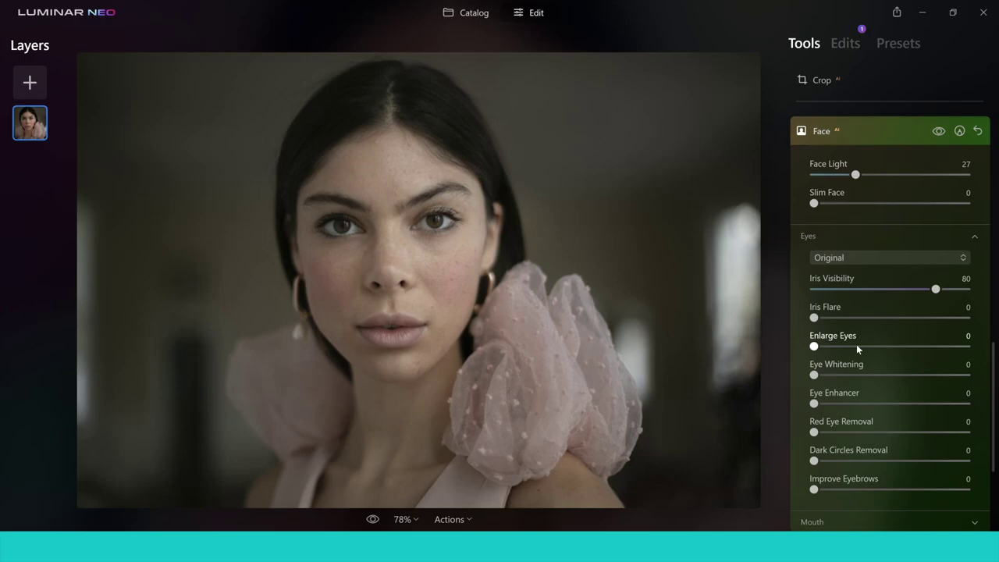
left_click_drag(816, 318, 875, 324)
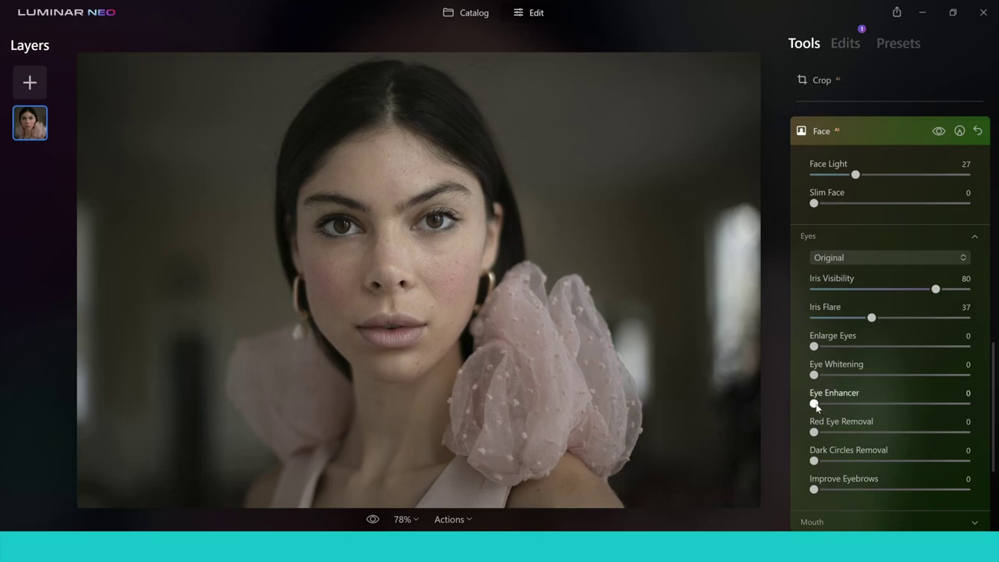
left_click_drag(817, 405, 918, 407)
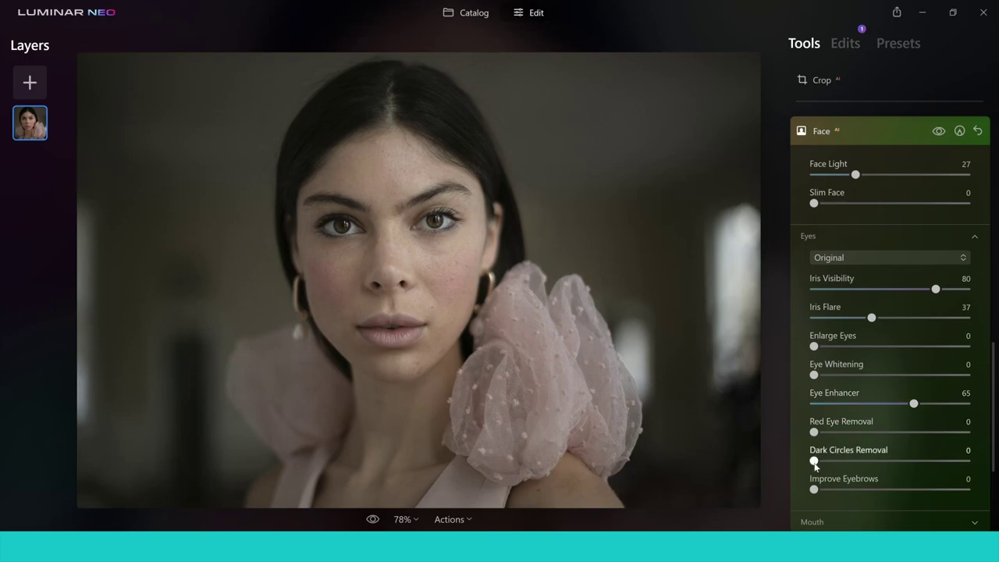
left_click_drag(815, 463, 917, 462)
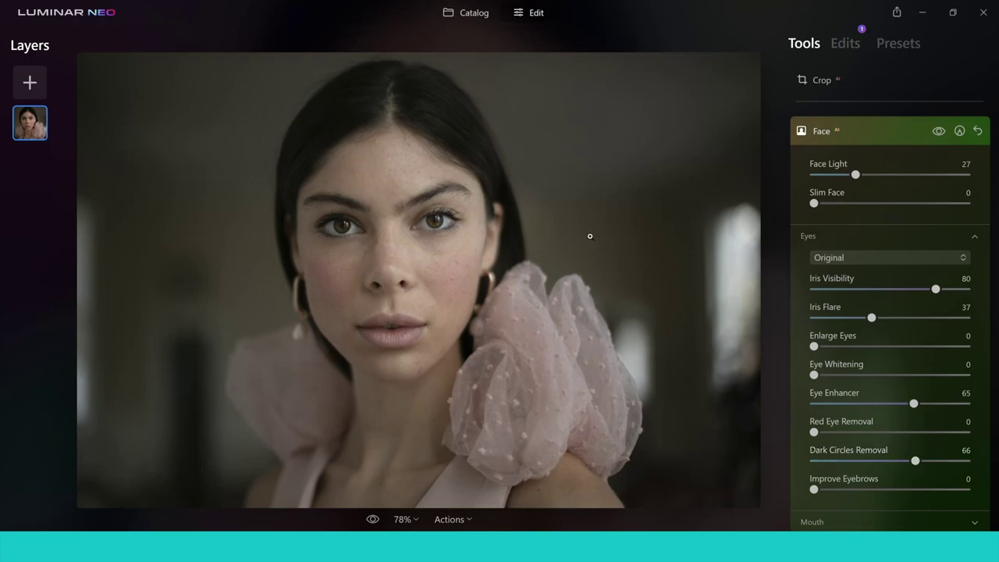
left_click_drag(814, 491, 888, 489)
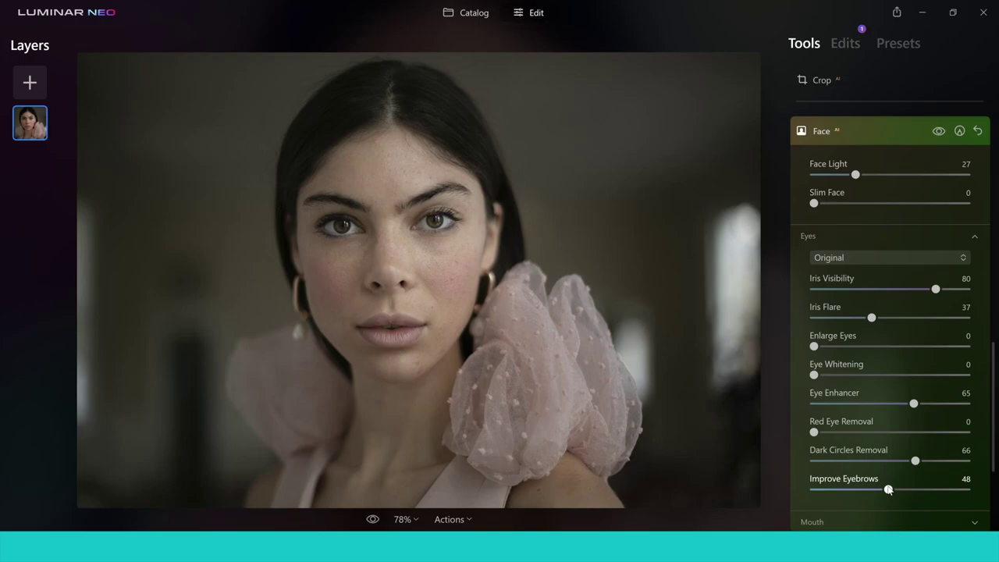
left_click_drag(889, 489, 880, 490)
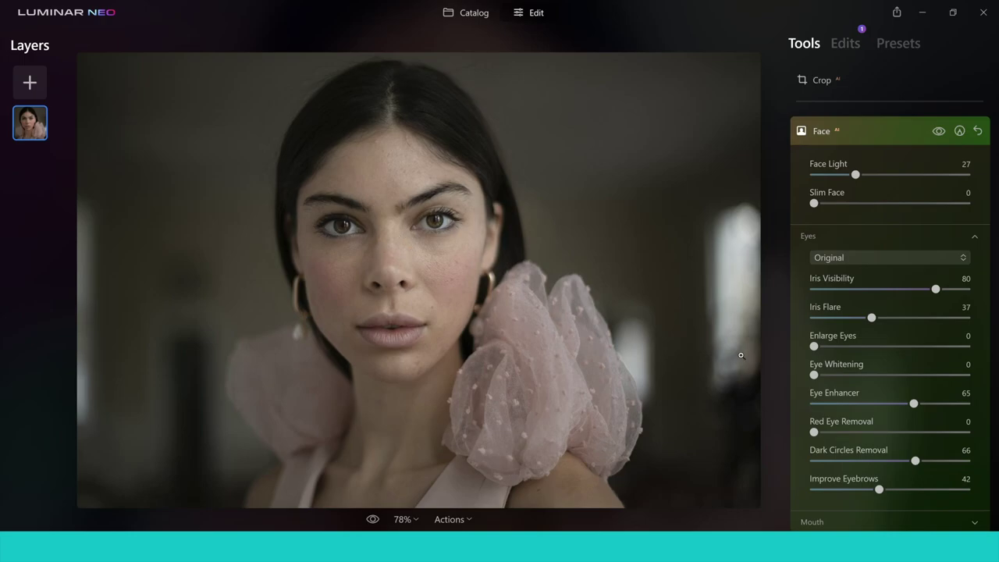
left_click(974, 236)
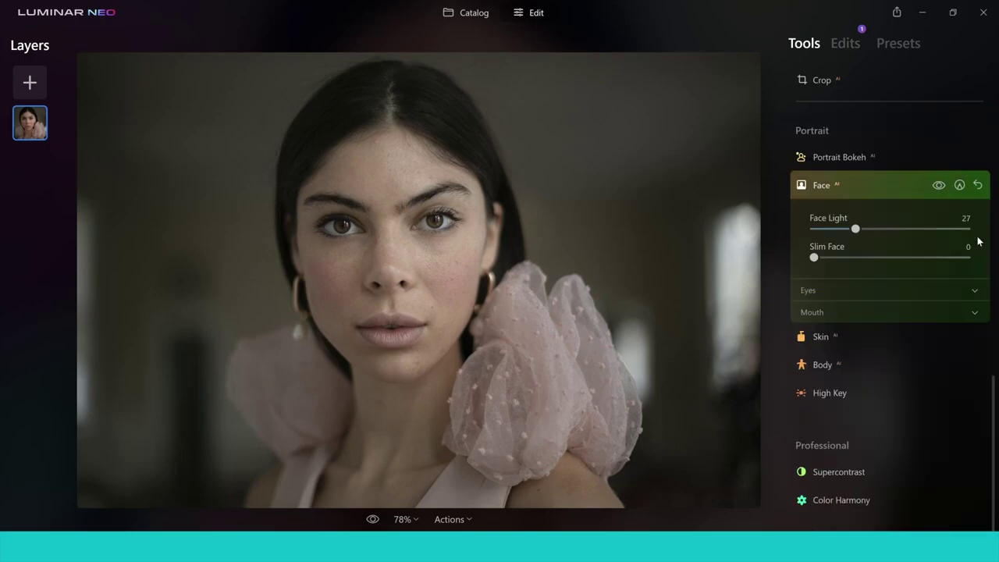
- Set the mouth's Lips Saturation to 21, Lips Redness to 39, Lips Darkening to 20 and Teeth Whitening to 59, and close Face AI
left_click(965, 313)
left_click_drag(814, 344, 846, 346)
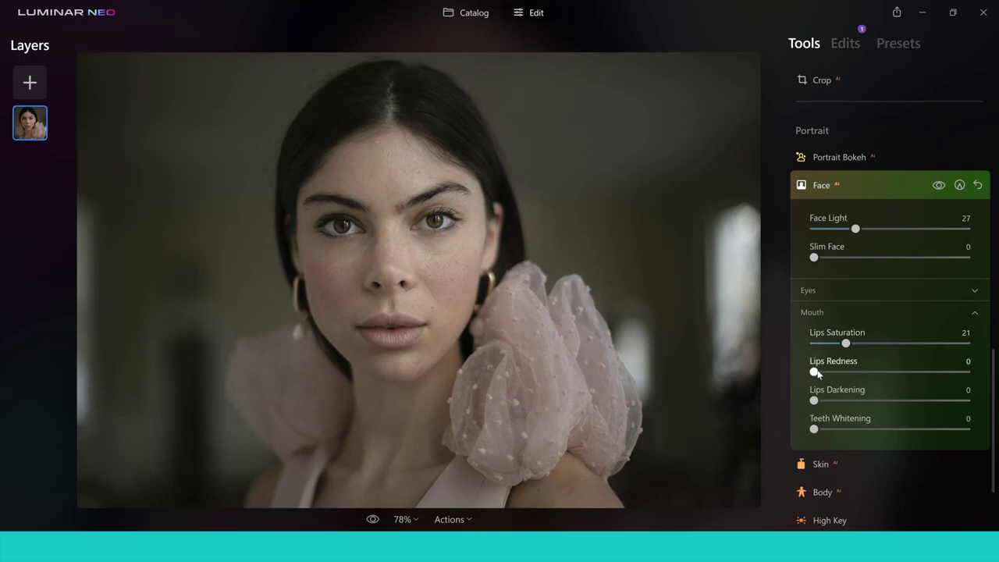
left_click_drag(816, 371, 877, 375)
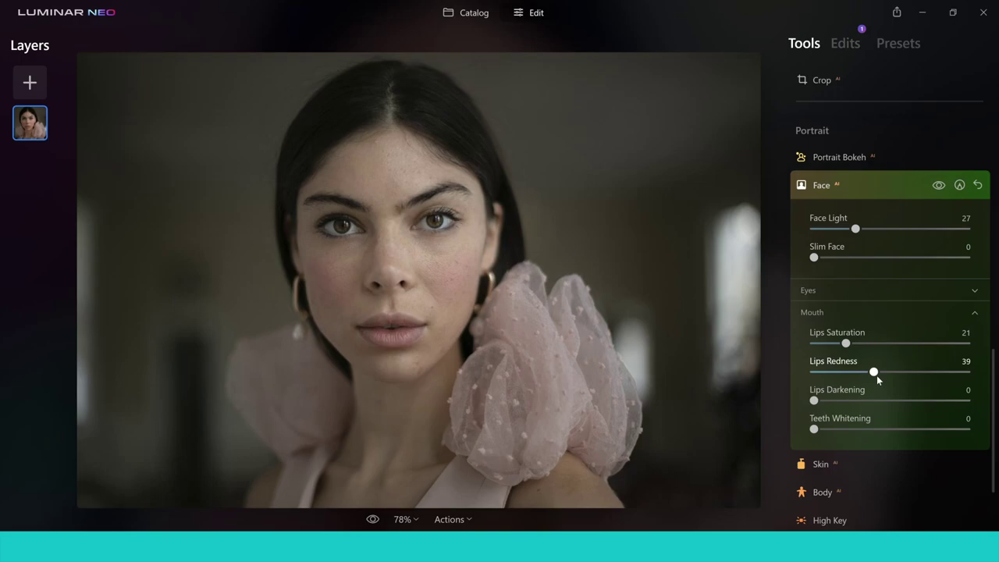
mouse_move(840, 405)
left_mouse_down()
mouse_move(855, 405)
mouse_move(846, 405)
left_mouse_up()
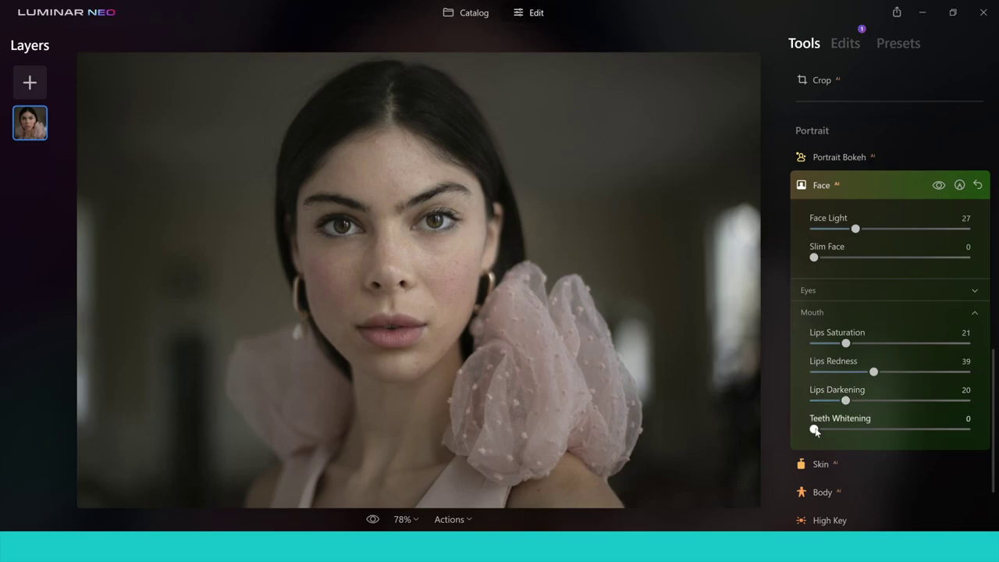
left_click_drag(816, 431, 906, 433)
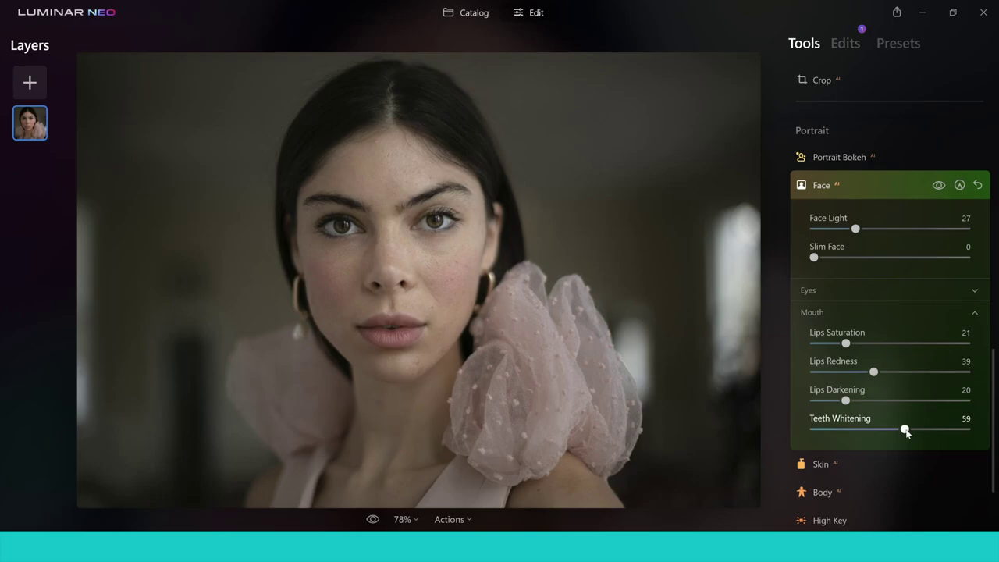
left_click(824, 189)
- Smooth the skin with Skin AI using Skin Defects Removal, Amount 35 and Shine Removal 73, trying Amount 100 along the way
left_click(840, 334)
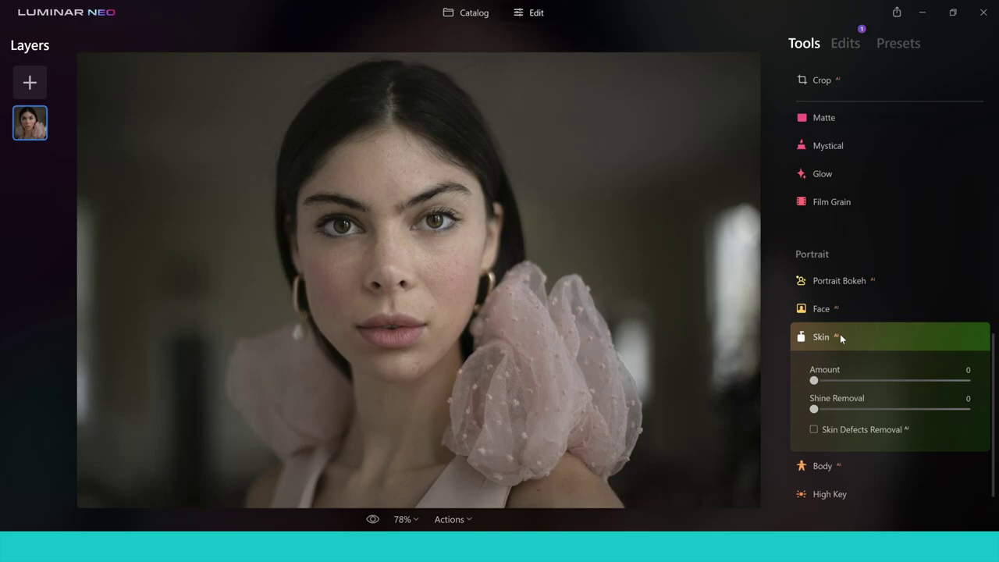
left_click(814, 429)
left_click_drag(824, 383, 875, 384)
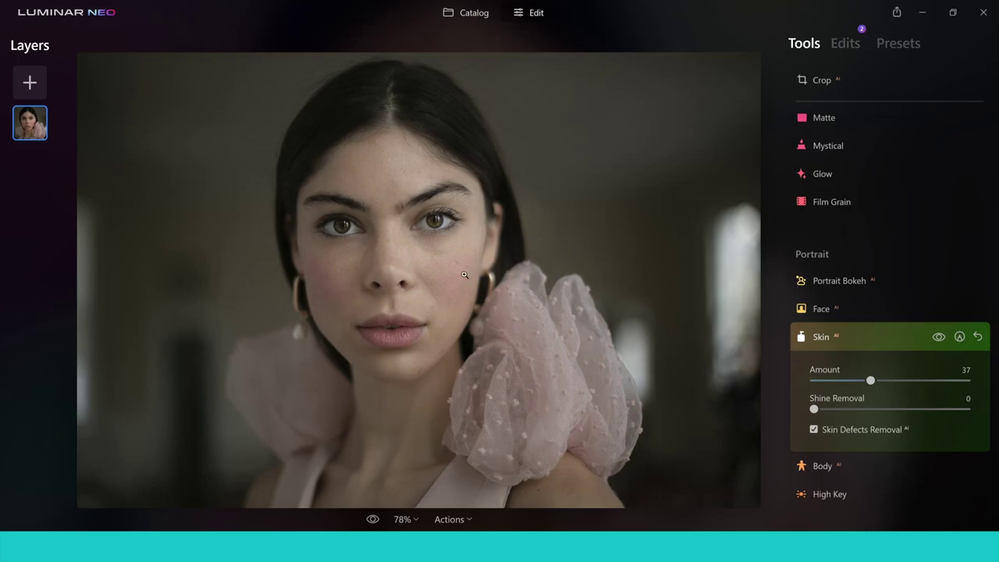
left_click_drag(872, 381, 977, 392)
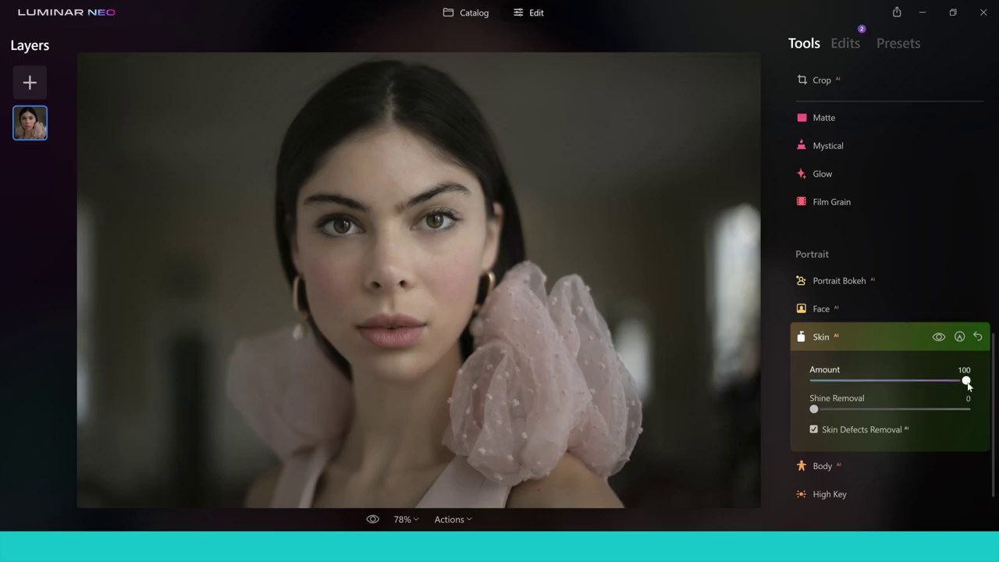
left_click_drag(893, 386, 870, 381)
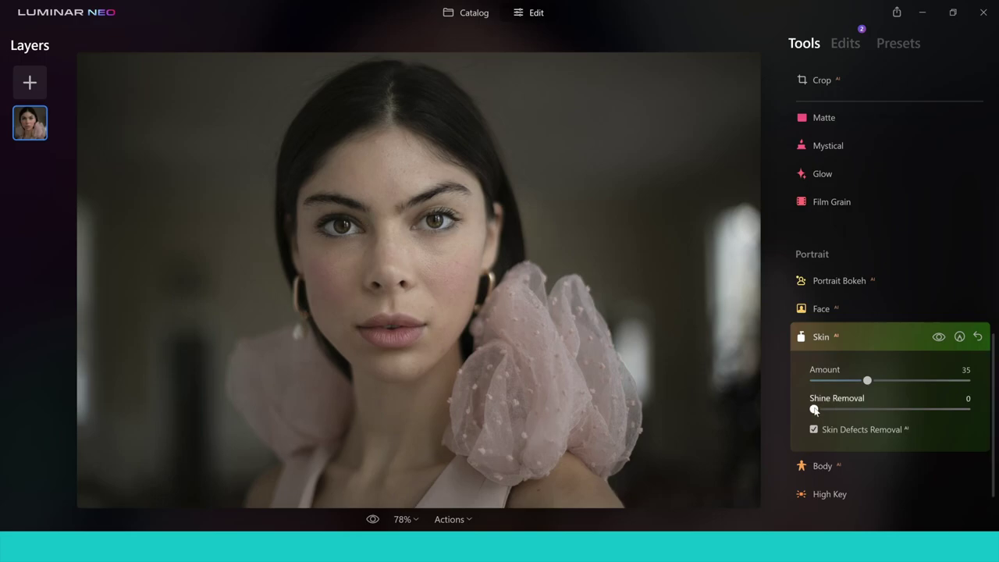
left_click_drag(814, 410, 890, 415)
left_click_drag(890, 415, 928, 411)
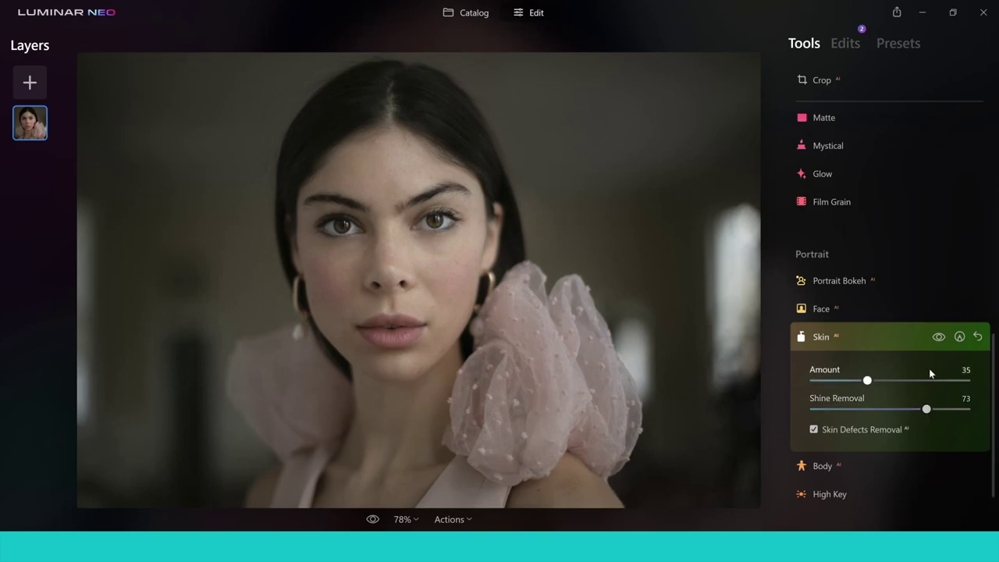
left_click(824, 338)
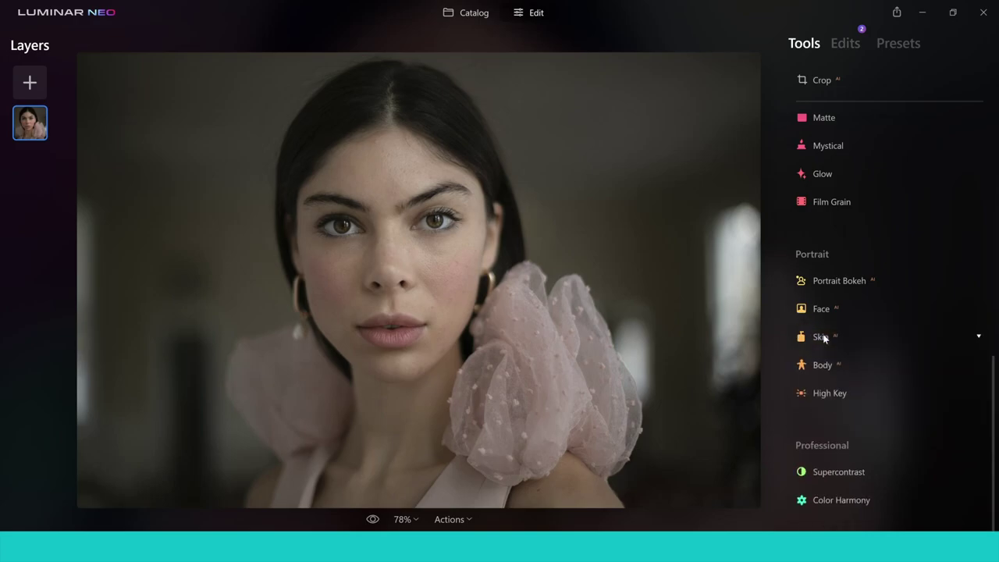
- Try High Key on the portrait with an Amount of 31
left_click(835, 394)
left_click_drag(814, 382, 862, 382)
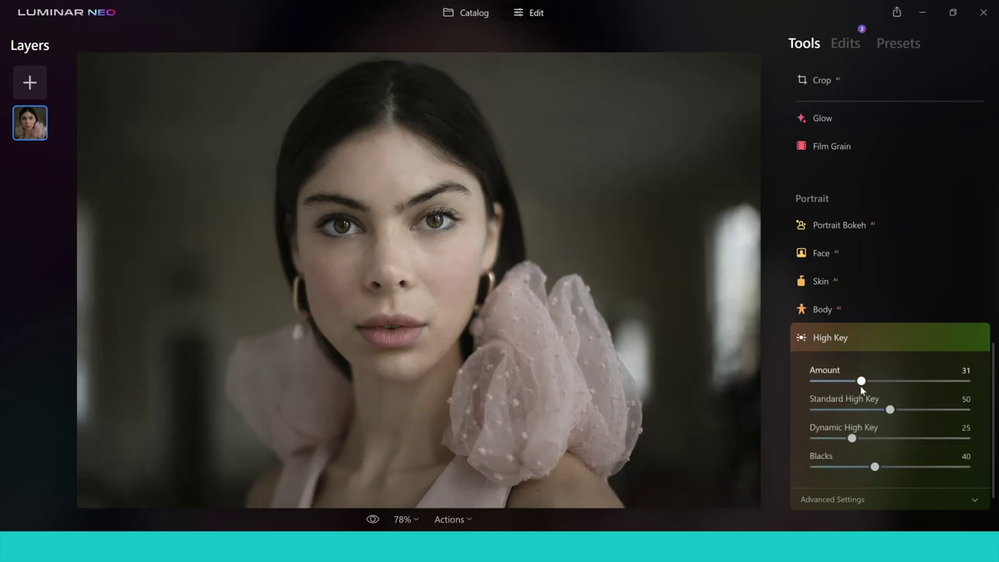
left_click(834, 339)
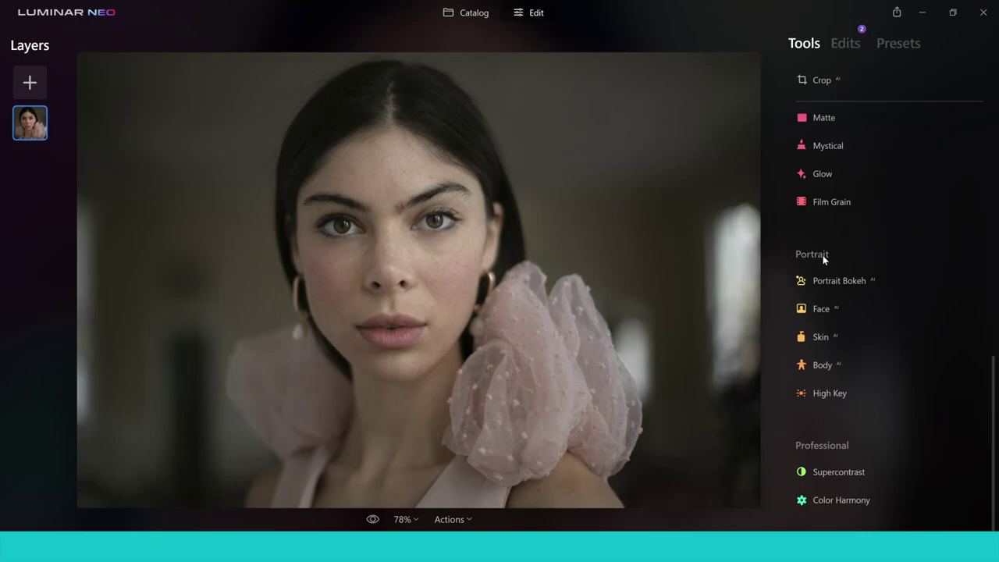
- Reopen the Skin adjustment among the portrait's applied edits, set its Amount to 6 and collapse it
left_click(850, 44)
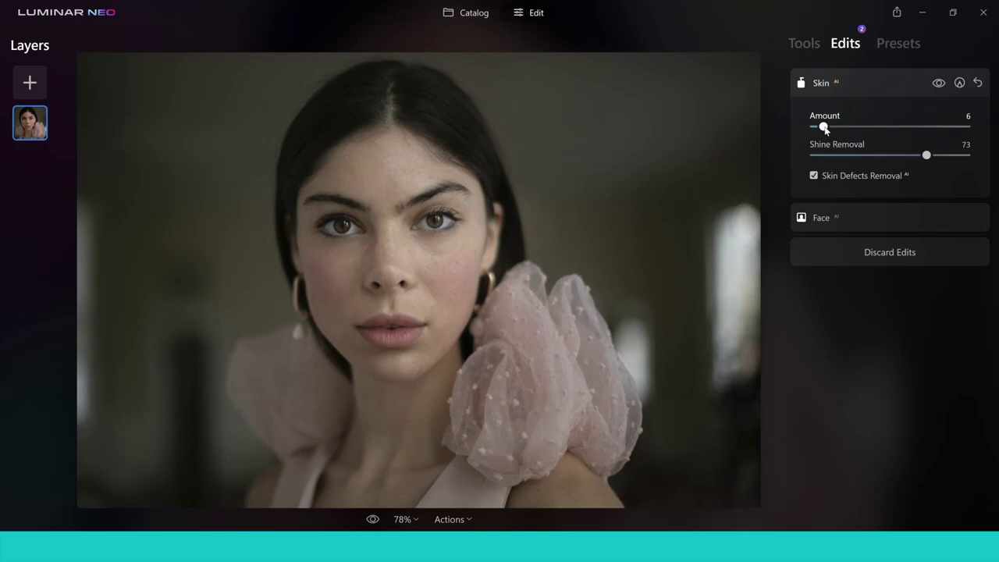
left_click(821, 81)
left_click(822, 81)
left_click(821, 82)
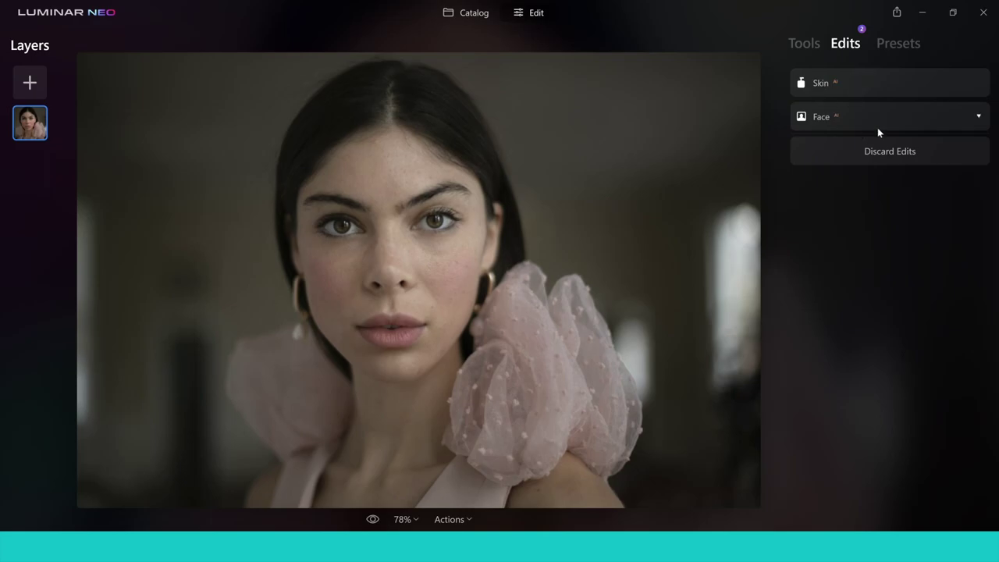
left_click(978, 86)
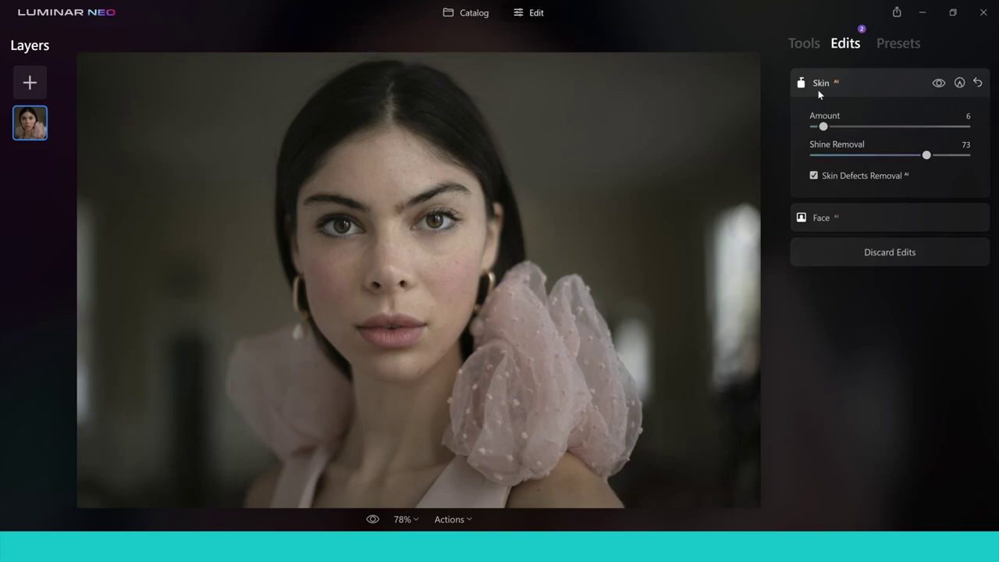
left_click(818, 91)
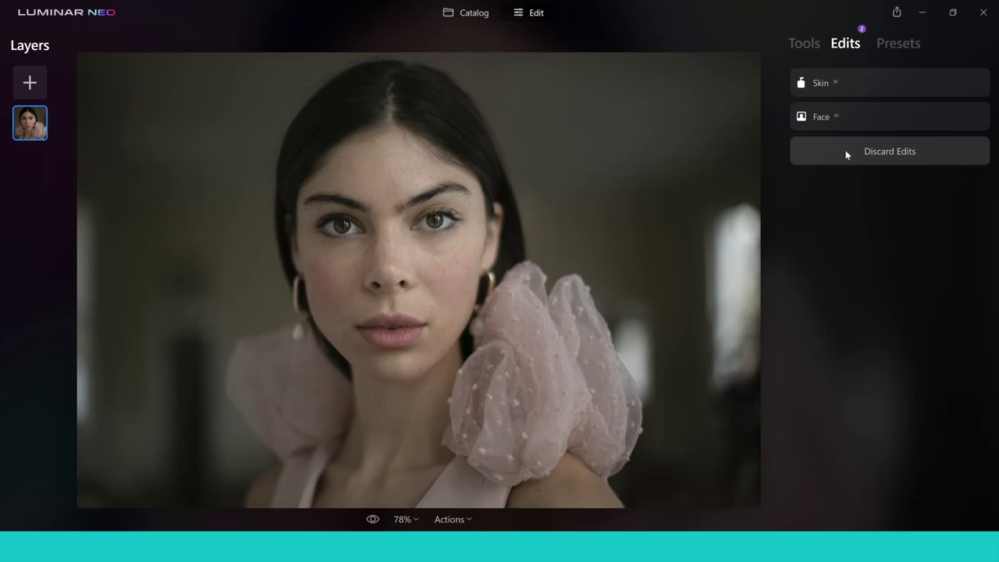
- Try discarding all of the portrait's edits, restore them and expand the Skin adjustment again
left_click(846, 152)
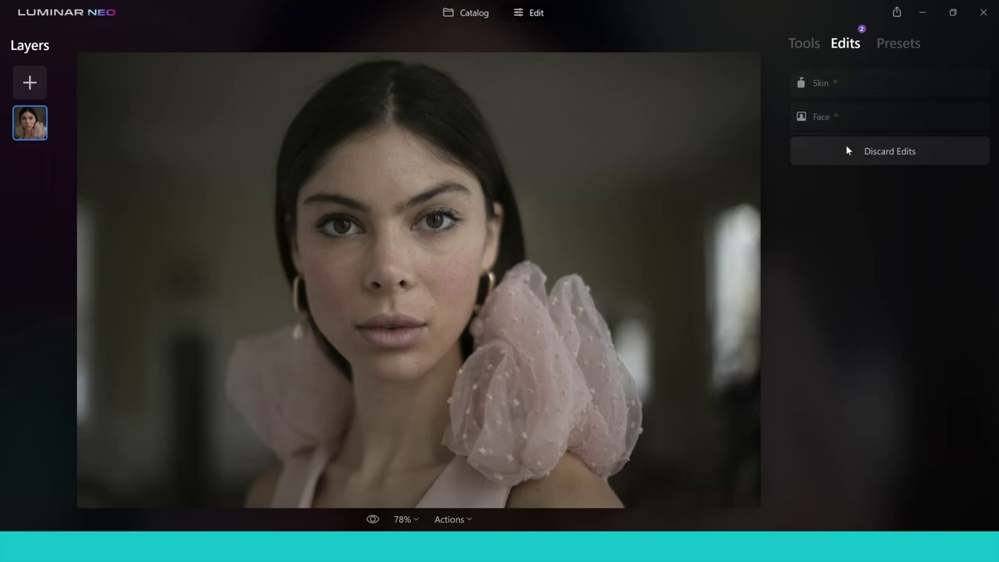
left_click(855, 81)
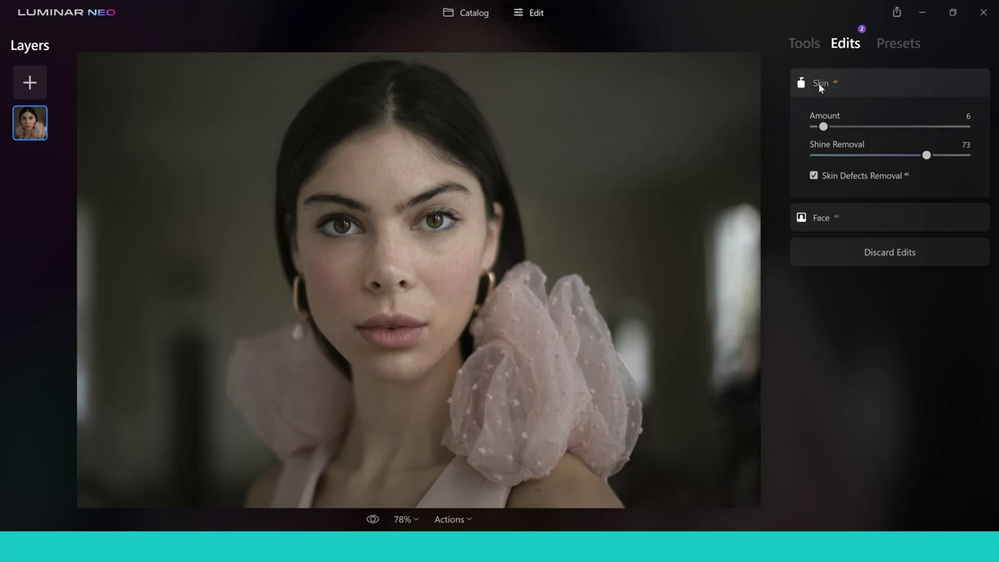
left_click(824, 84)
left_click(820, 86)
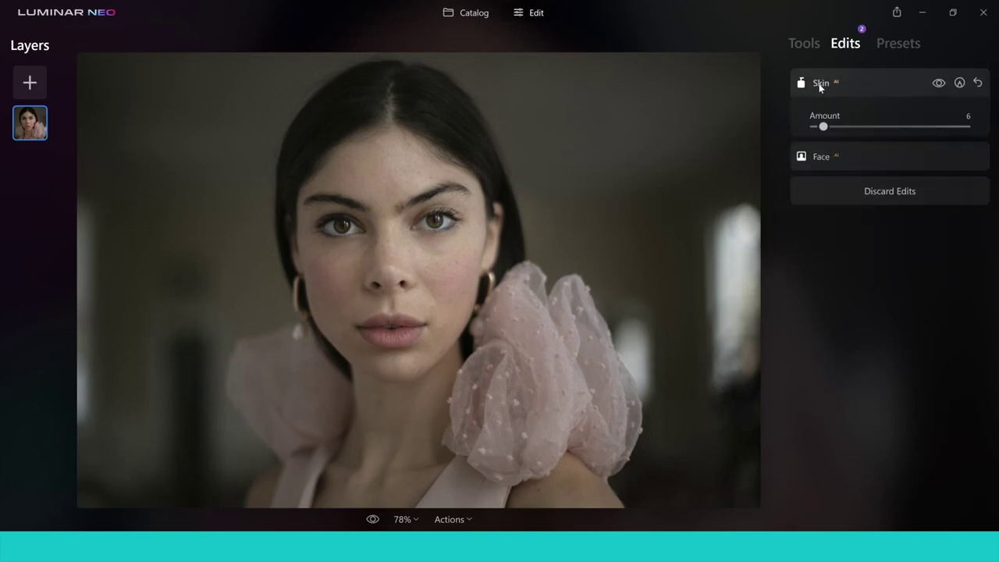
- Reset the Skin adjustment and delete it from the applied edits, and discard the remaining Face edit
left_click(978, 83)
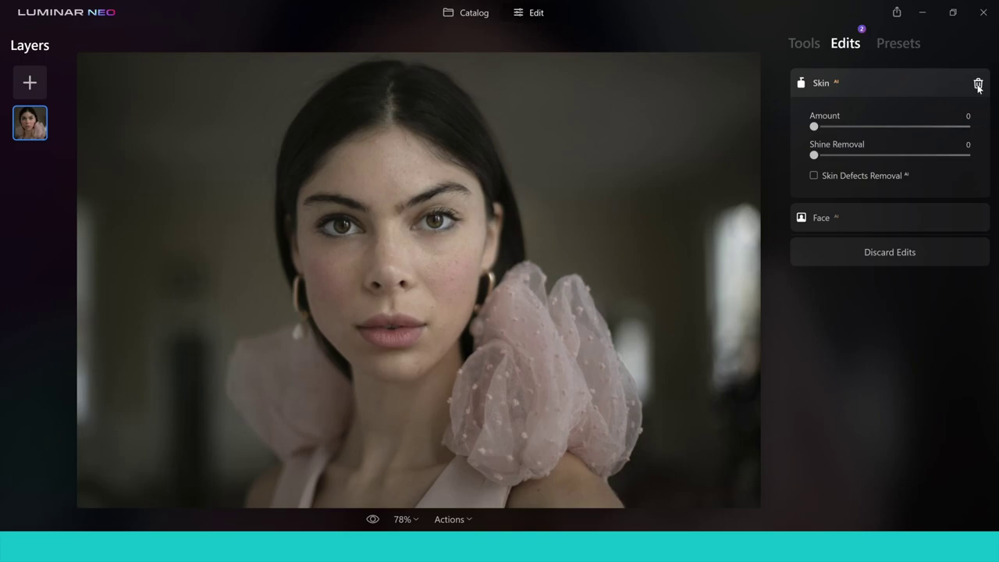
left_click(978, 84)
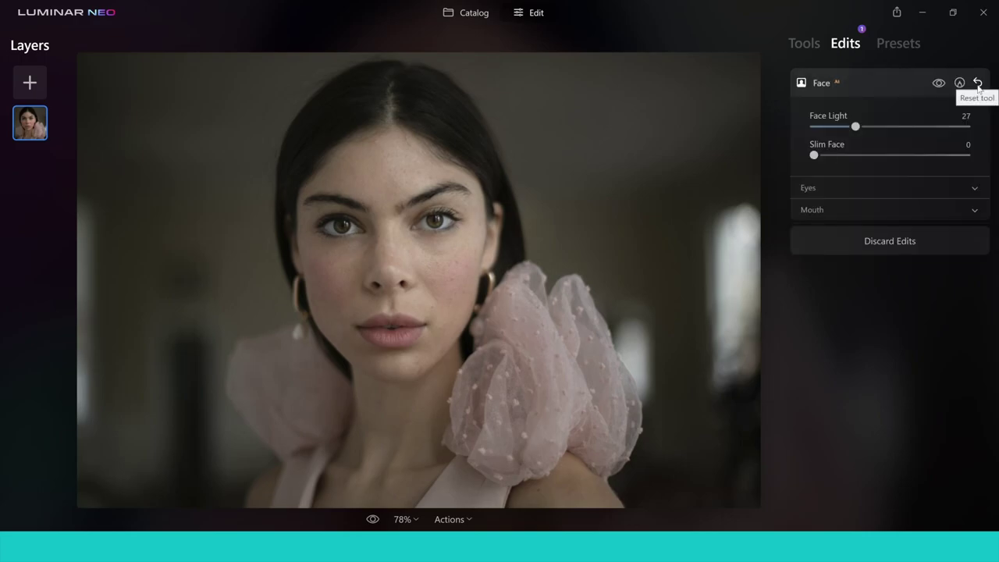
left_click(873, 246)
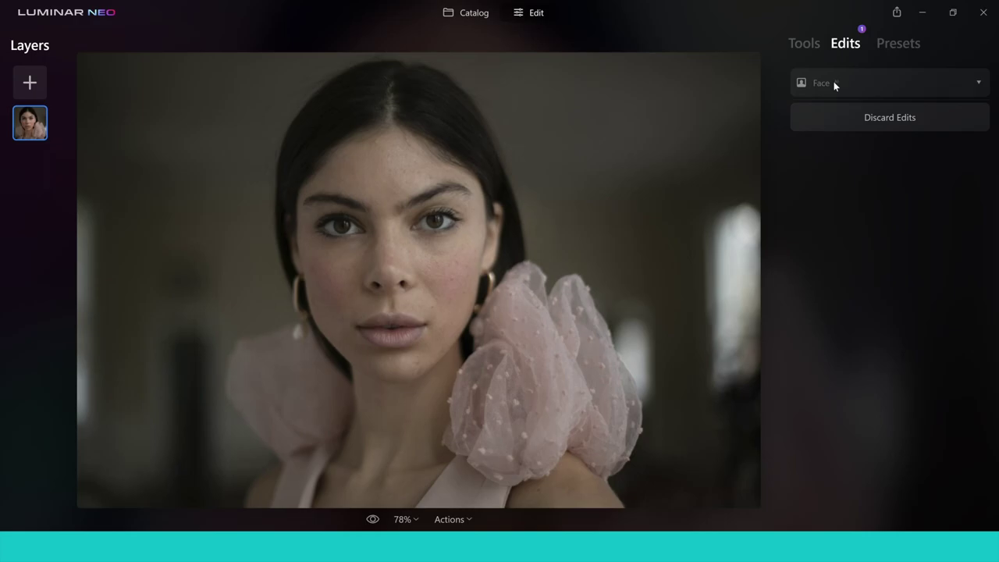
- Apply the Quirky Moe preset from the Filmatic collection to the portrait at strength 100
left_click(898, 45)
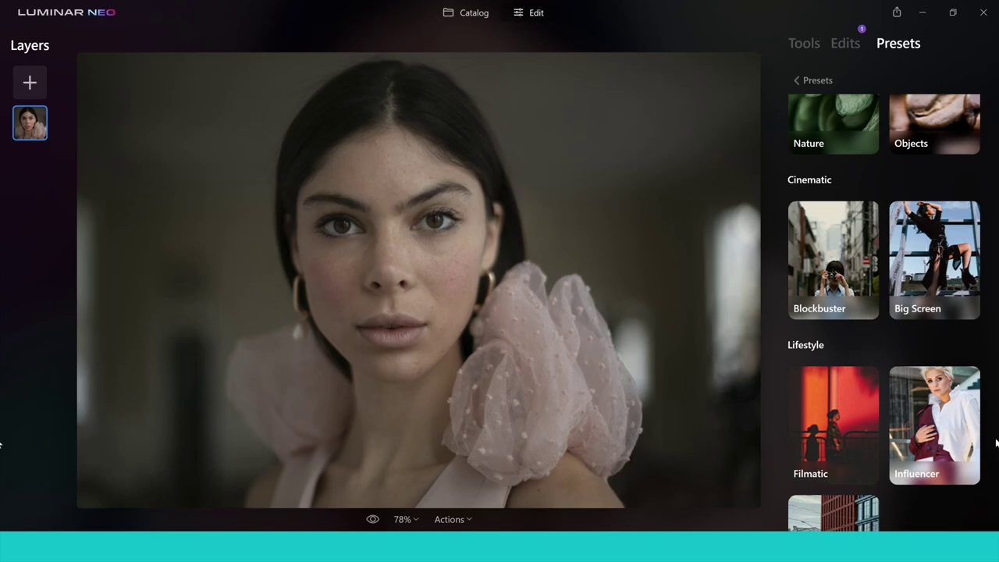
left_click(834, 415)
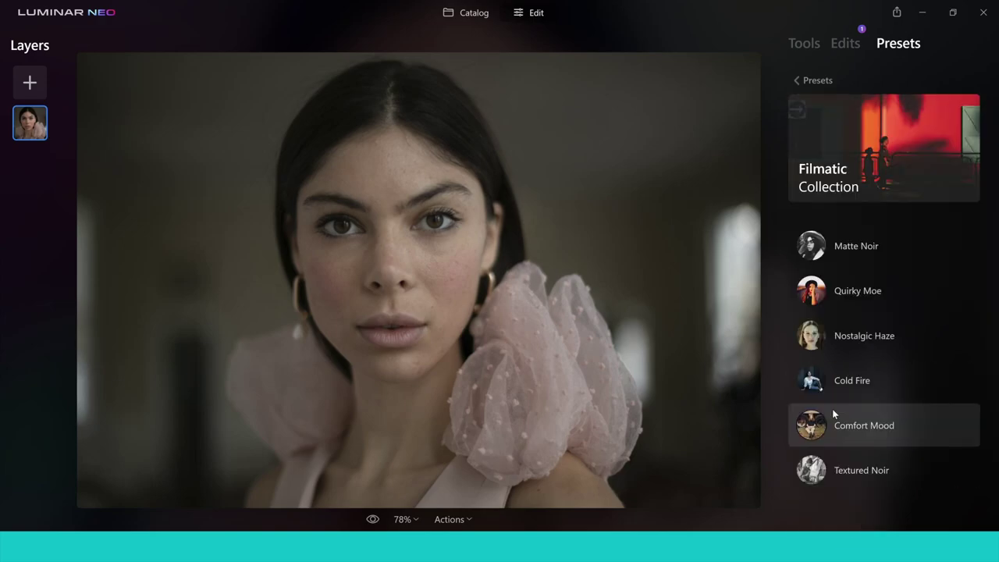
left_click(849, 295)
left_click(562, 295)
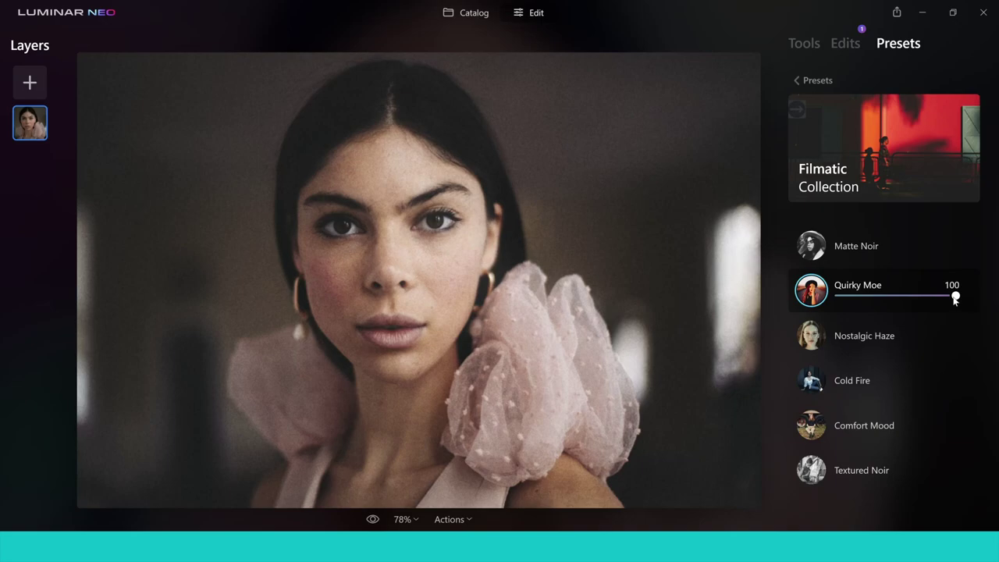
- Lower the Quirky Moe preset's strength to 54, check it among the portrait's applied edits and return to the presets
left_click_drag(956, 299, 884, 302)
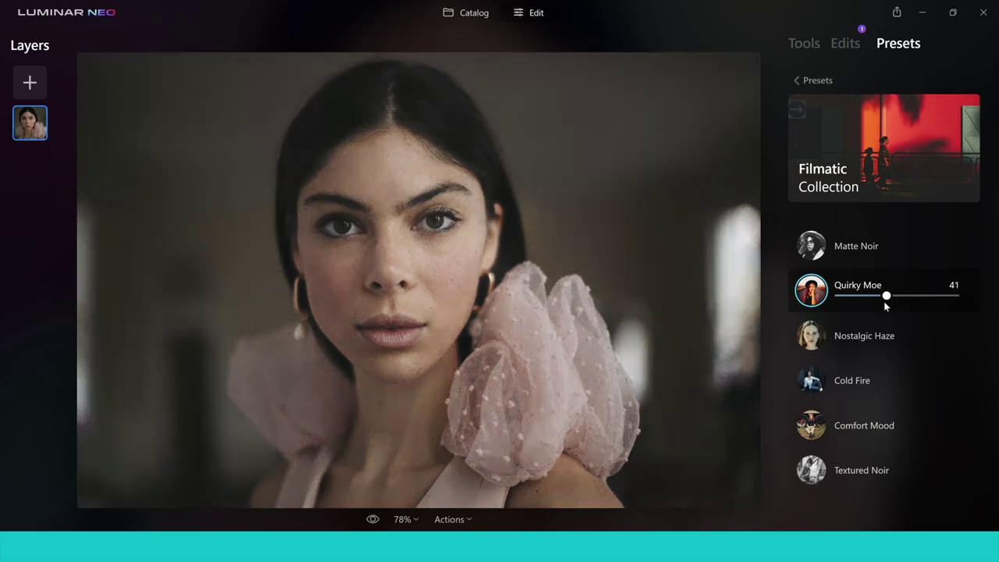
left_click_drag(884, 302, 901, 303)
left_click(843, 49)
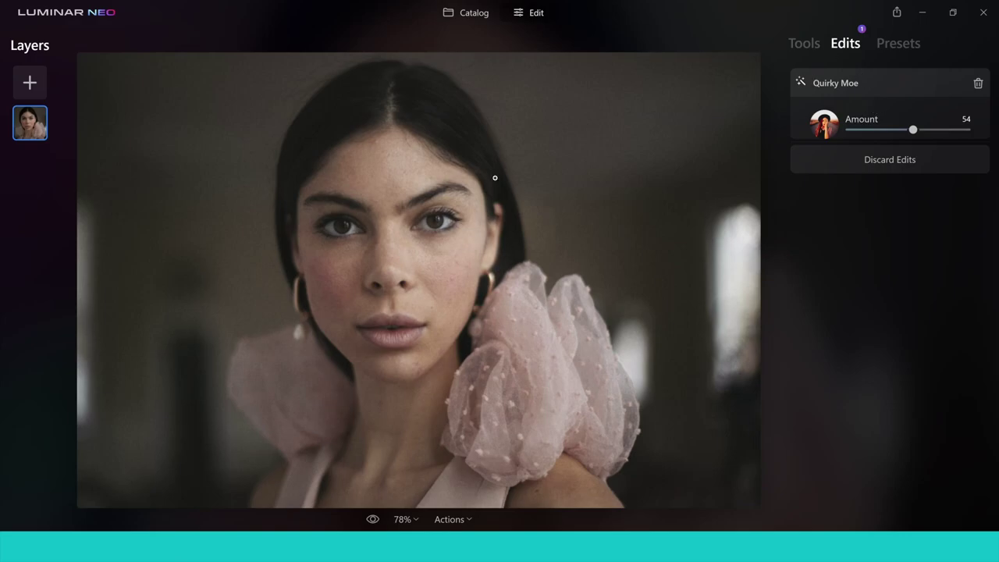
left_click(904, 44)
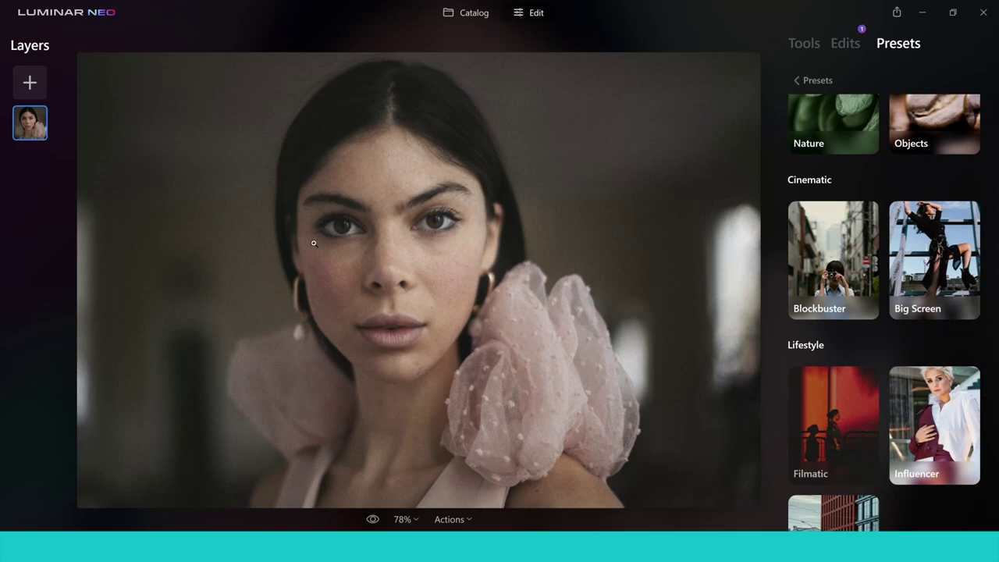
- Set the Enhance tool's Accent to 31 on the portrait and collapse that adjustment among the applied edits
left_click(800, 45)
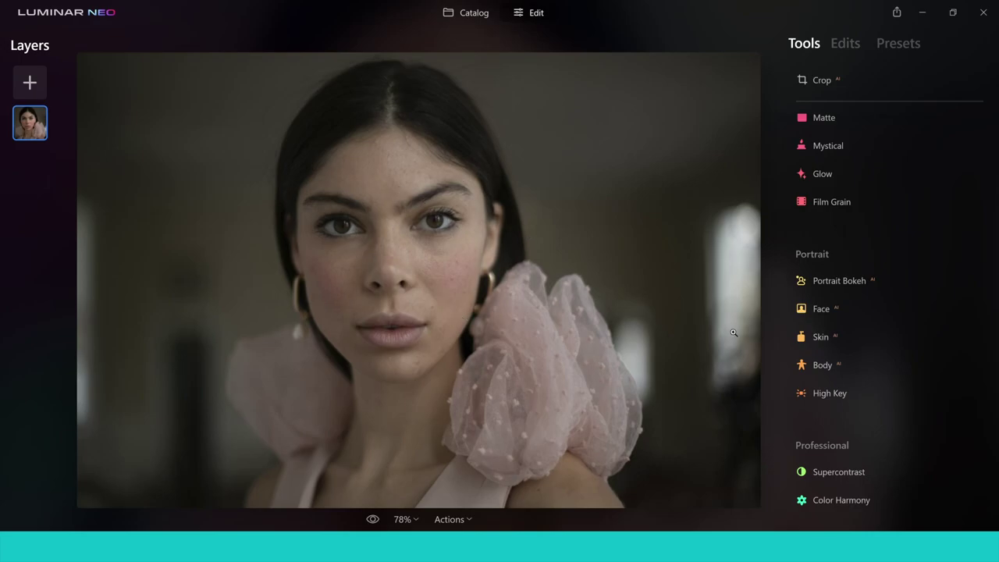
left_click_drag(991, 391, 830, 177)
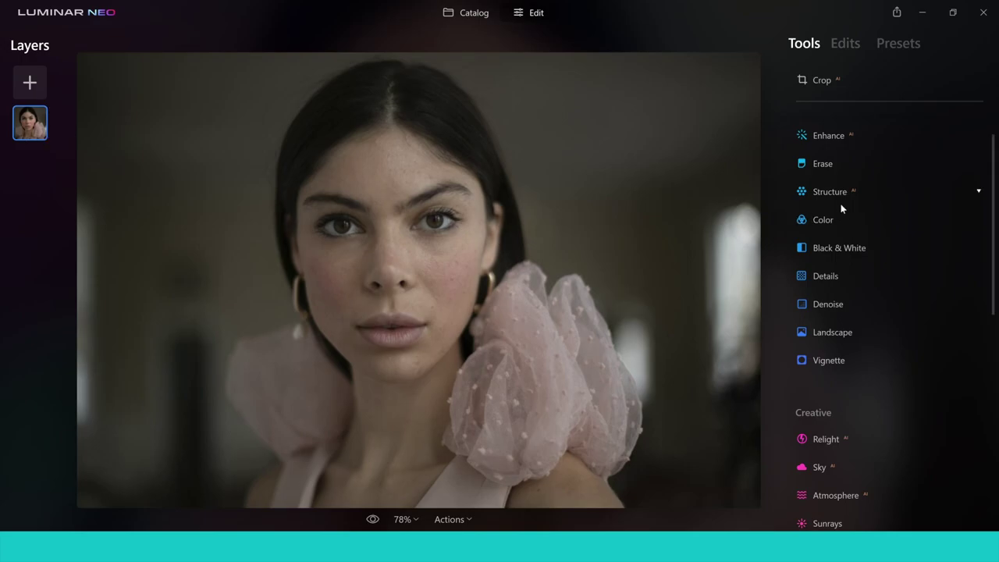
left_click(841, 137)
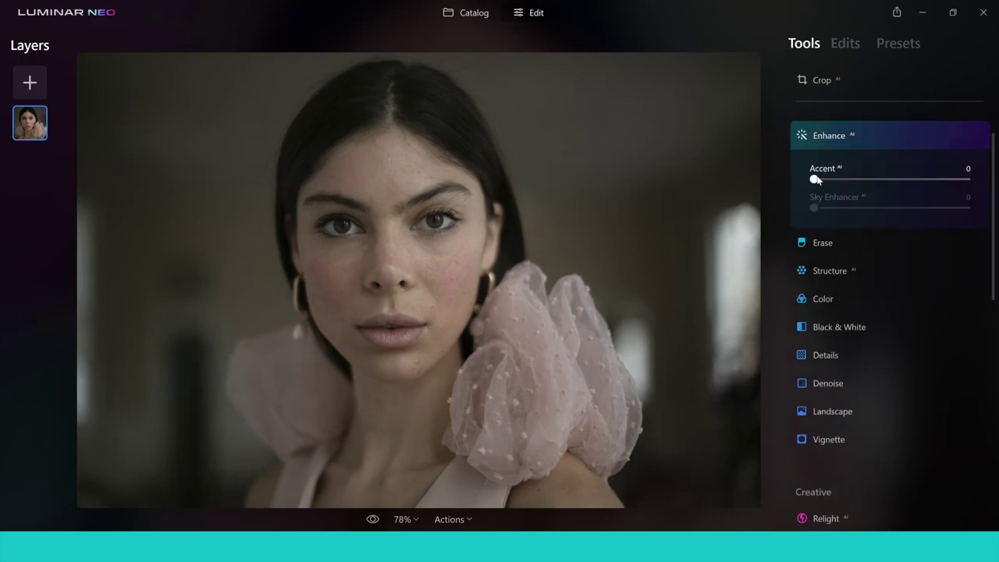
left_click_drag(816, 180, 864, 180)
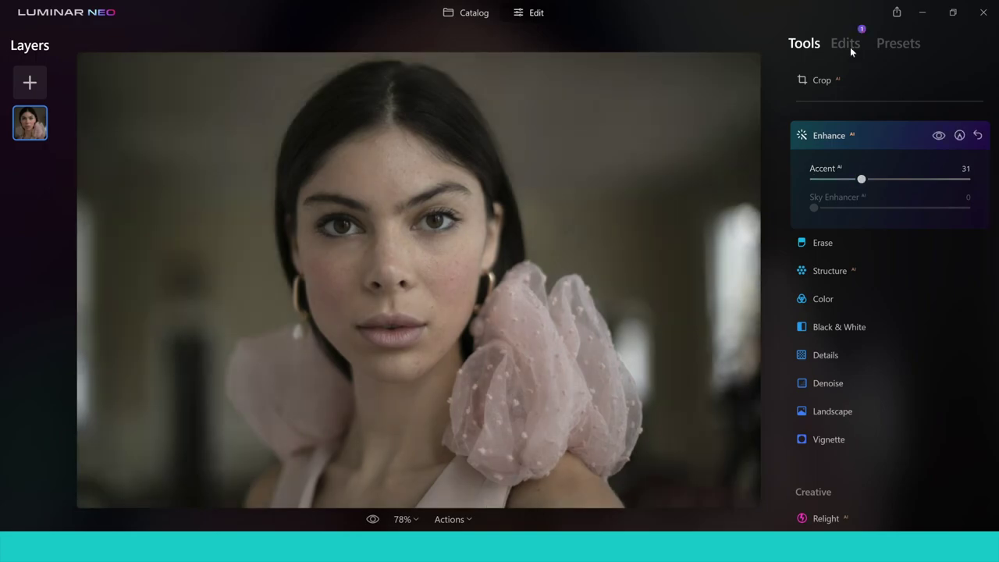
left_click(849, 45)
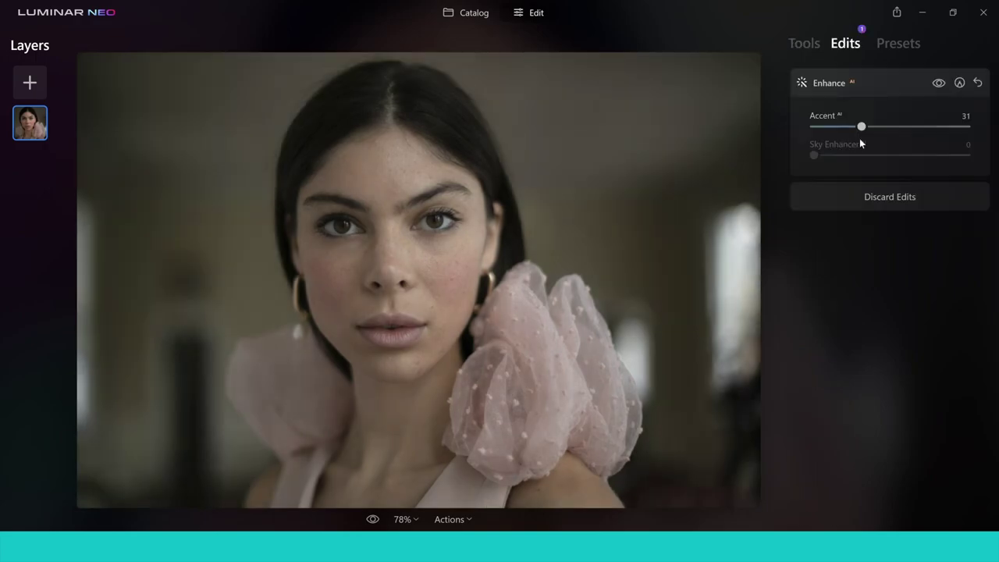
left_click(823, 86)
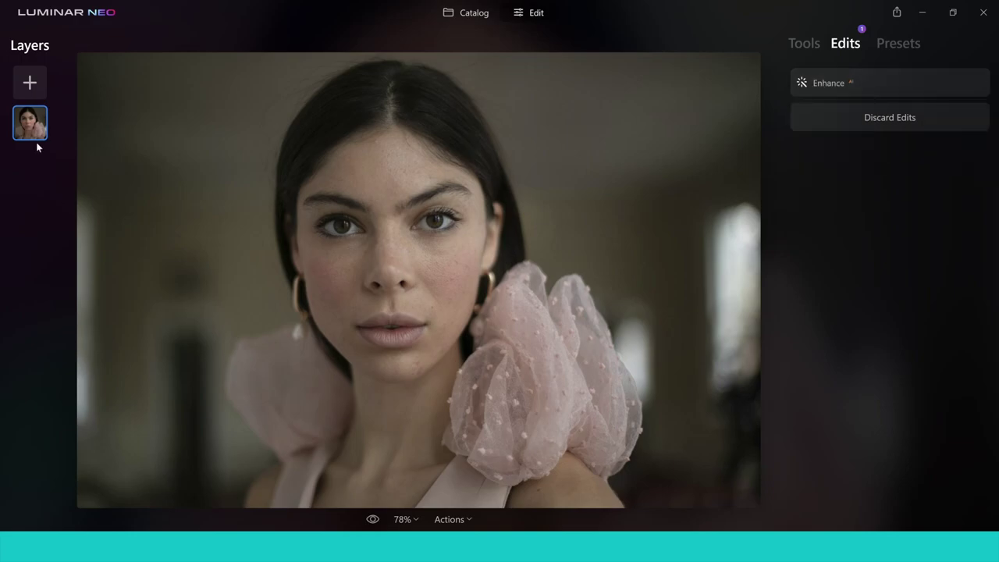
- Add the blue and white flare from the Flares assets as a new layer and compare the edits of both layers
left_click(29, 83)
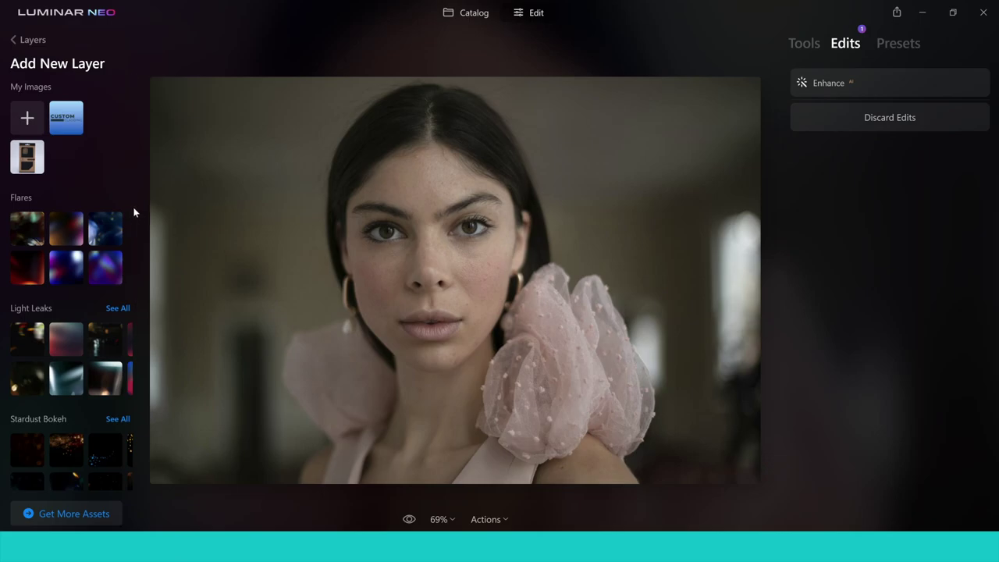
mouse_move(131, 188)
left_mouse_down()
mouse_move(142, 311)
mouse_move(132, 198)
left_mouse_up()
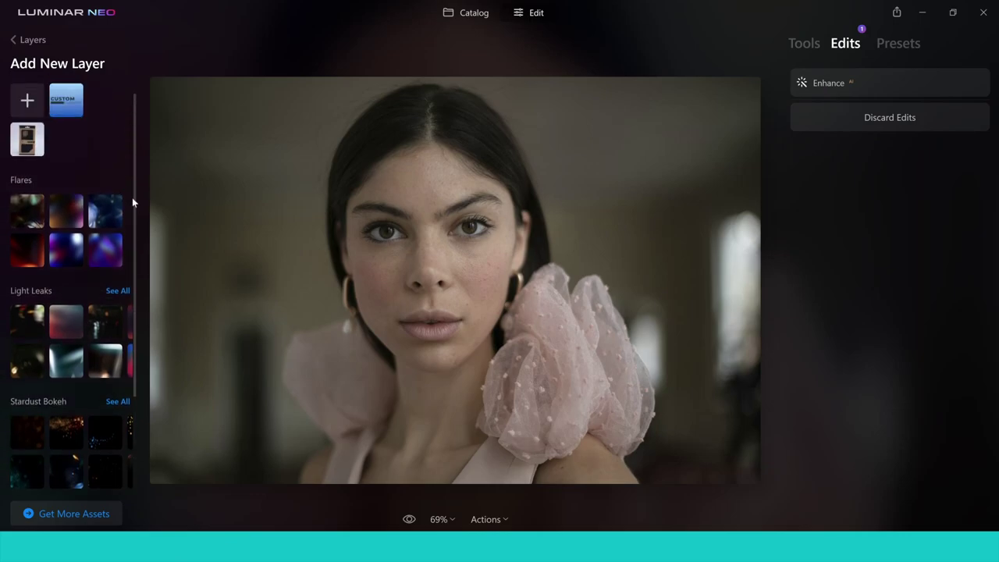
left_click(67, 252)
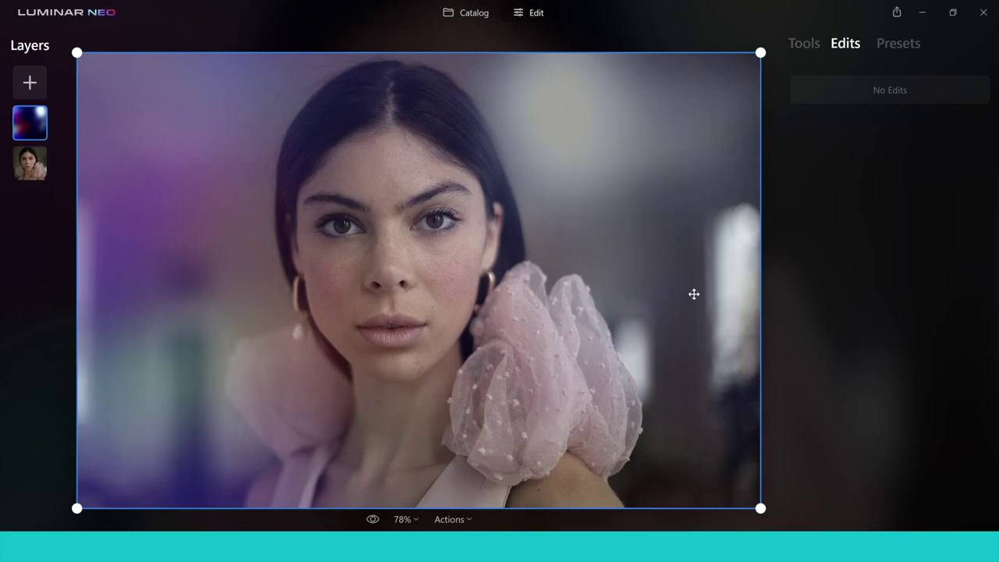
left_click(29, 173)
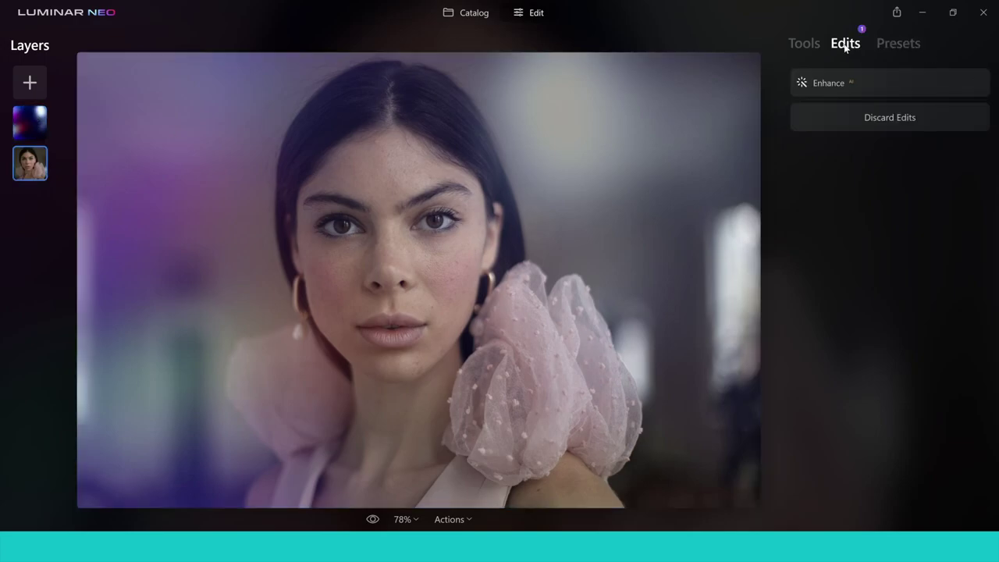
left_click(32, 121)
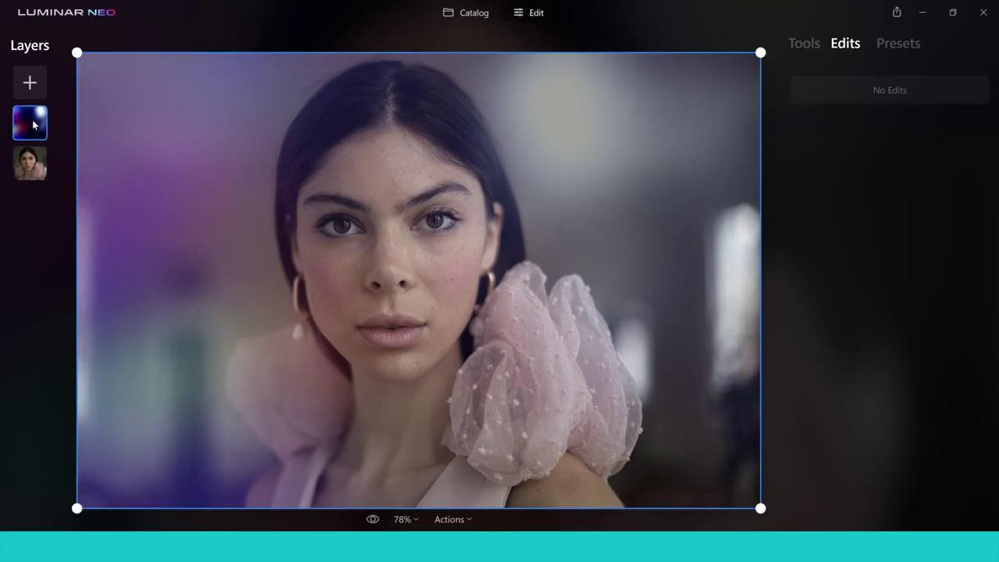
- Try the flare layer's opacity at 31 and return it to 50
left_click(805, 45)
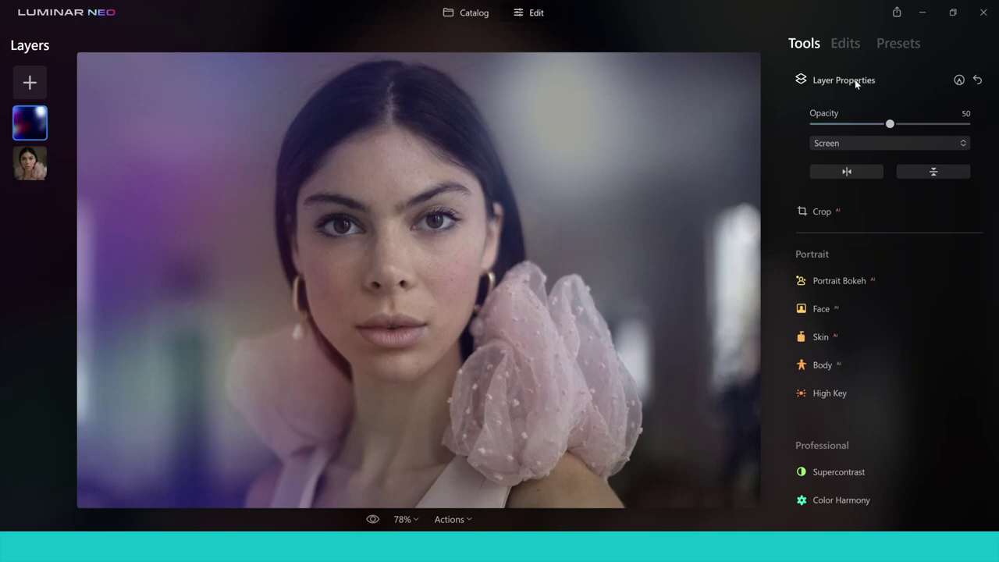
left_click_drag(891, 126, 864, 128)
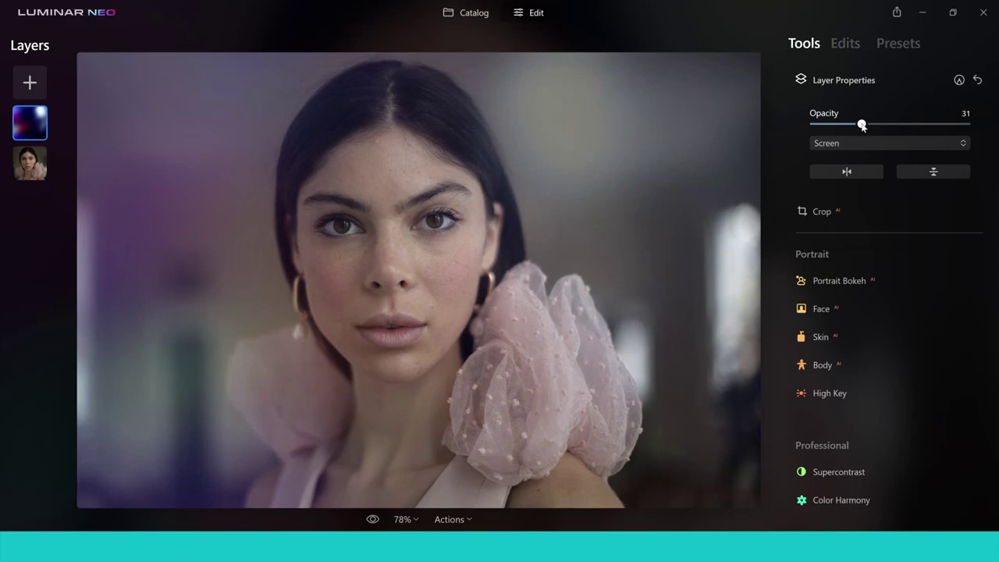
left_click_drag(863, 126, 891, 126)
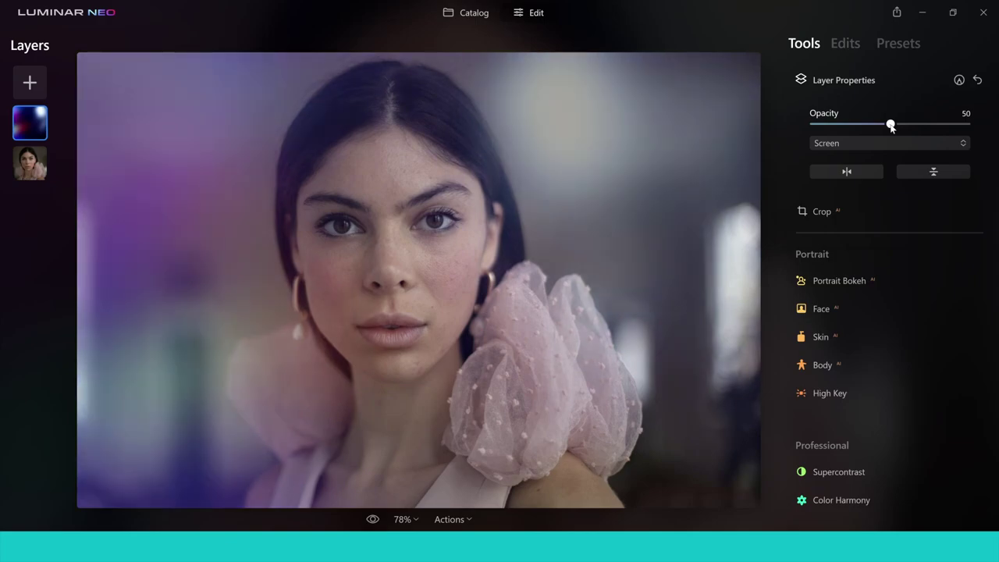
- Try the Overlay blend mode on the flare layer and switch it to Lighten
left_click(963, 146)
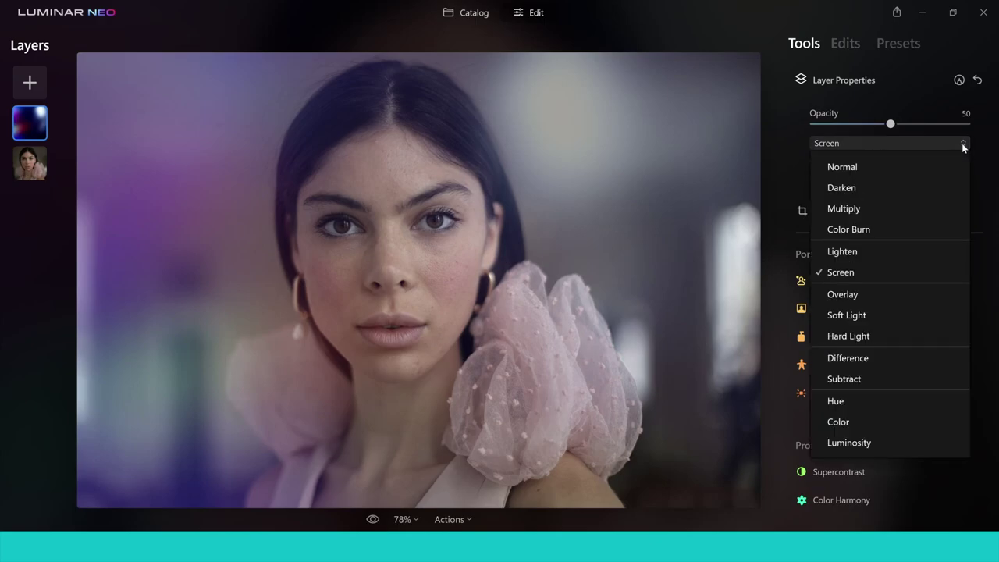
left_click(846, 294)
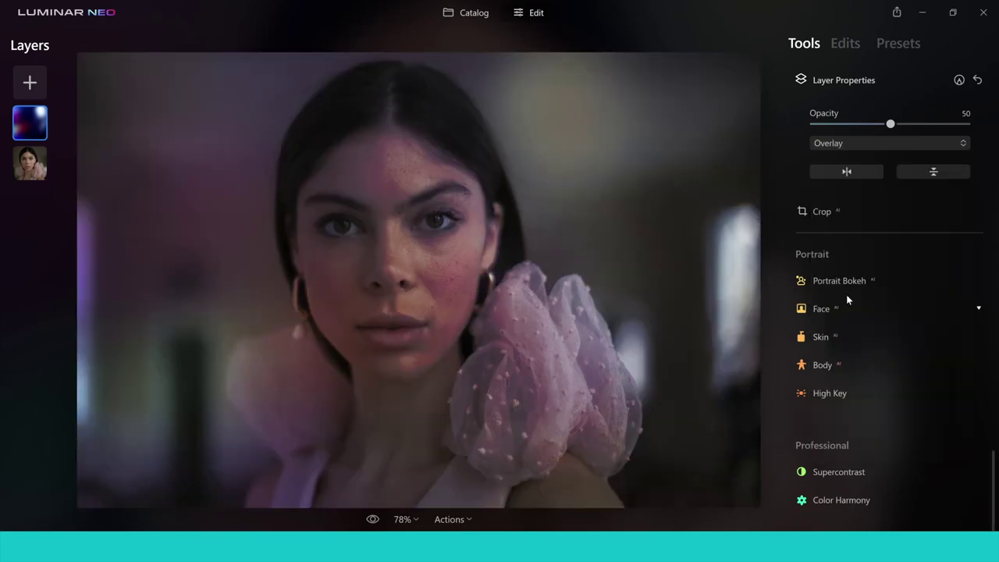
left_click(964, 144)
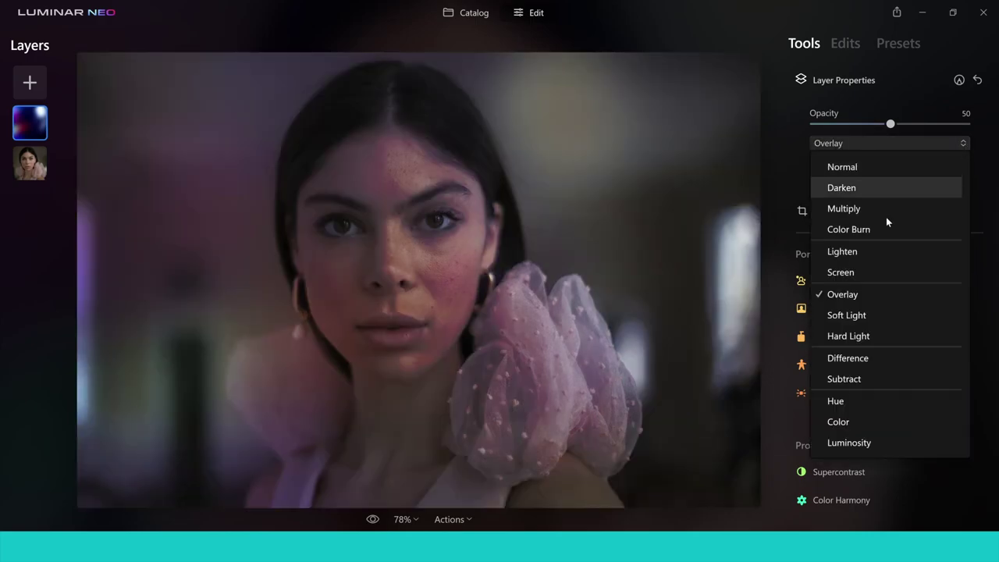
left_click(856, 251)
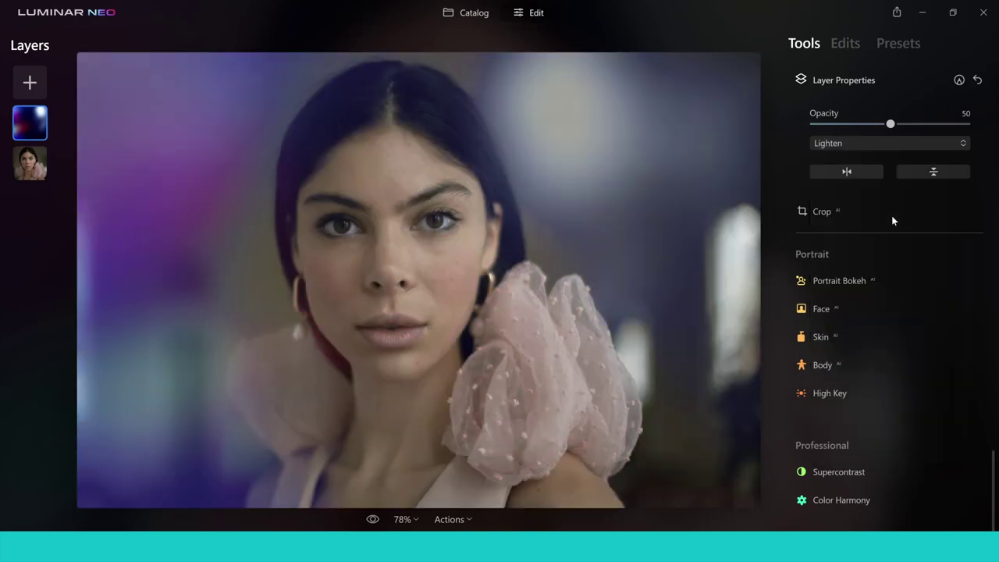
left_click(963, 144)
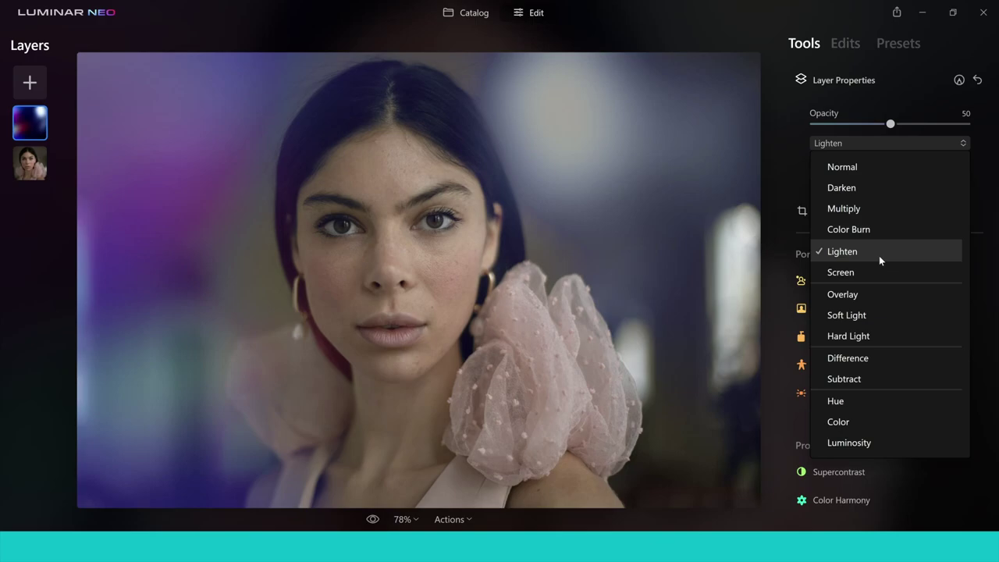
left_click(991, 207)
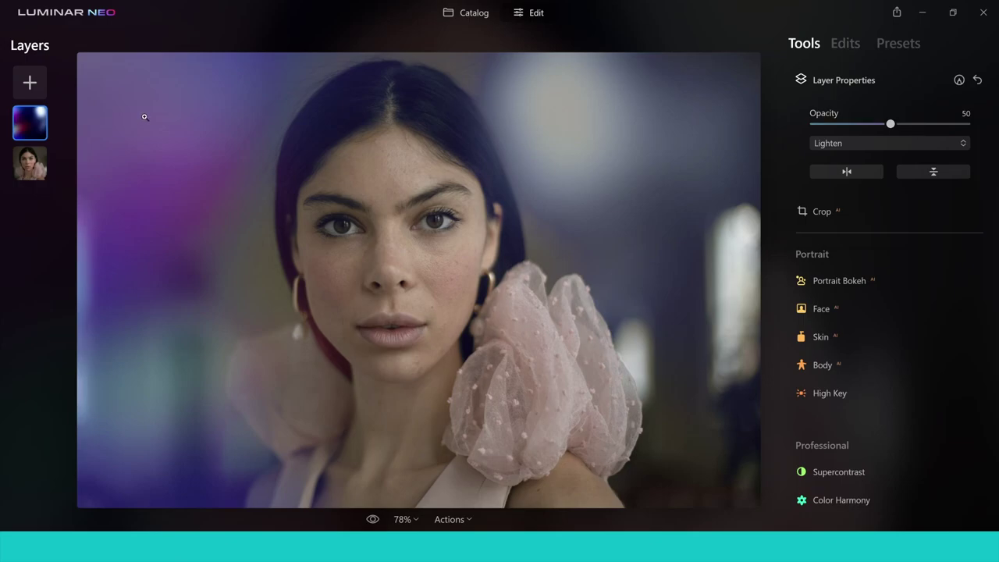
- Add the Custom Cladding logo as a new layer, shrink it and place it across the middle of the portrait
left_click(32, 88)
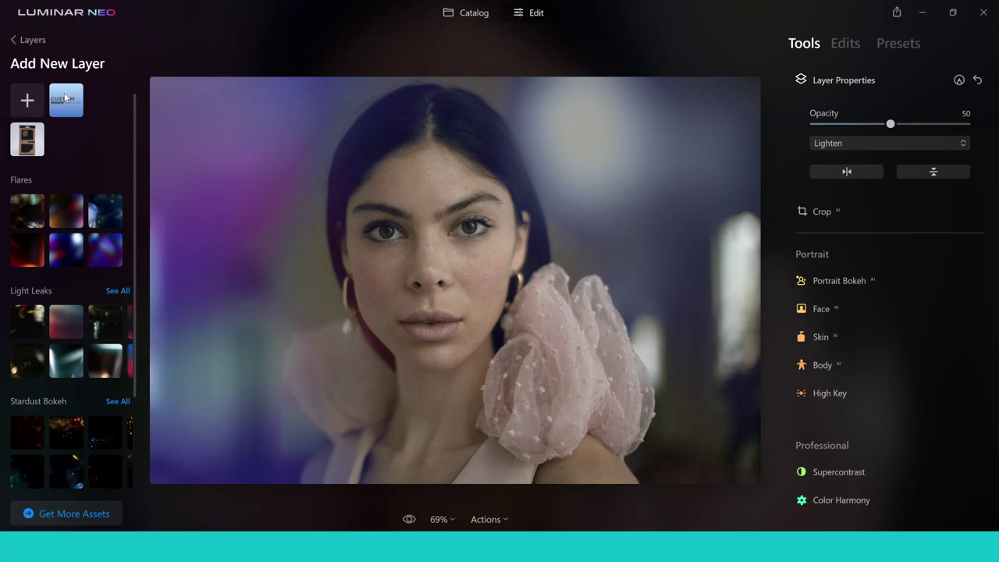
left_click(66, 97)
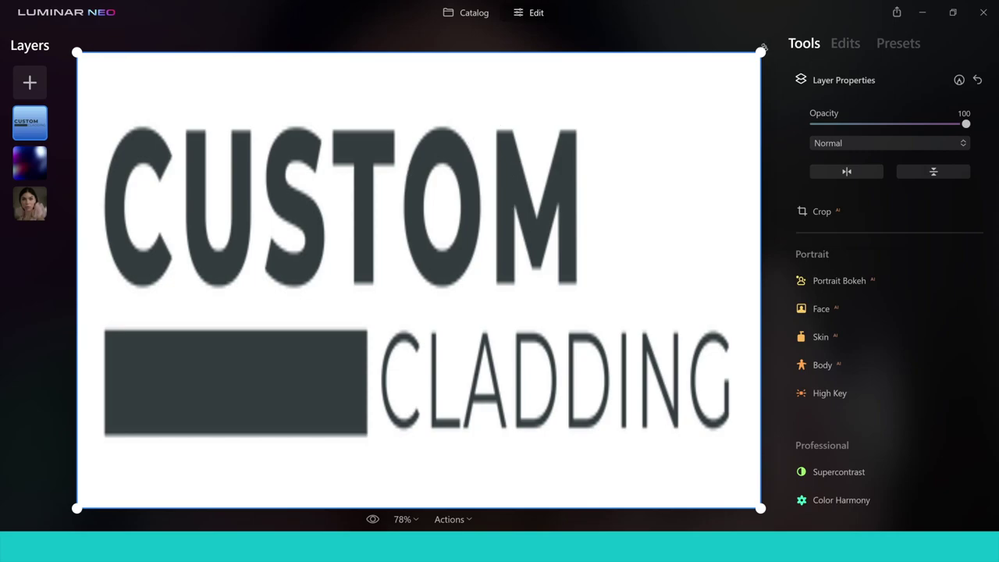
left_click_drag(762, 53, 594, 227)
left_click_drag(444, 384, 490, 277)
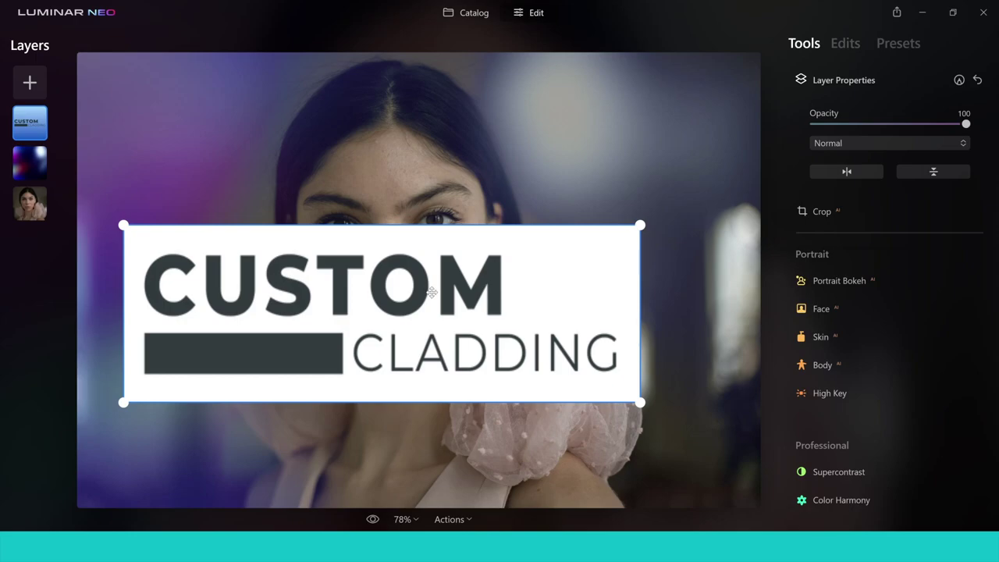
left_click_drag(427, 287, 489, 271)
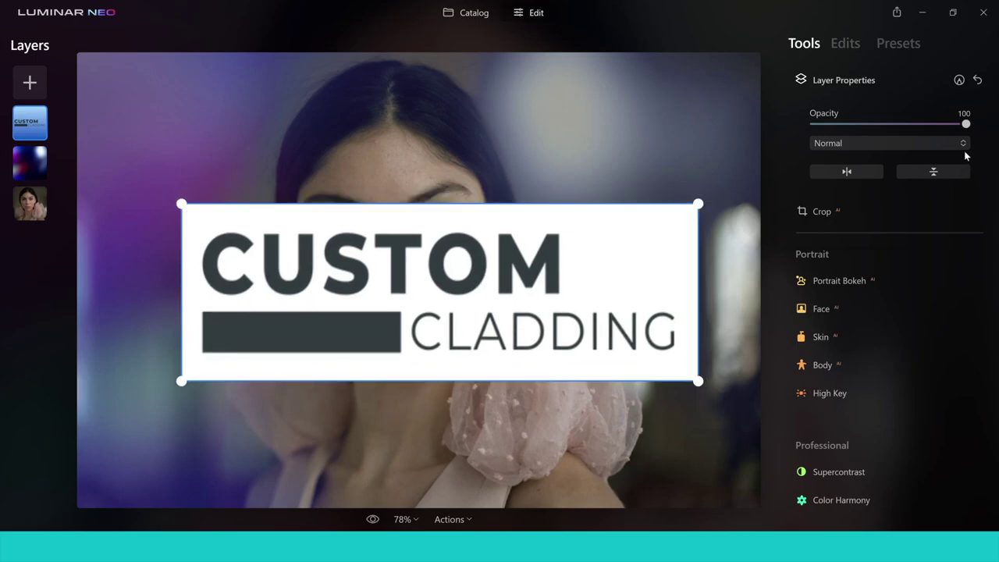
- Set the logo layer's blend mode to Screen and move the logo slightly higher over the portrait
left_click(962, 144)
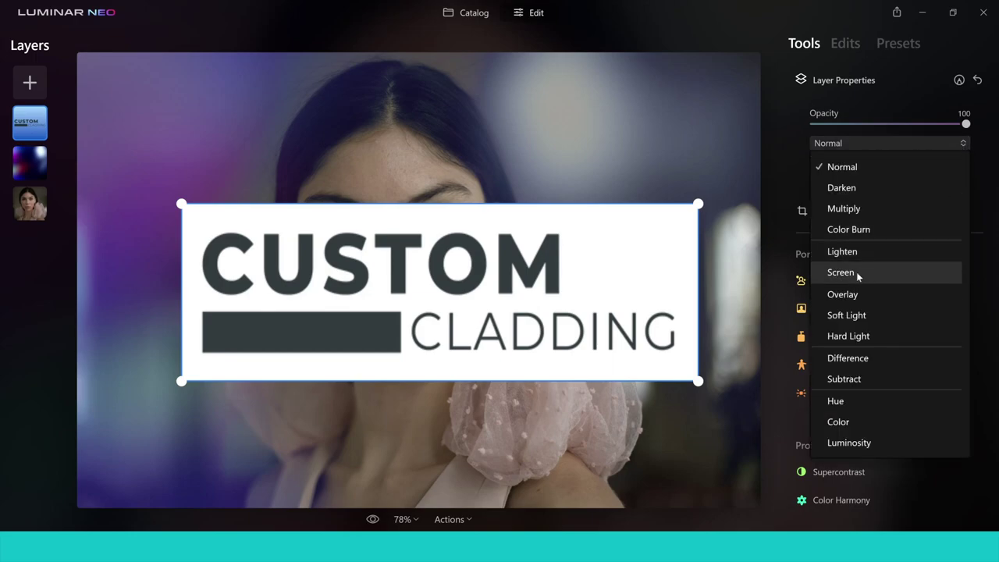
left_click(856, 272)
left_click_drag(591, 331, 592, 279)
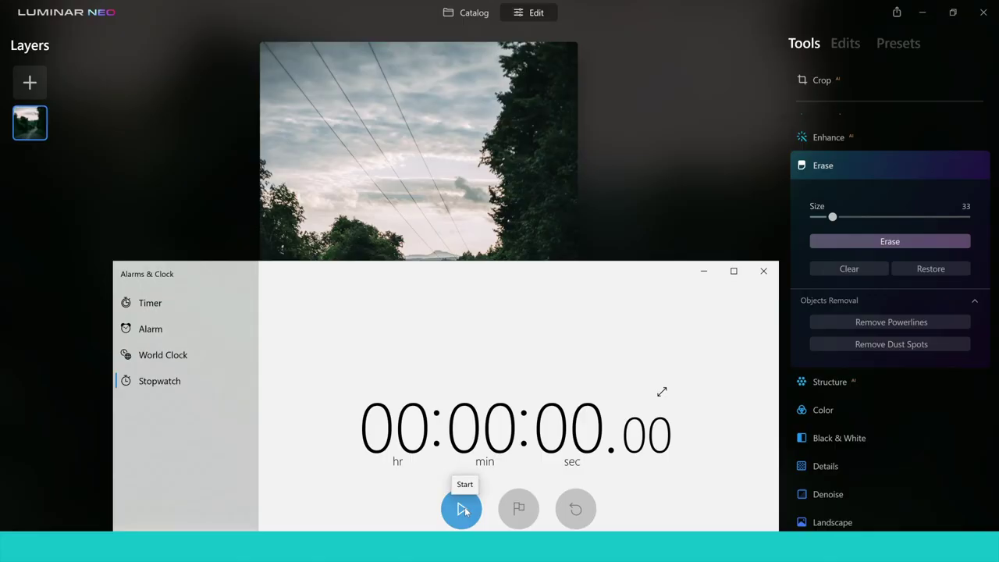
- Remove the powerlines from the road photo with Erase, timing it with the Alarms & Clock stopwatch, and minimize the stopwatch
left_click(464, 509)
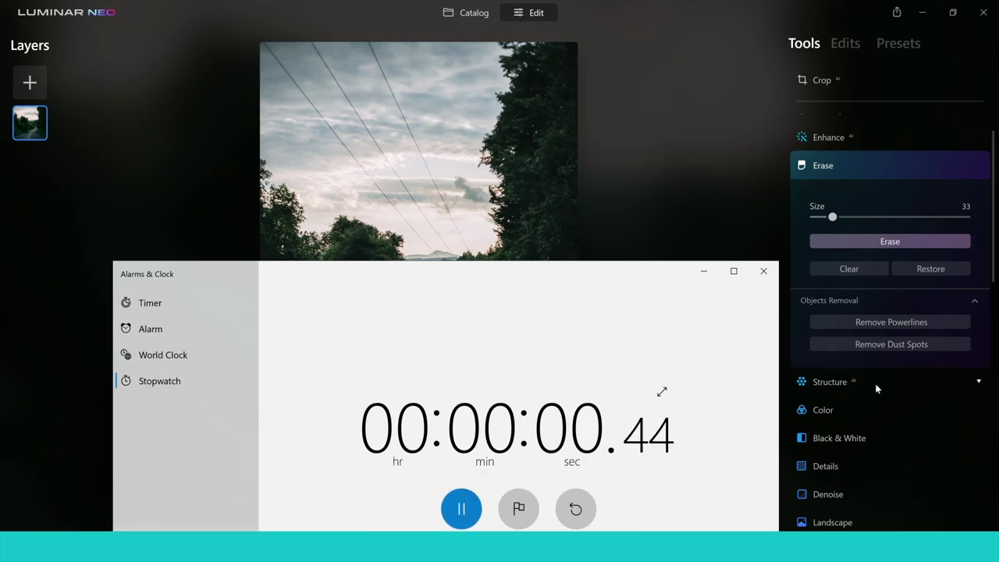
left_click(874, 321)
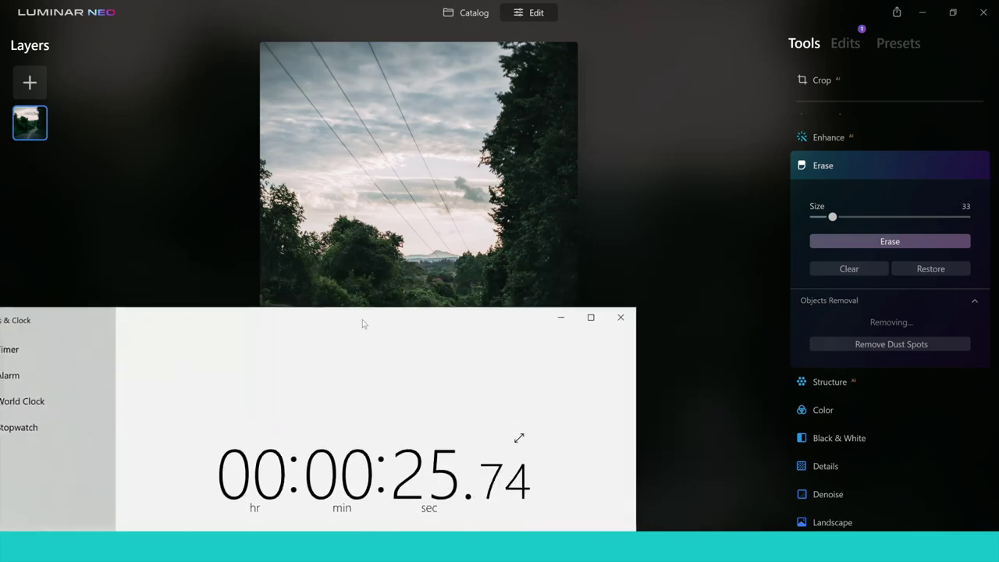
left_click_drag(361, 320, 346, 326)
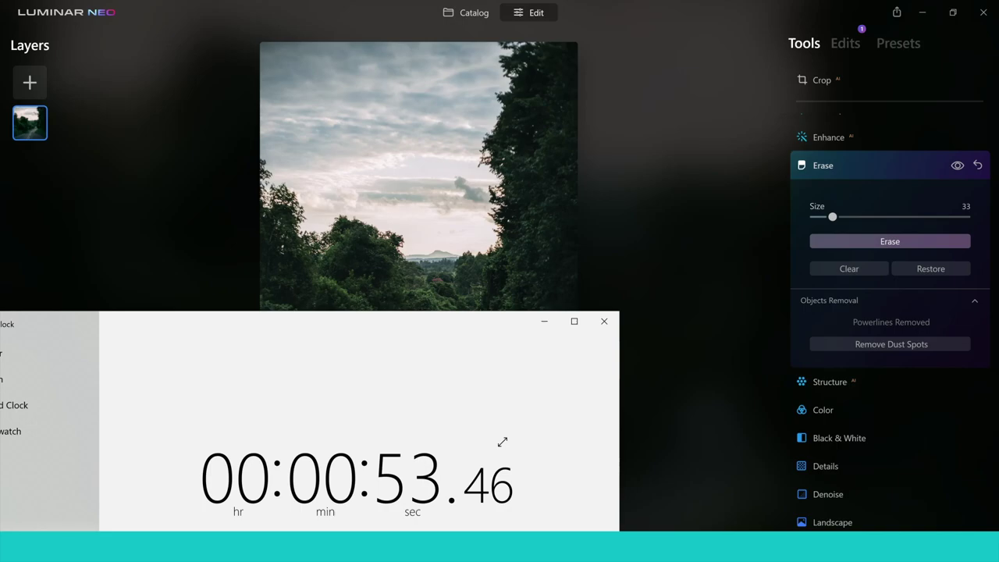
left_click(542, 323)
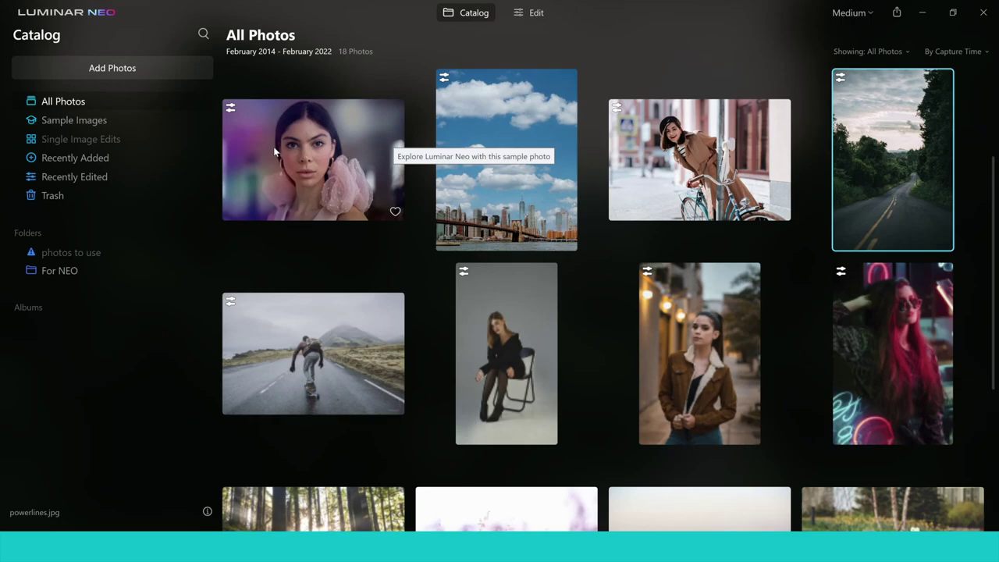
- Select six catalog photos, from the close-up portrait through the woman on the chair, and open their export settings
left_click(273, 146)
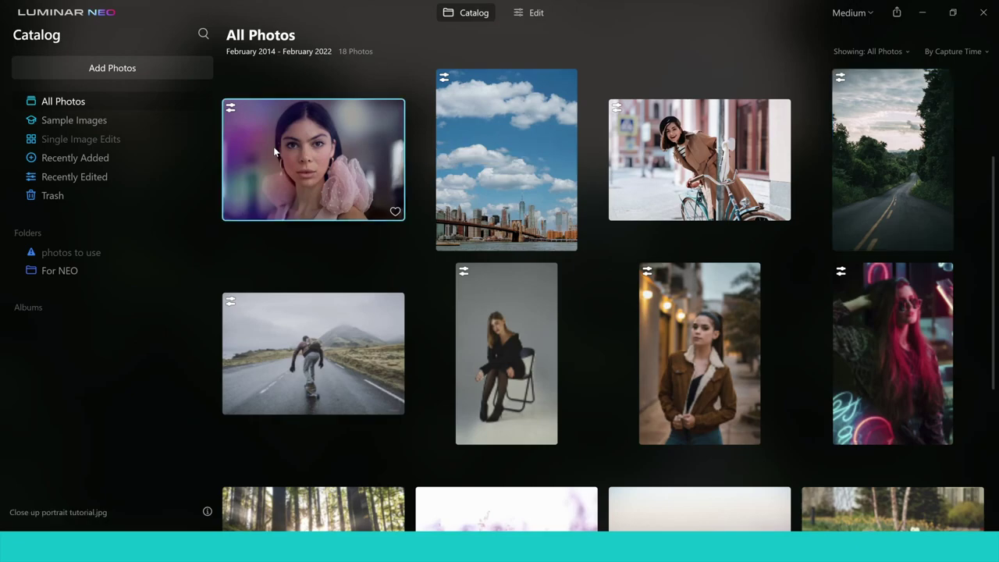
left_click(317, 336, "shift")
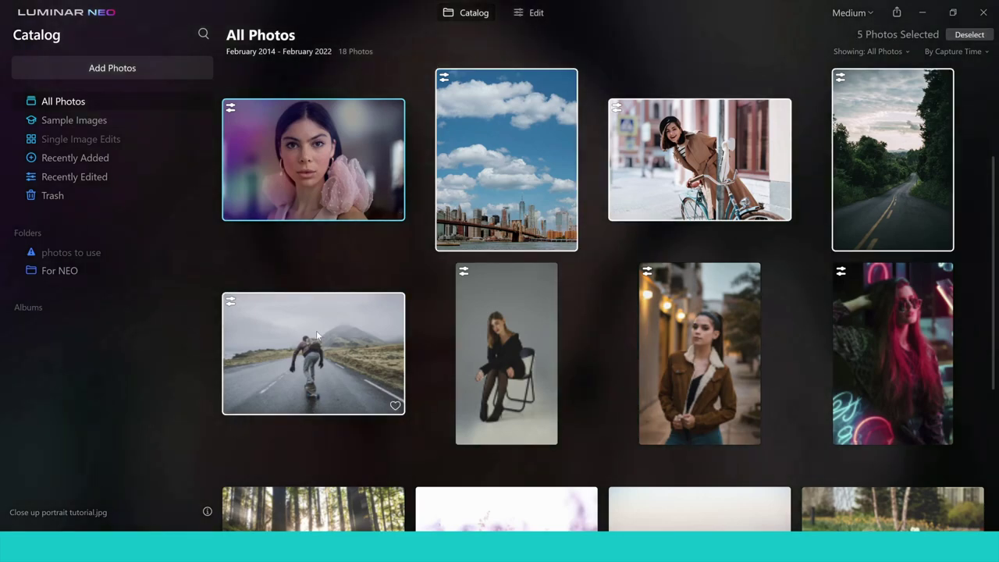
left_click(502, 375, "ctrl")
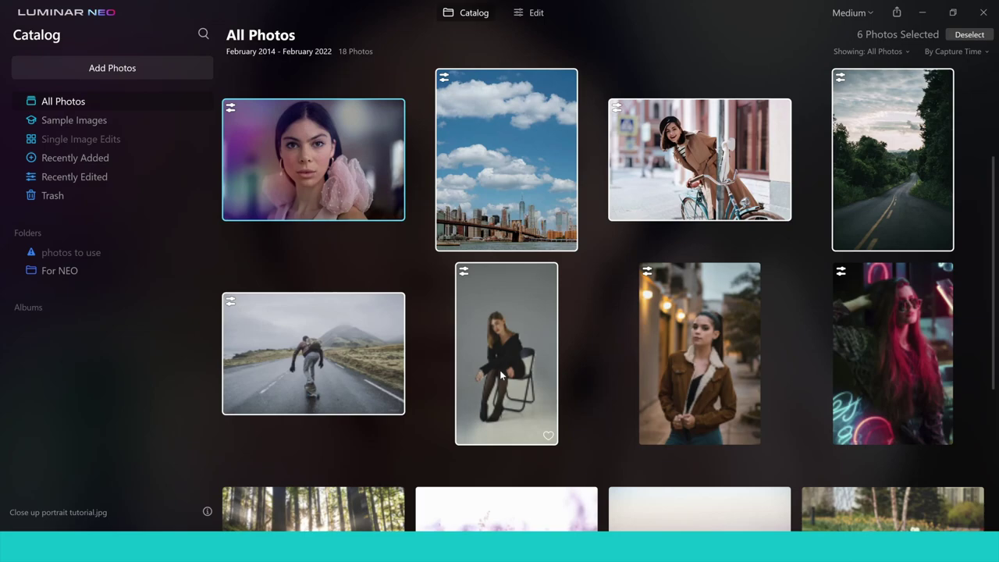
right_click(536, 199)
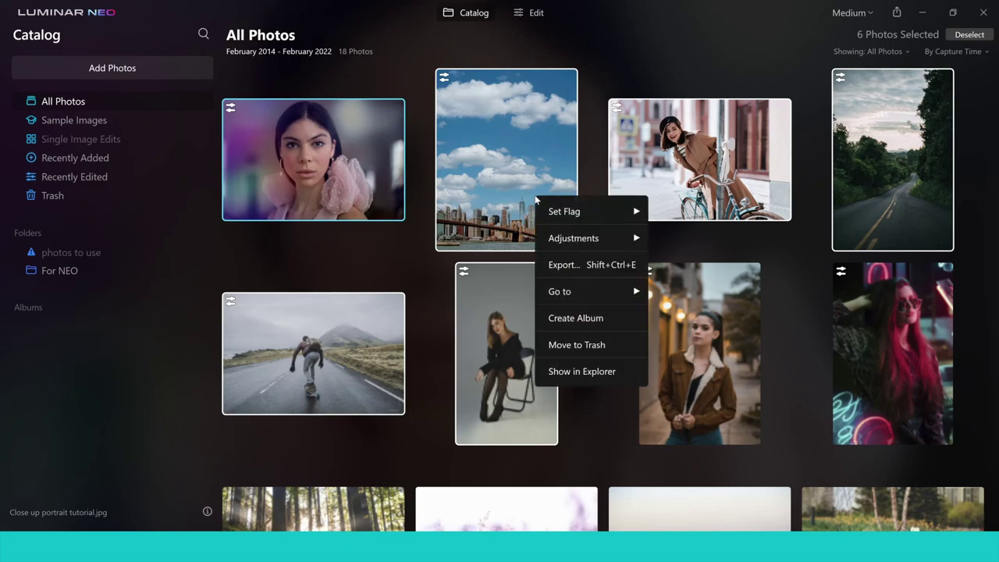
left_click(582, 264)
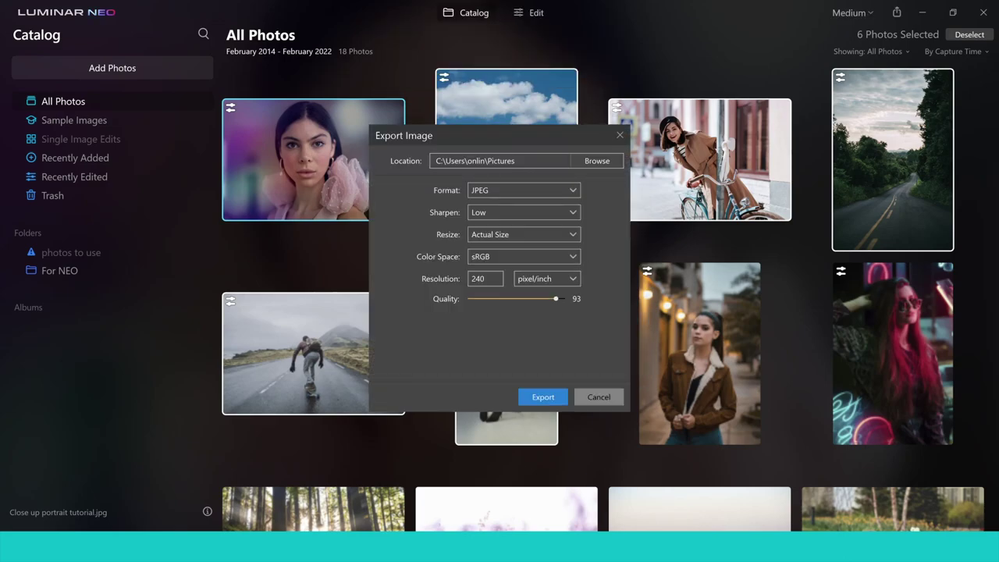
- Export the six selected photos as JPEG at actual size and quality 93, timing the export with the reset stopwatch
key("alt+Tab")
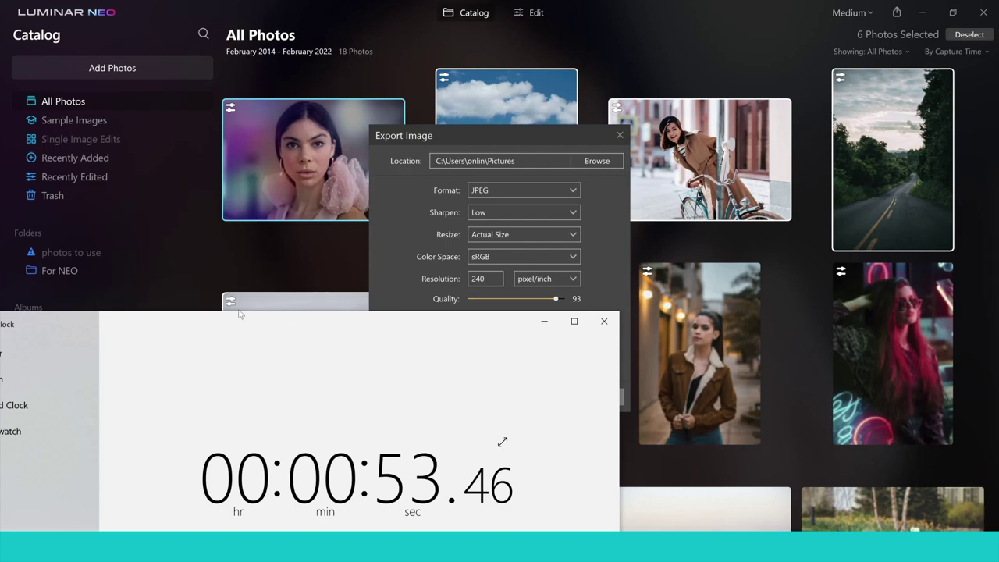
left_click_drag(263, 329, 64, 222)
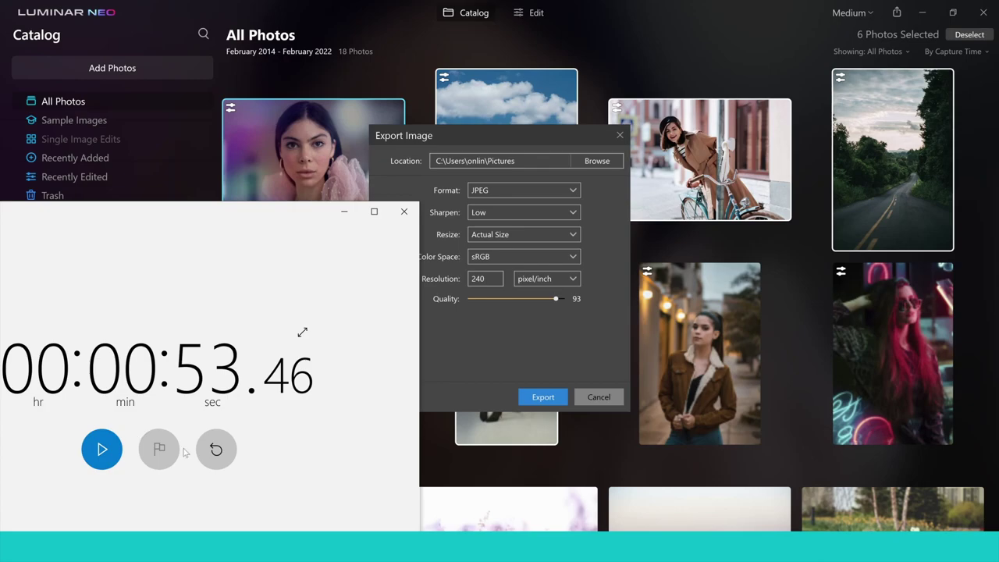
left_click(216, 450)
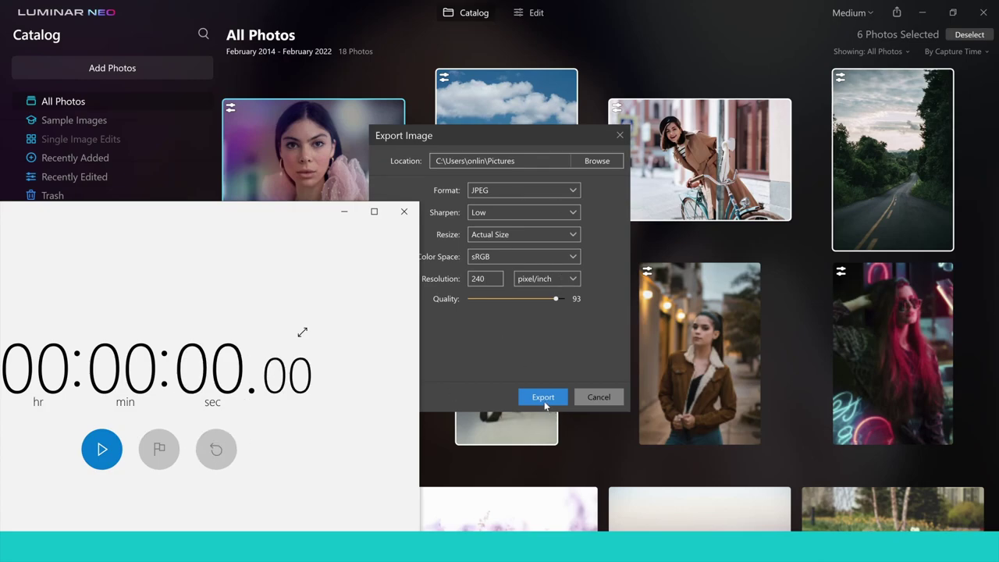
left_click(99, 447)
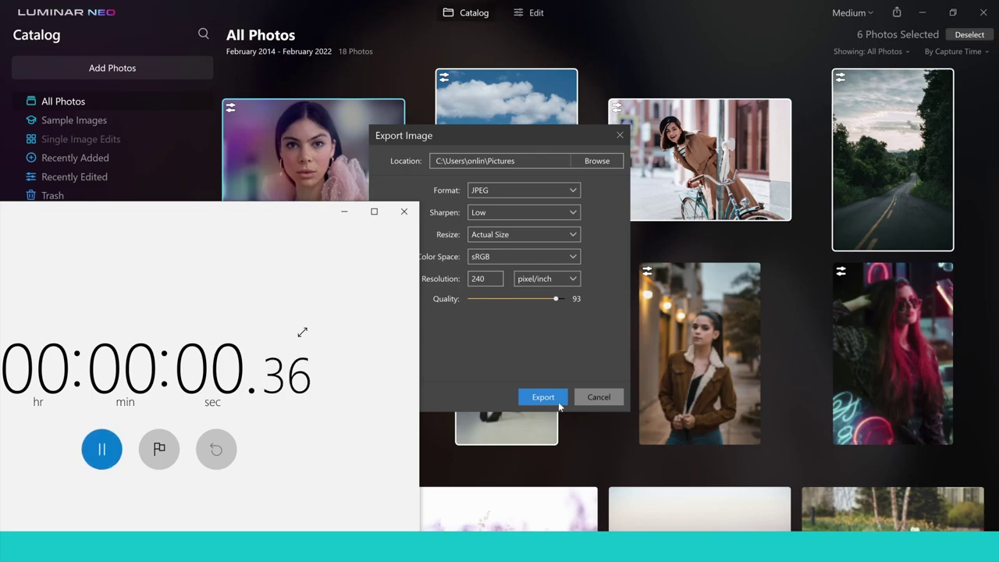
left_click(558, 401)
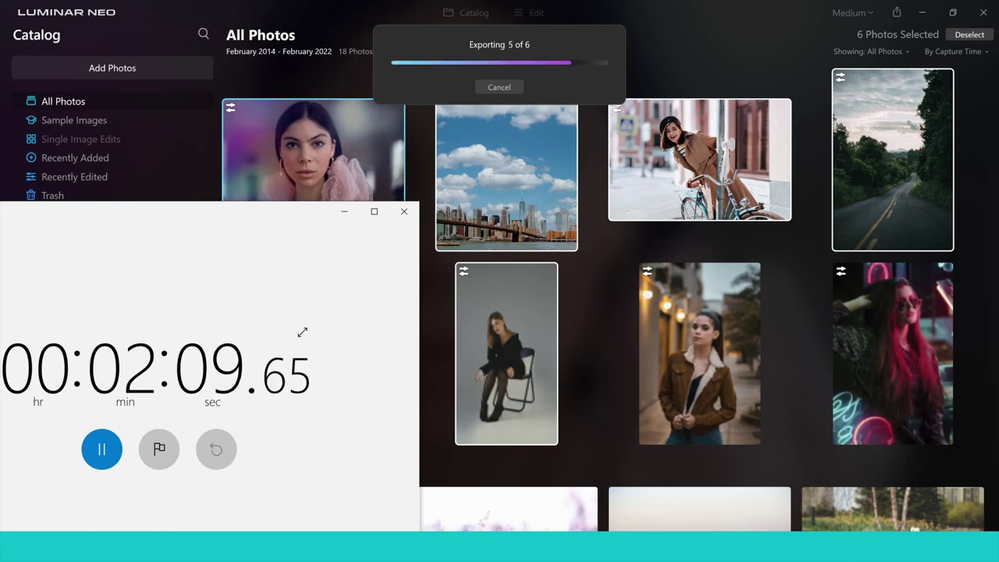
left_click(103, 458)
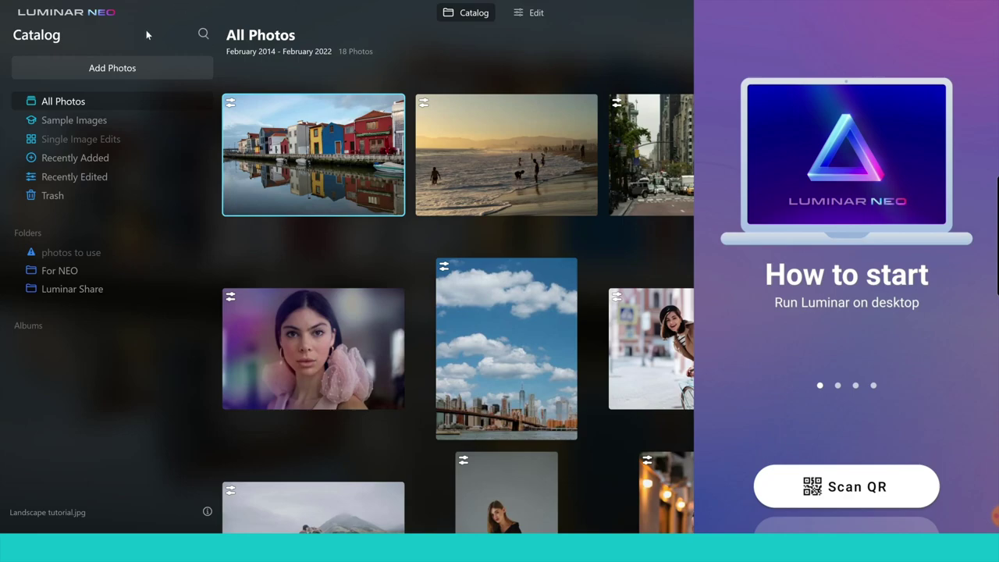
- Start Luminar Share to connect the mobile app, and open the city street photo for editing so it mirrors to the phone
left_click(94, 14)
mouse_move(80, 39)
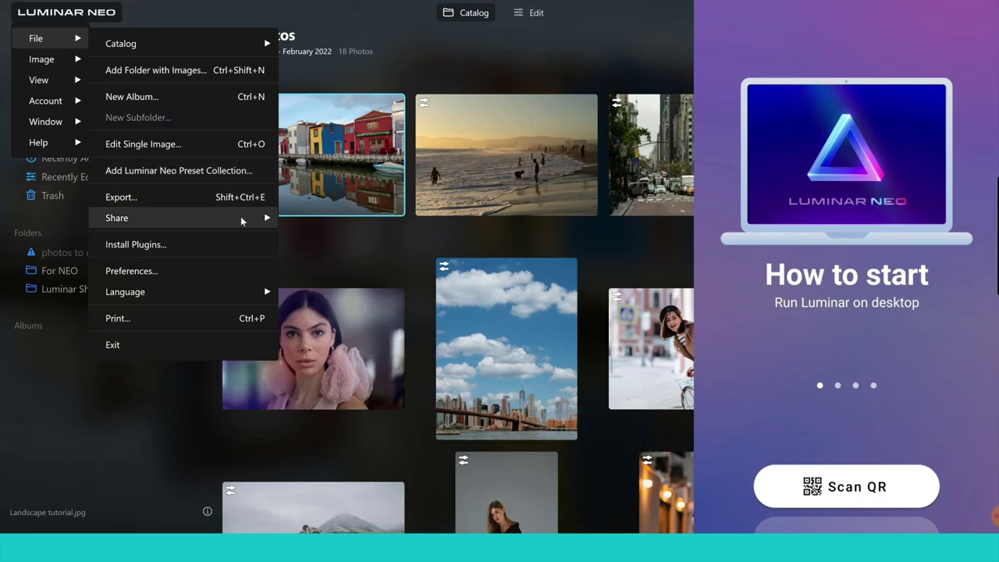
mouse_move(241, 221)
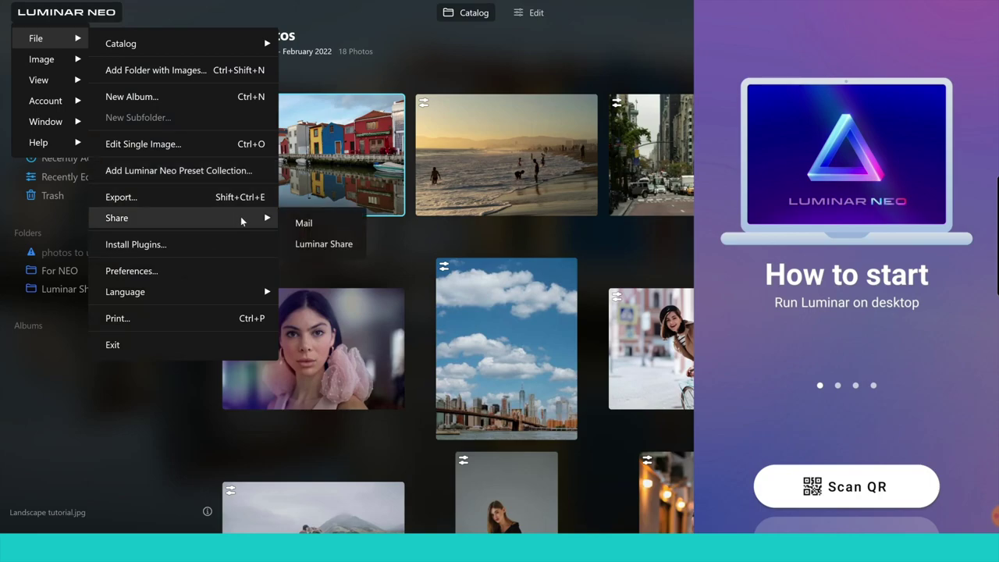
left_click(306, 245)
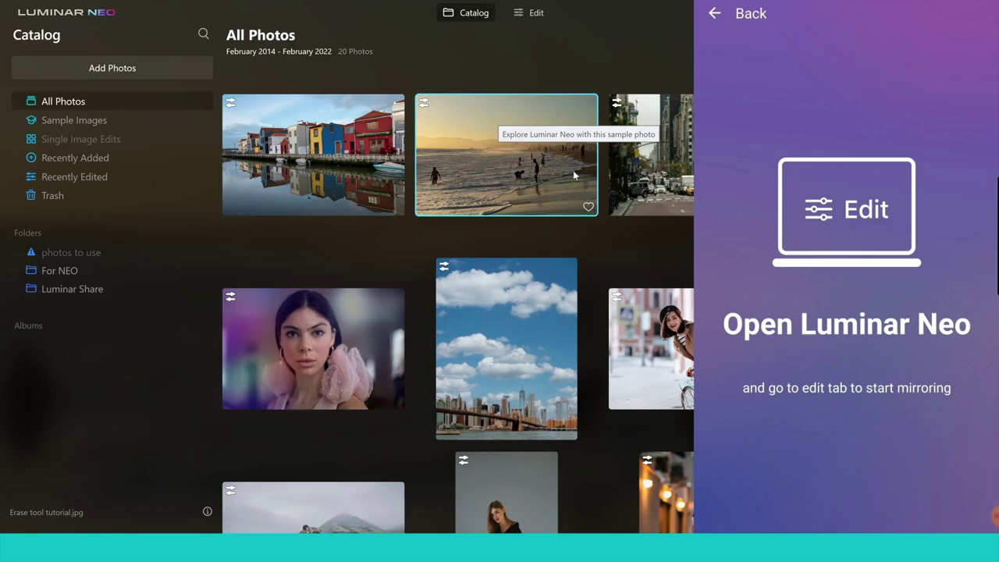
left_click(657, 168)
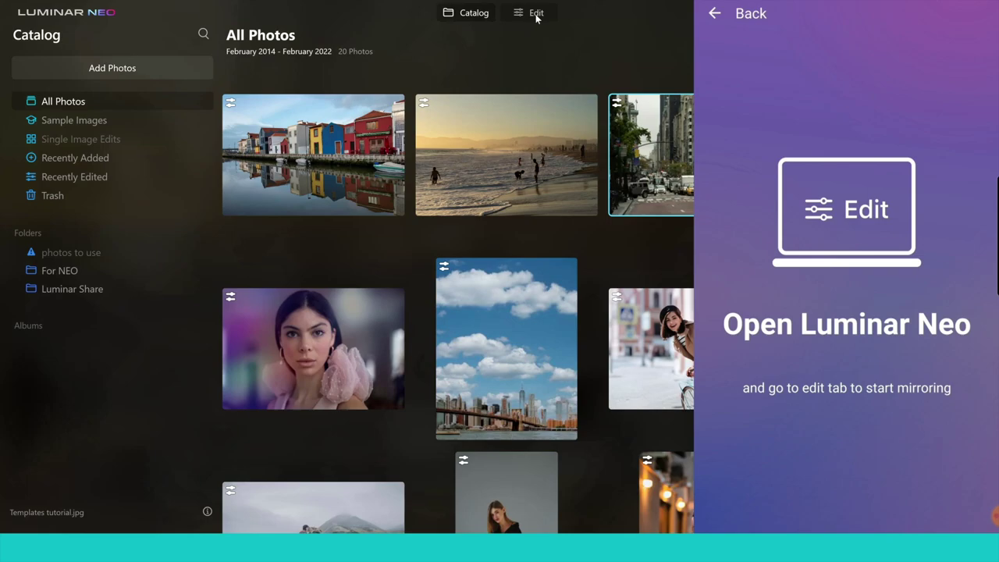
left_click(536, 15)
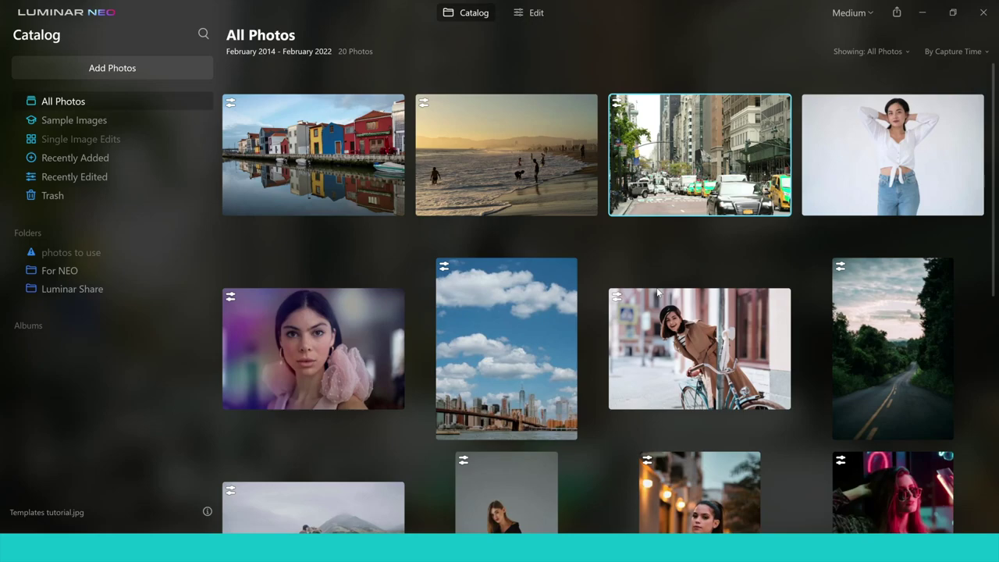
- Open the beach sunset photo for editing and show the Develop tool's settings
left_click(528, 156)
left_click(528, 13)
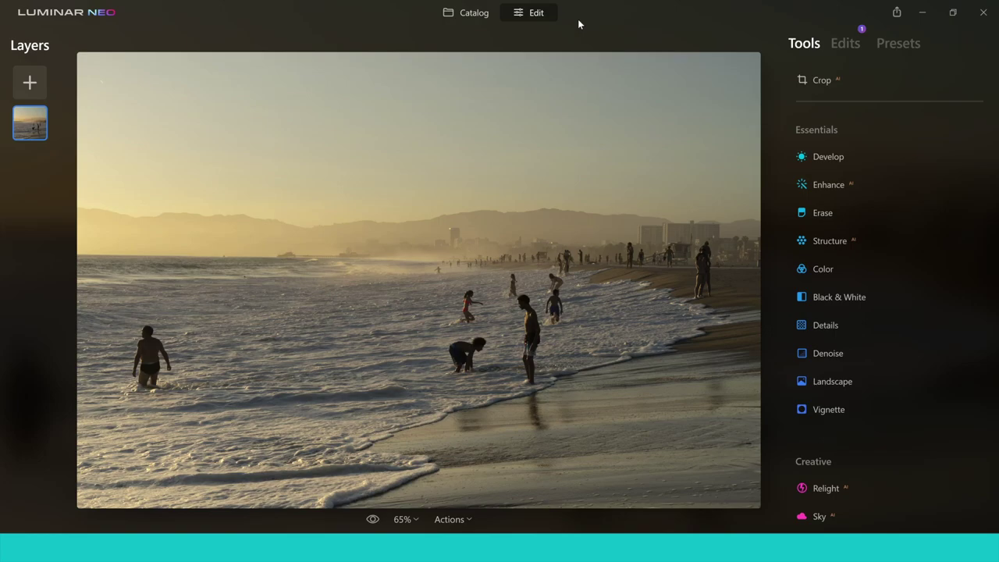
left_click(840, 156)
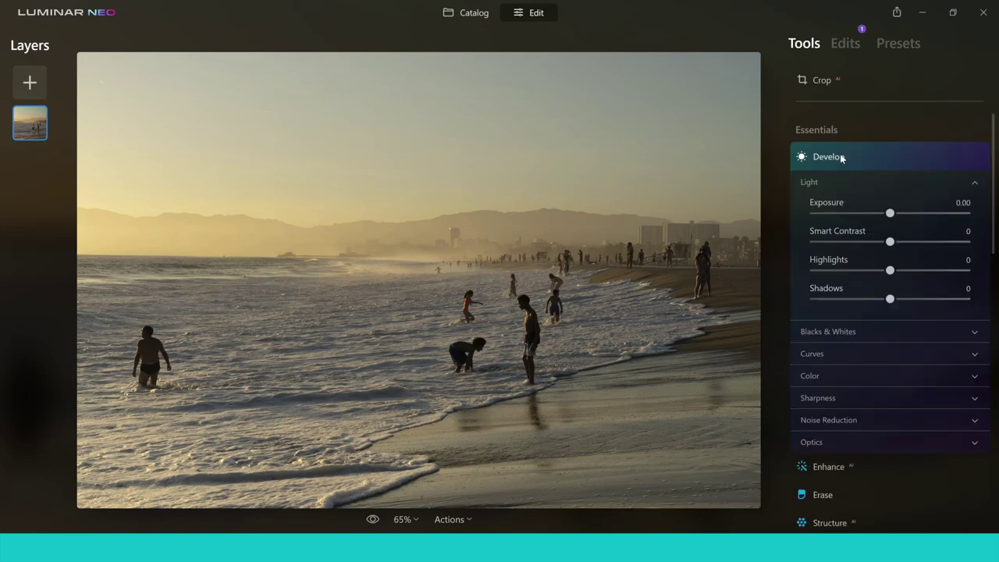